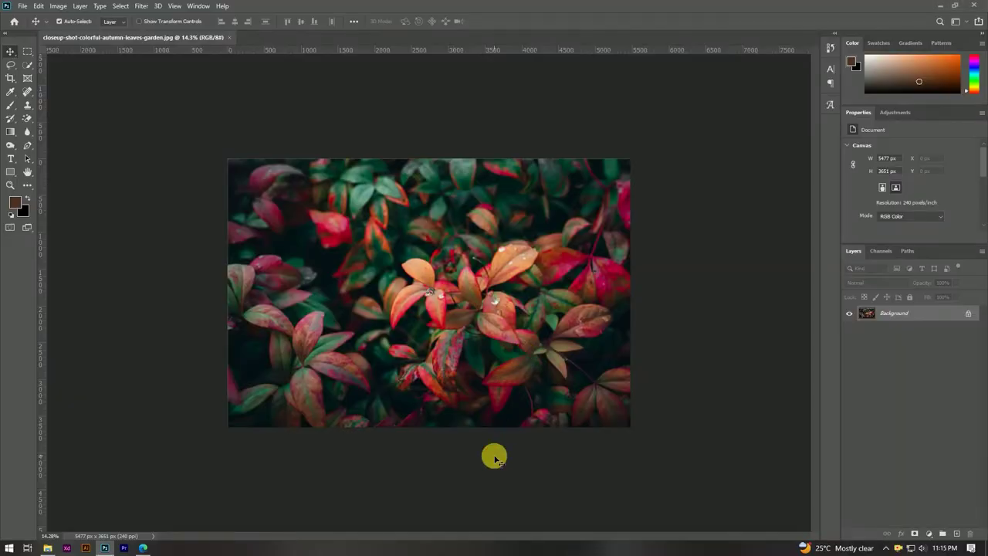
Convert the Background photo layer into a smart object named Image.
{"action": "scroll", "coordinate": [452, 337], "scroll_direction": "up", "scroll_amount": 3}
{"action": "scroll", "coordinate": [472, 303], "scroll_direction": "down", "scroll_amount": 2}
{"action": "scroll", "coordinate": [472, 303], "scroll_direction": "down", "scroll_amount": 1}
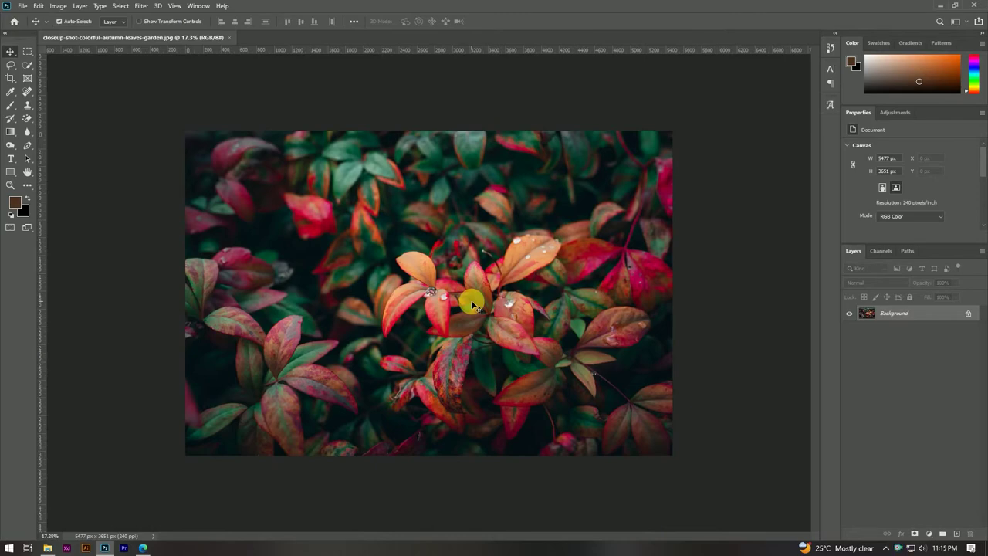
{"action": "scroll", "coordinate": [472, 304], "scroll_direction": "up", "scroll_amount": 2}
{"action": "scroll", "coordinate": [452, 282], "scroll_direction": "down", "scroll_amount": 2}
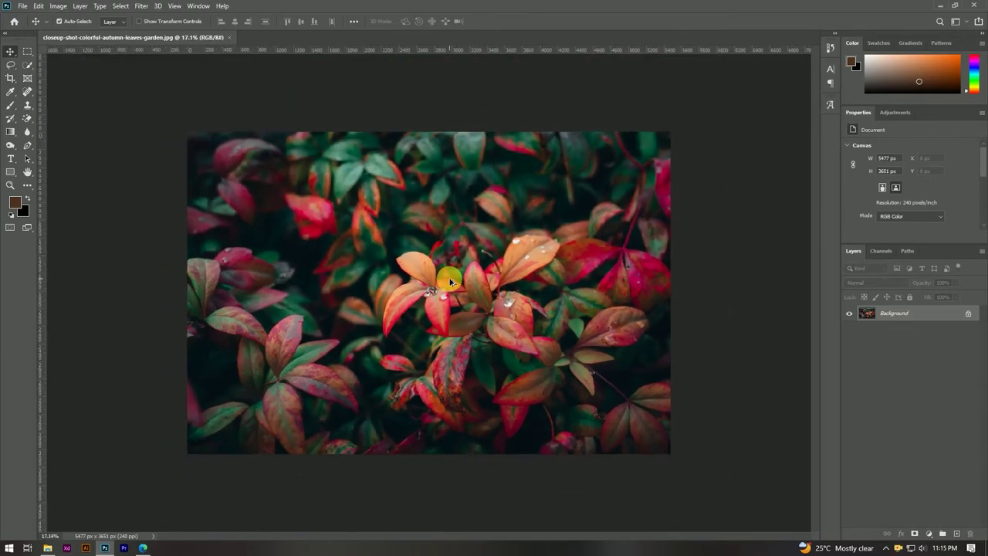
{"action": "left_click", "coordinate": [968, 317]}
{"action": "right_click", "coordinate": [952, 312]}
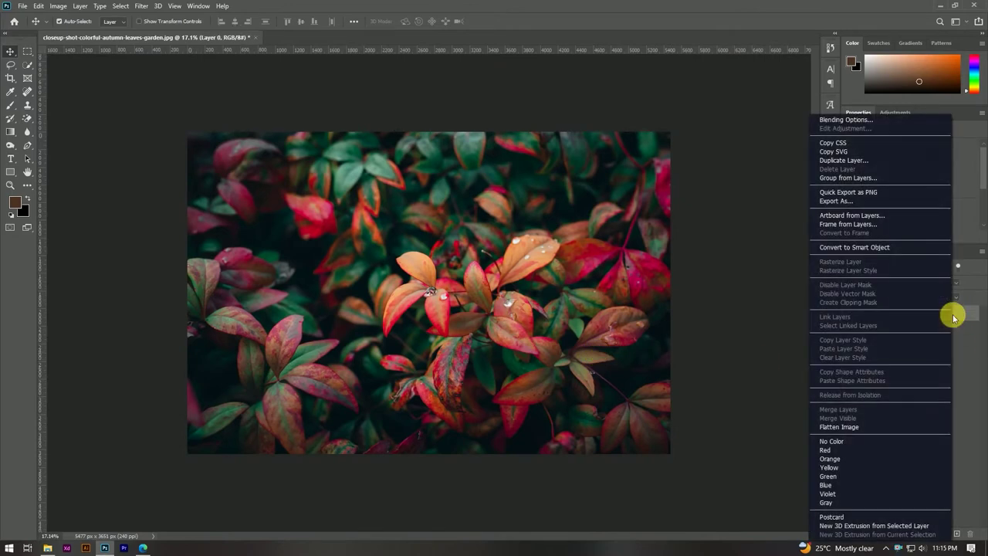
{"action": "left_click", "coordinate": [870, 248]}
{"action": "type", "text": "Image"}
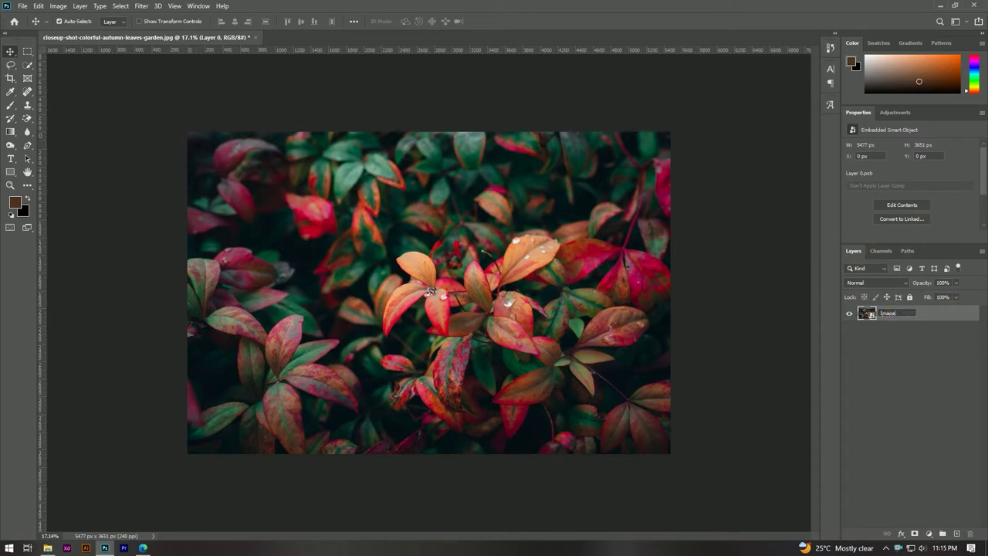
{"action": "left_click", "coordinate": [898, 342]}
Duplicate Image as a hidden layer named blur, then reselect Image.
{"action": "left_click", "coordinate": [904, 319]}
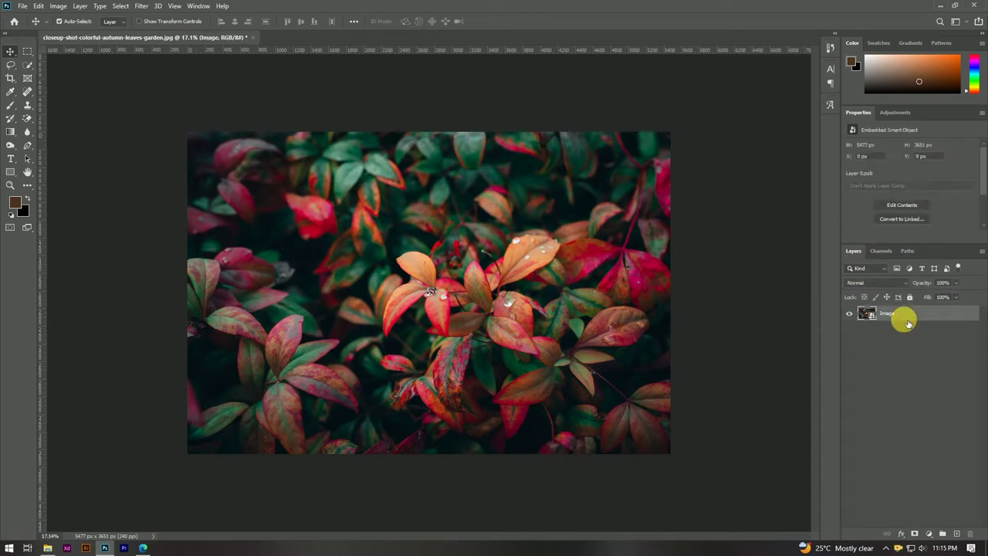
{"action": "right_click", "coordinate": [904, 321]}
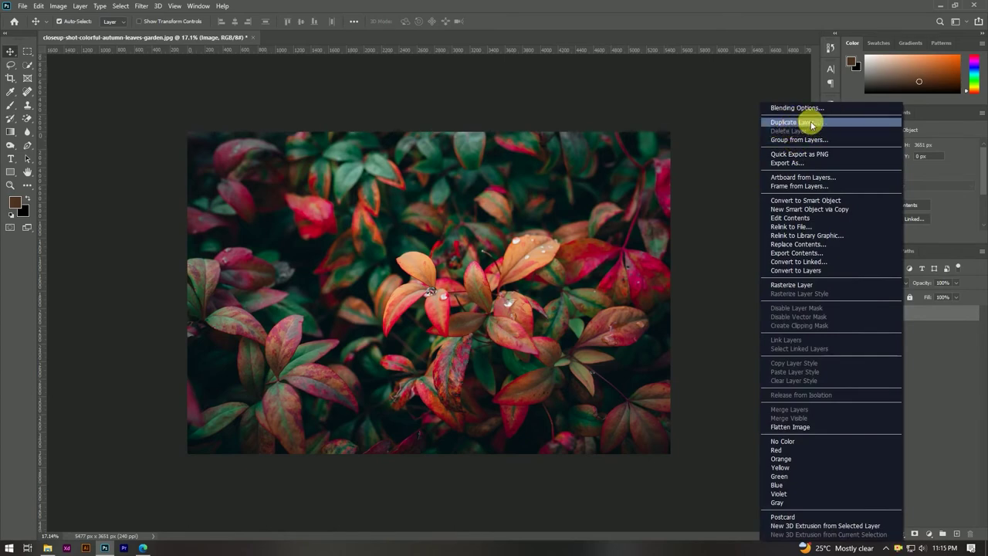
{"action": "left_click", "coordinate": [803, 122]}
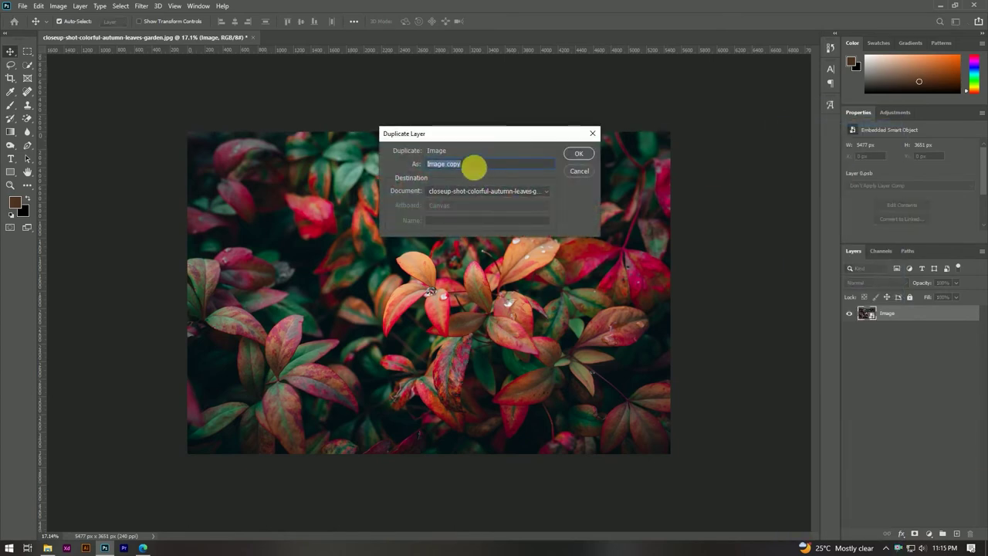
{"action": "left_click_drag", "start_coordinate": [480, 172], "coordinate": [411, 171]}
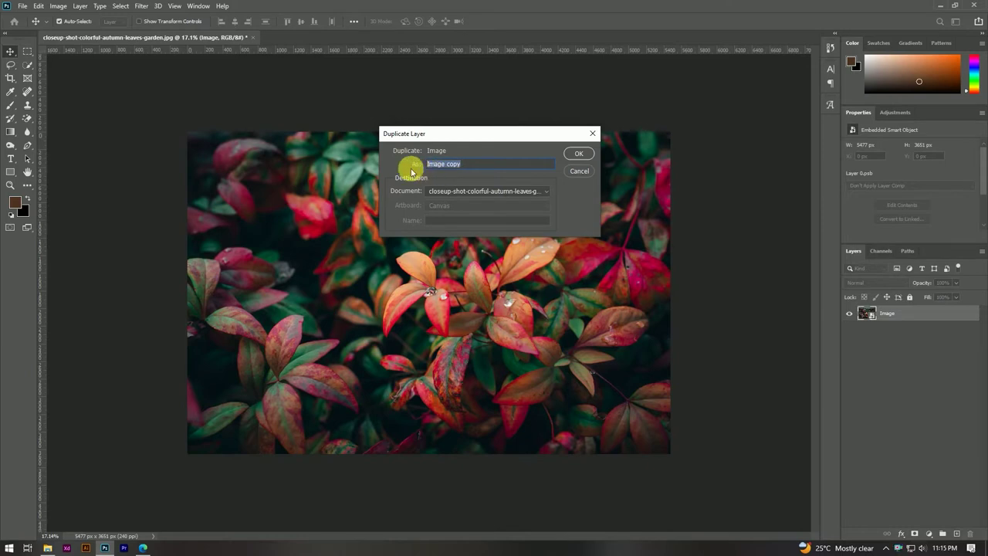
{"action": "type", "text": "blur"}
{"action": "left_click", "coordinate": [578, 153]}
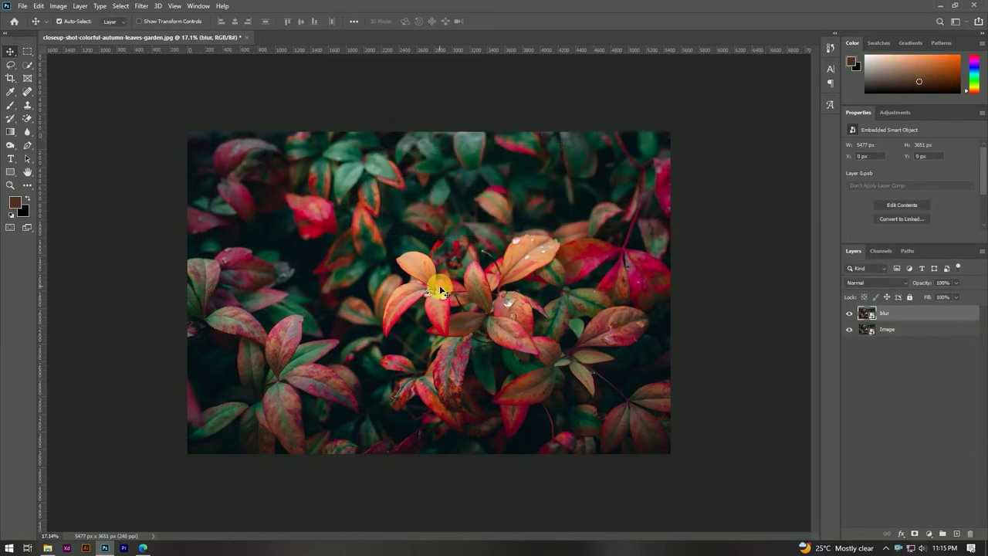
{"action": "left_click", "coordinate": [850, 314]}
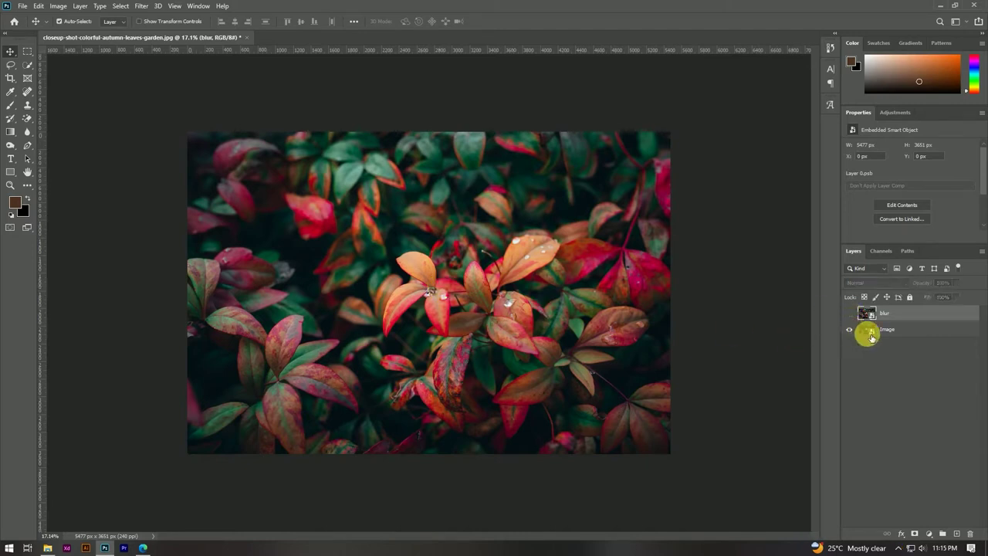
{"action": "left_click", "coordinate": [886, 330]}
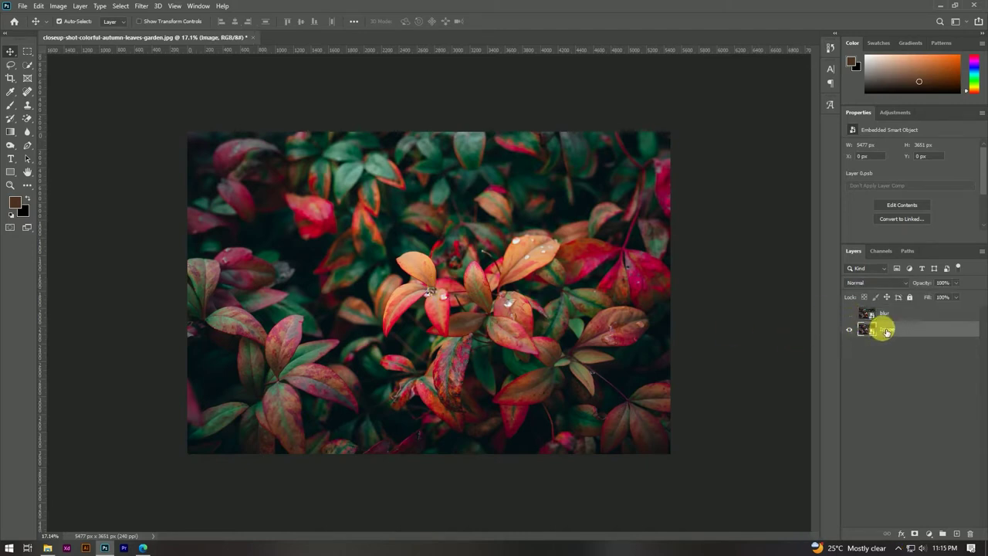
Apply a Camera Raw filter to Image: more vibrance, blue primary hue -21, blue saturation +69.
{"action": "left_click", "coordinate": [142, 6]}
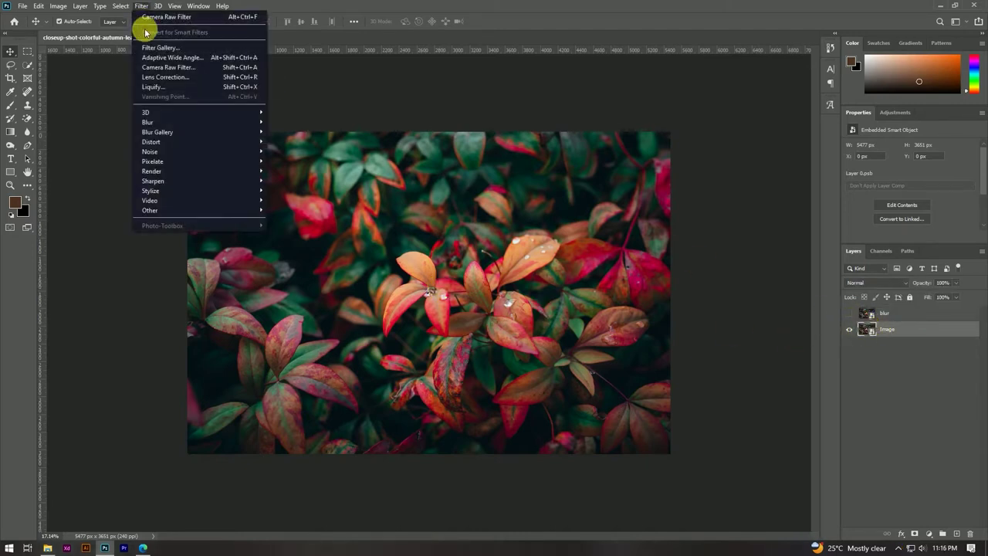
{"action": "left_click", "coordinate": [184, 68]}
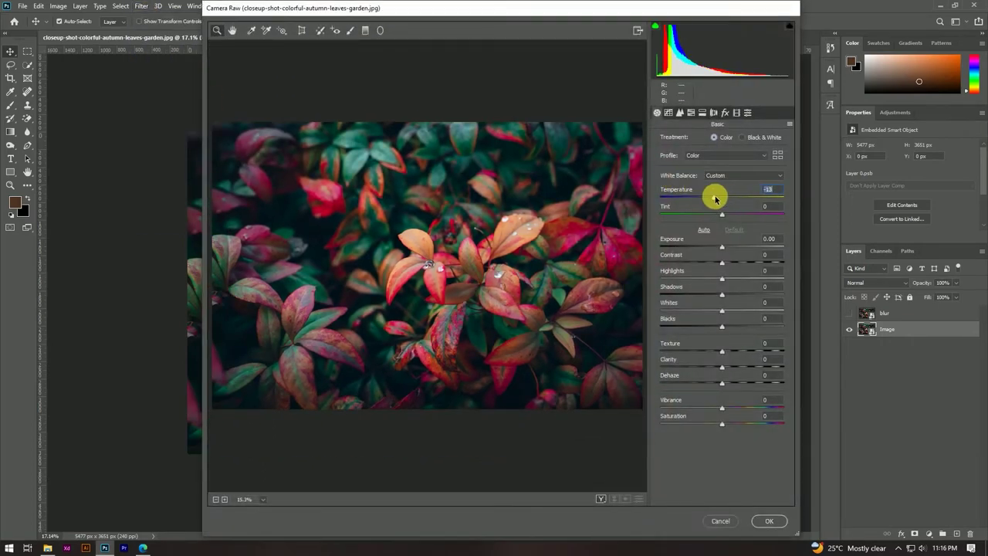
{"action": "left_click_drag", "start_coordinate": [723, 408], "coordinate": [725, 409]}
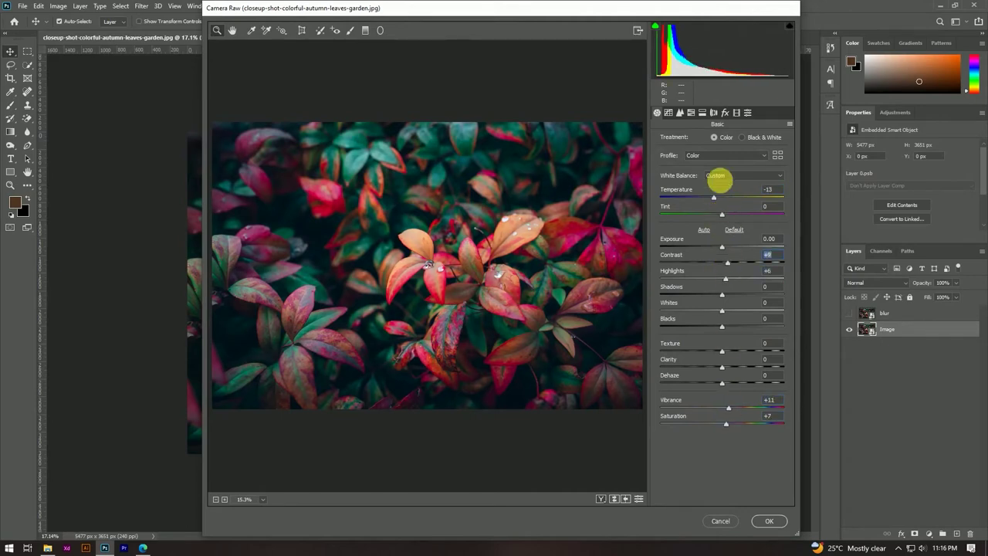
{"action": "left_click", "coordinate": [725, 113]}
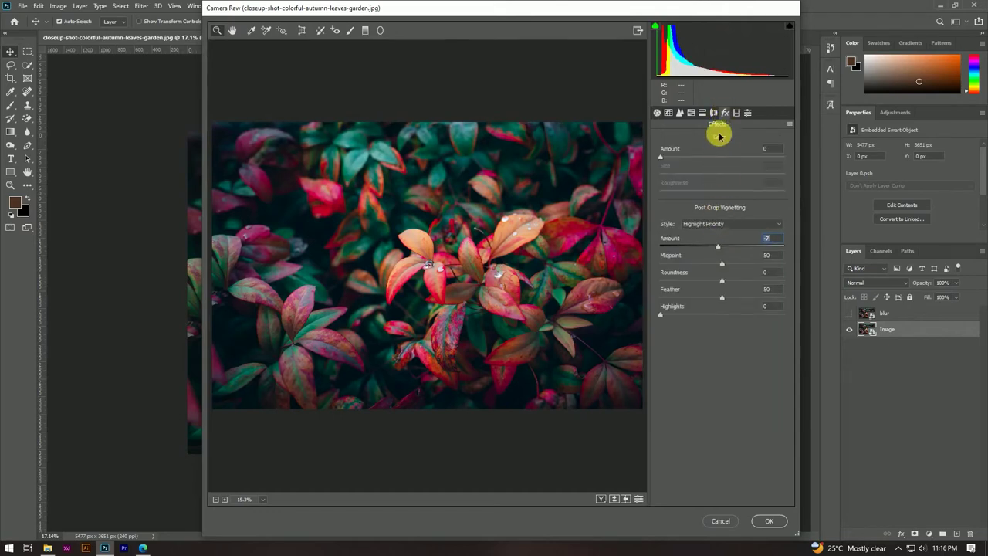
{"action": "left_click", "coordinate": [736, 113]}
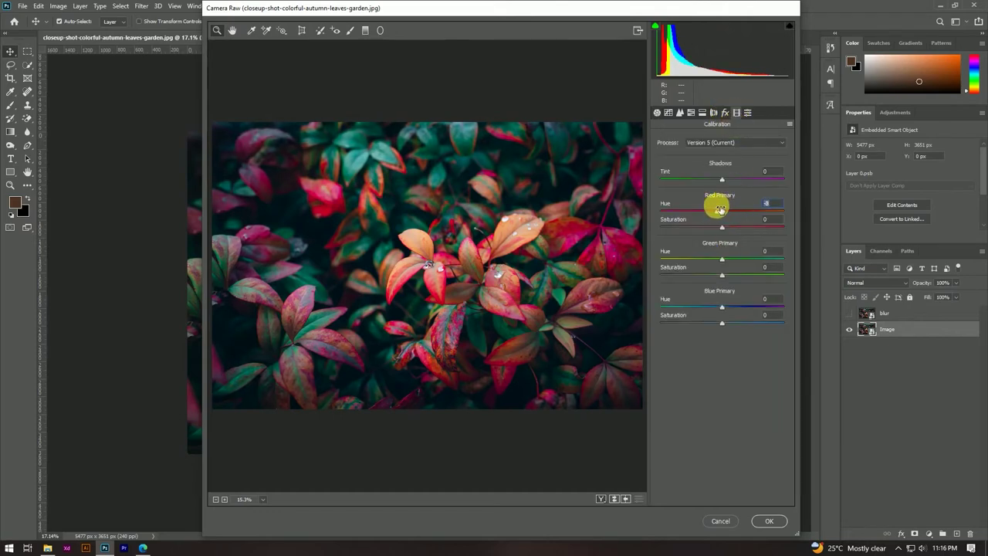
{"action": "mouse_move", "coordinate": [717, 305]}
{"action": "left_mouse_down"}
{"action": "mouse_move", "coordinate": [703, 306]}
{"action": "mouse_move", "coordinate": [750, 318]}
{"action": "left_mouse_up"}
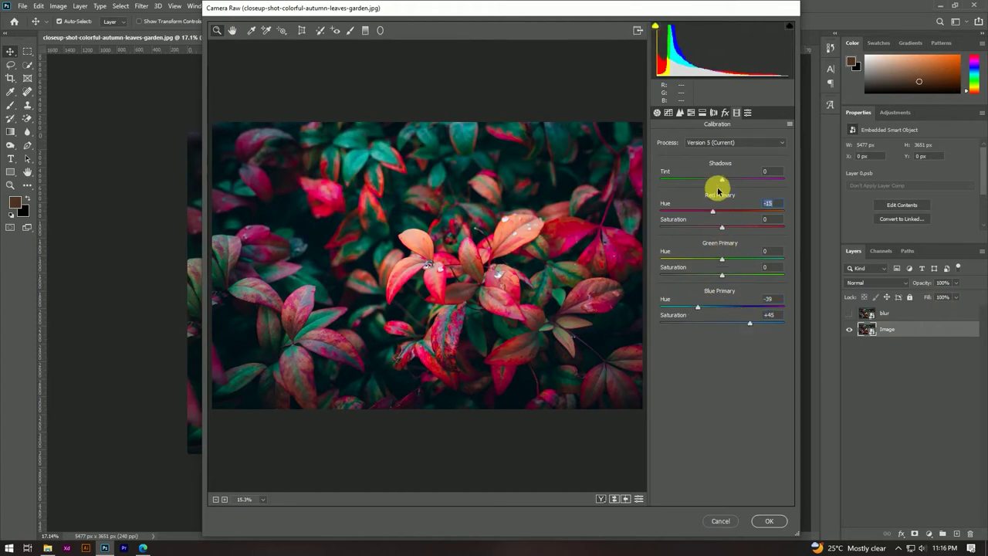
{"action": "left_click_drag", "start_coordinate": [734, 316], "coordinate": [761, 318]}
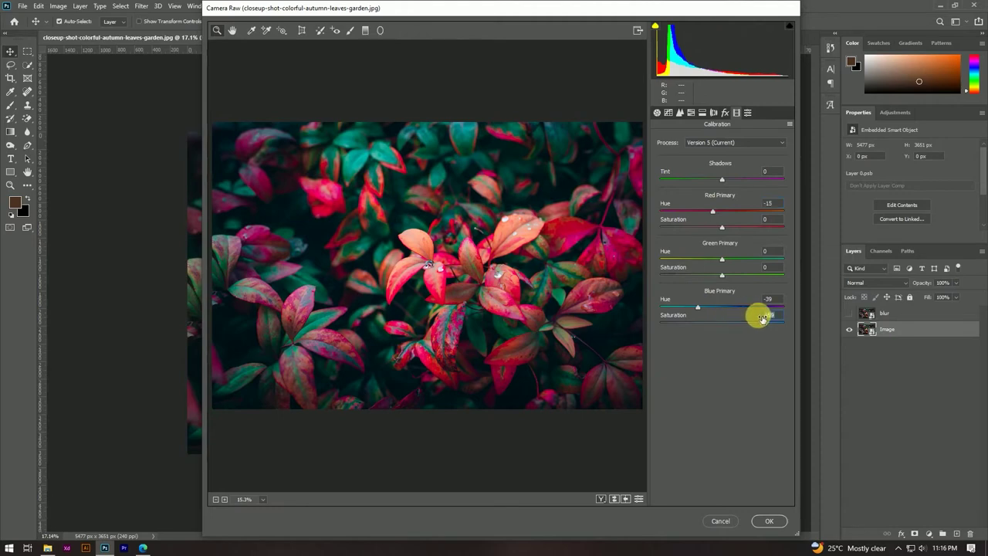
{"action": "left_click_drag", "start_coordinate": [698, 307], "coordinate": [675, 306]}
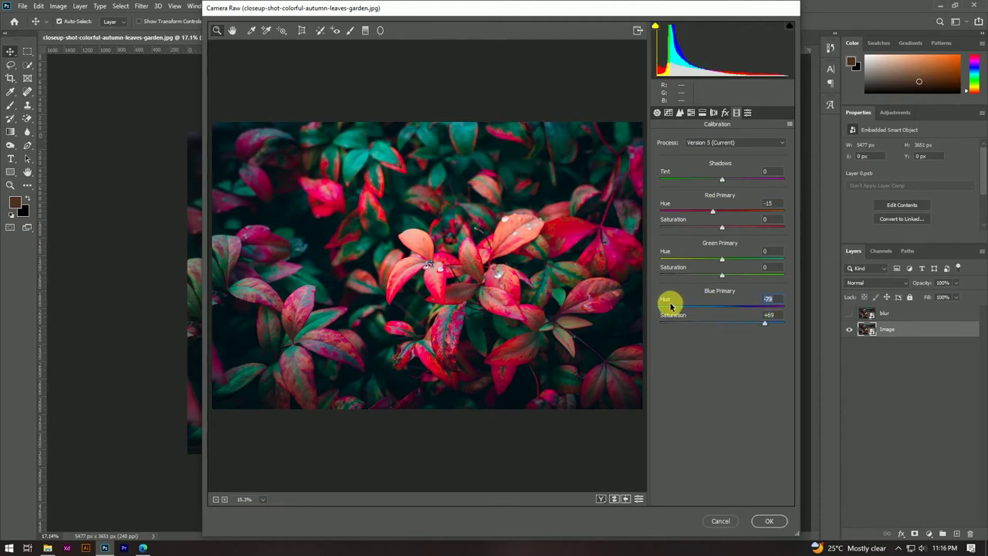
{"action": "left_click", "coordinate": [769, 521]}
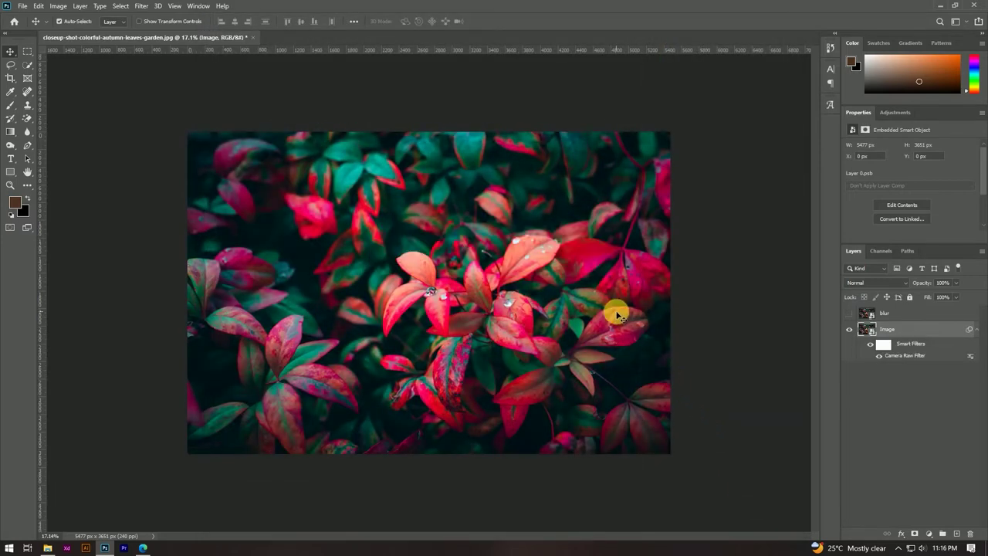
{"action": "left_click", "coordinate": [979, 332]}
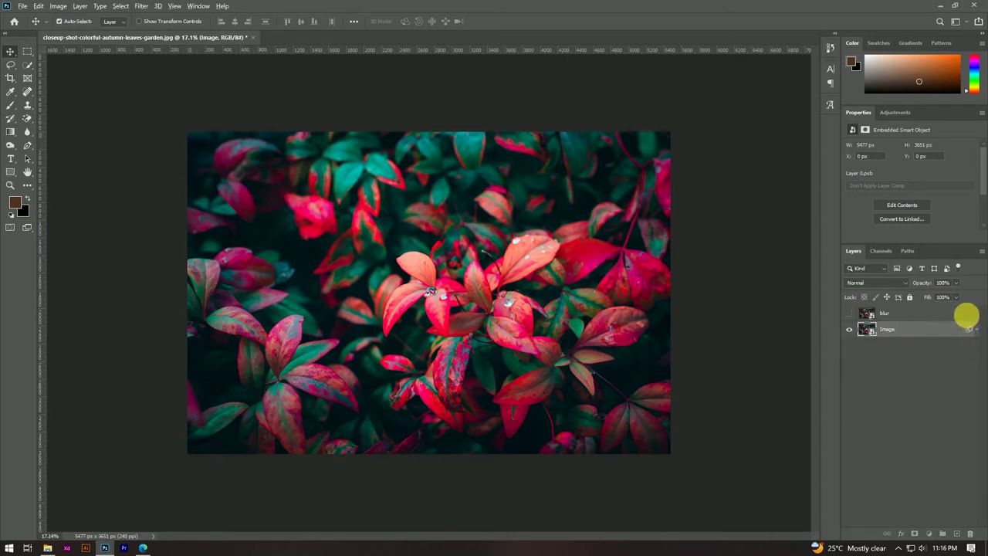
Show and select the blur layer, then draw a white-filled rectangle over the photo's centre.
{"action": "left_click", "coordinate": [848, 312]}
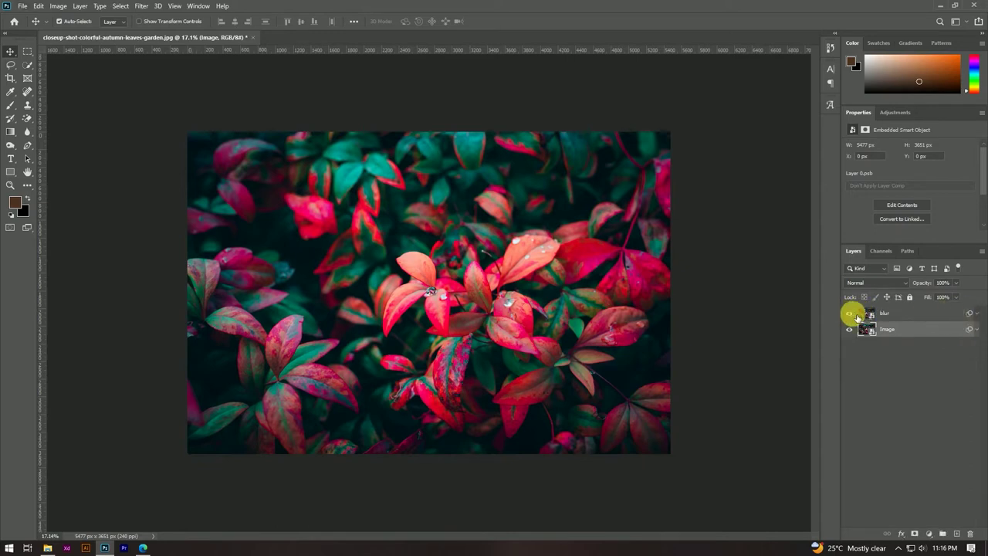
{"action": "left_click", "coordinate": [900, 316]}
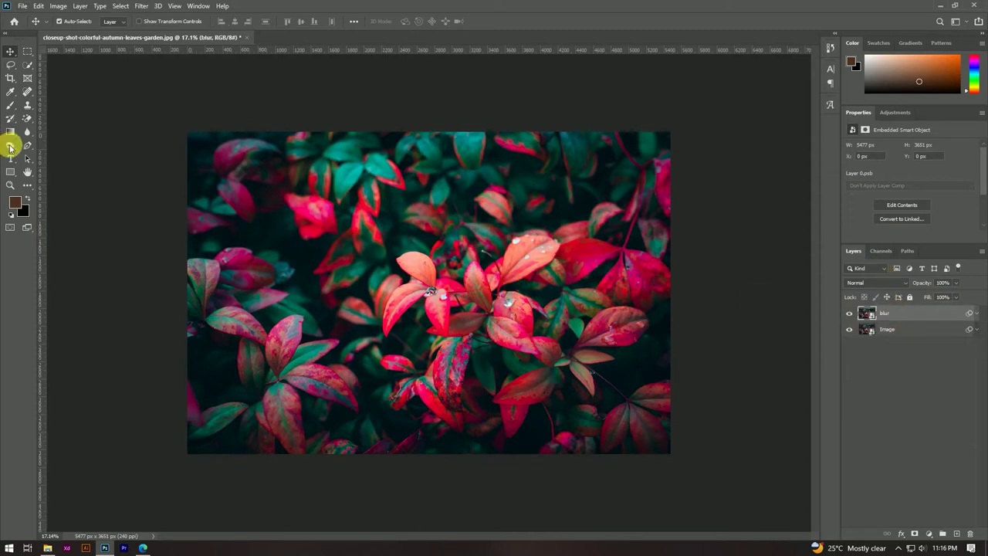
{"action": "left_click", "coordinate": [7, 172]}
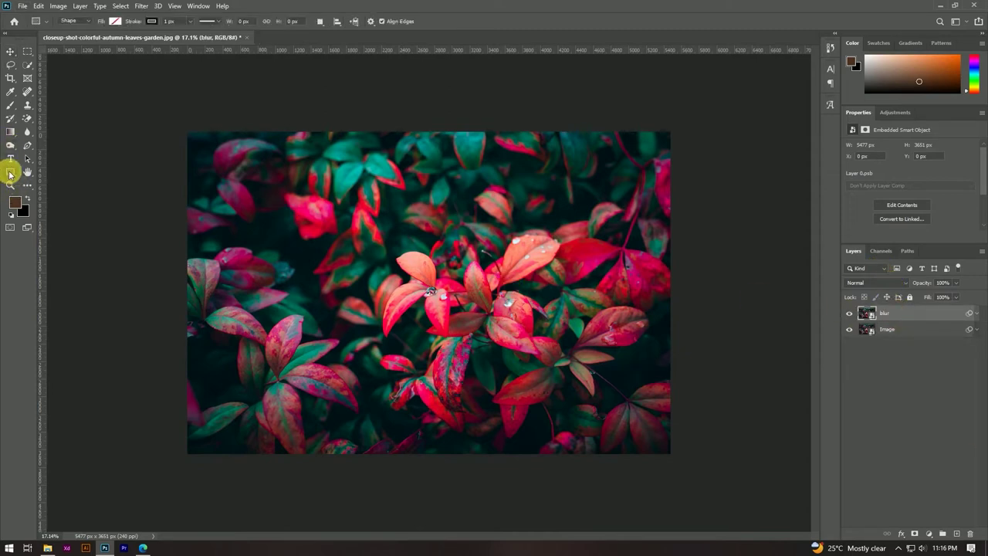
{"action": "left_click_drag", "start_coordinate": [351, 204], "coordinate": [533, 396]}
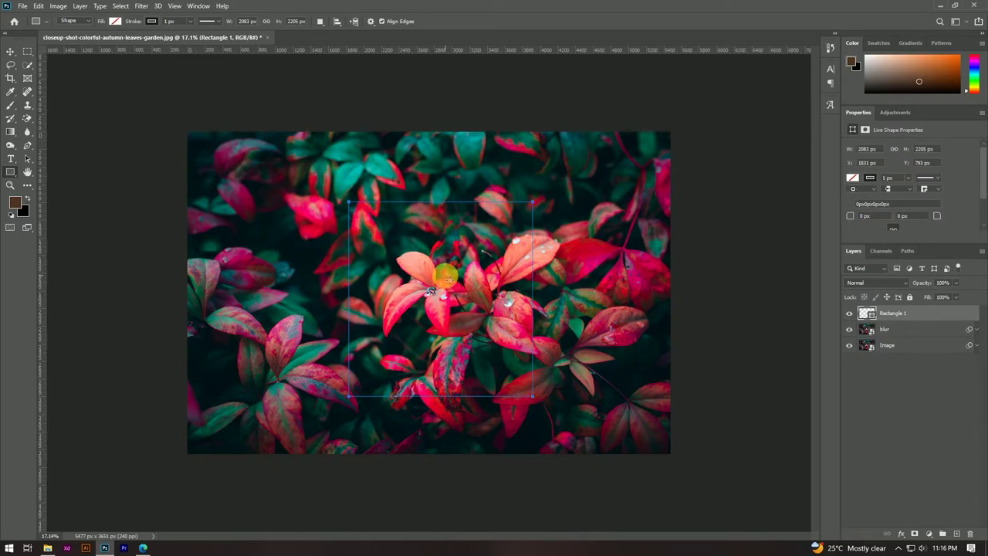
{"action": "left_click", "coordinate": [868, 177]}
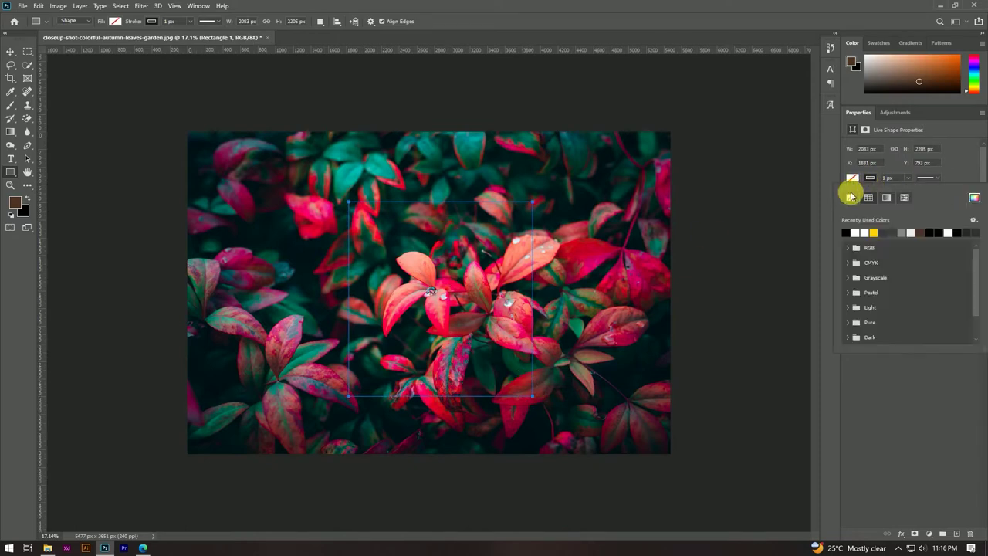
{"action": "left_click", "coordinate": [864, 232]}
{"action": "left_click", "coordinate": [856, 233]}
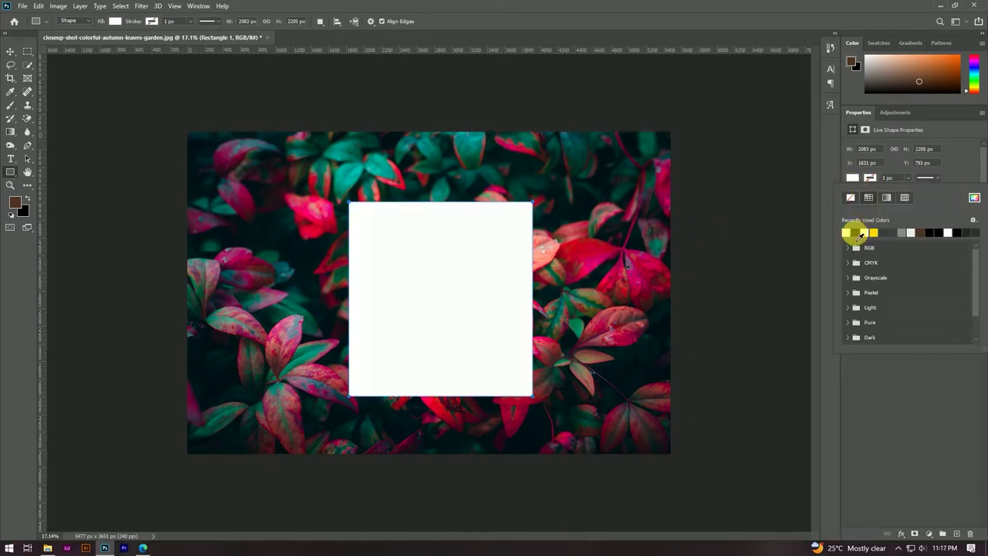
{"action": "left_click", "coordinate": [11, 50]}
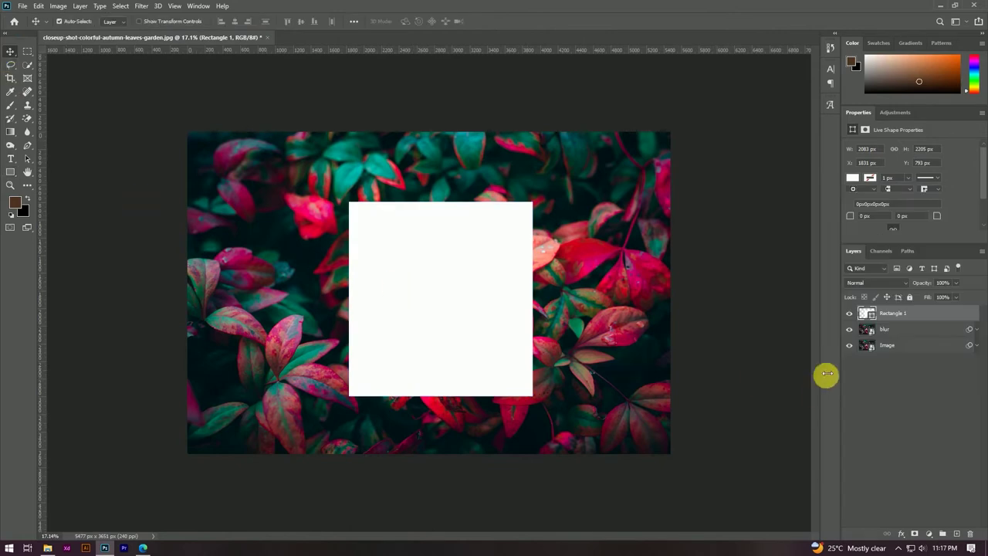
Position the white card and round its corners to 158 px.
{"action": "left_click_drag", "start_coordinate": [403, 280], "coordinate": [390, 284]}
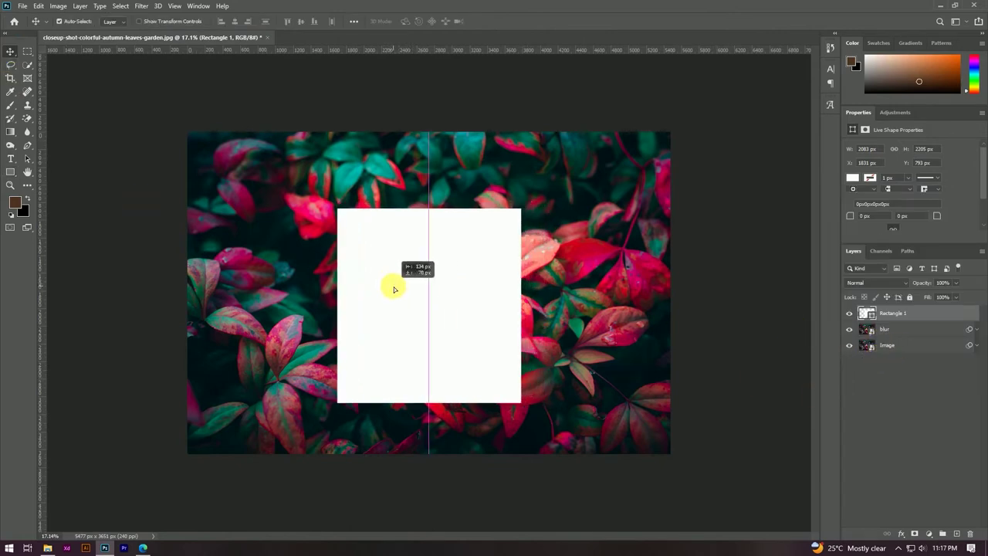
{"action": "left_click_drag", "start_coordinate": [394, 285], "coordinate": [462, 303]}
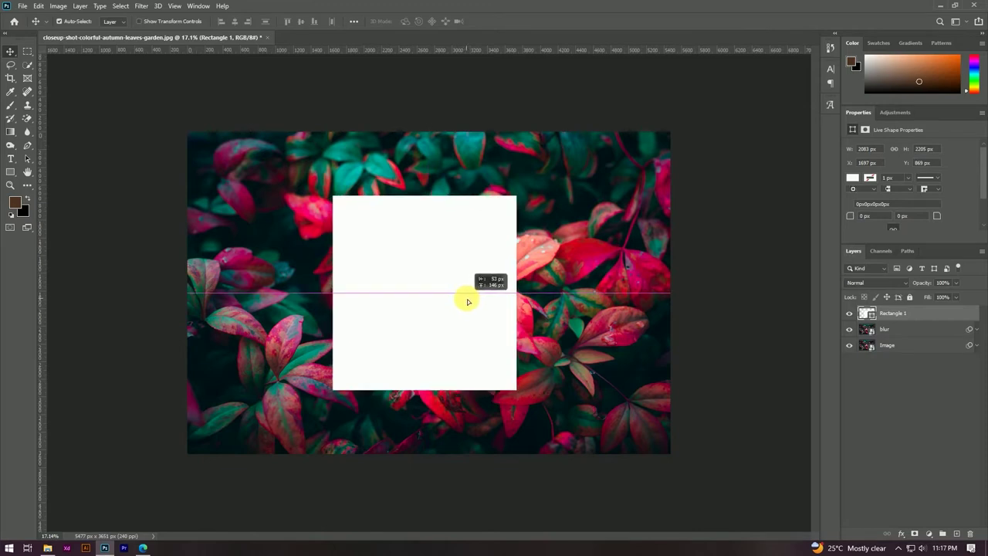
{"action": "left_click_drag", "start_coordinate": [461, 302], "coordinate": [469, 298]}
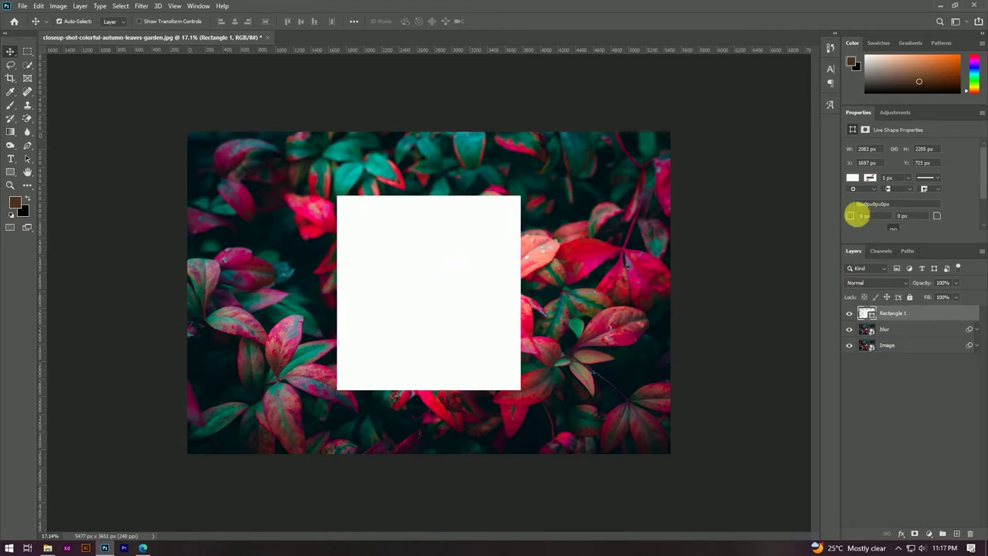
{"action": "left_click_drag", "start_coordinate": [862, 222], "coordinate": [914, 224]}
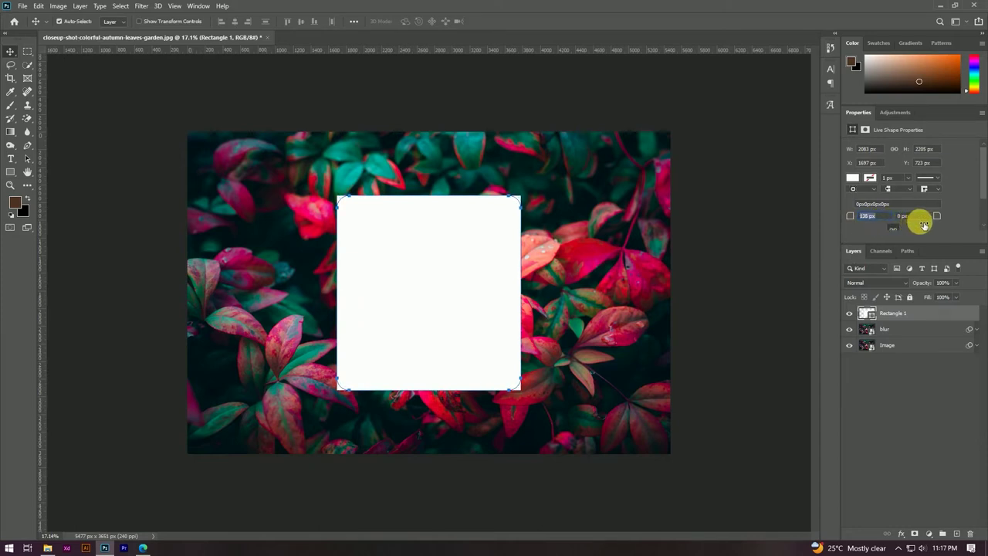
{"action": "left_click_drag", "start_coordinate": [854, 219], "coordinate": [844, 213]}
Try enlarging the card with Free Transform, then undo to keep its original size.
{"action": "scroll", "coordinate": [394, 261], "scroll_direction": "down", "scroll_amount": 3}
{"action": "scroll", "coordinate": [463, 274], "scroll_direction": "up", "scroll_amount": 2}
{"action": "scroll", "coordinate": [476, 282], "scroll_direction": "up", "scroll_amount": 1}
{"action": "key", "text": "ctrl+t"}
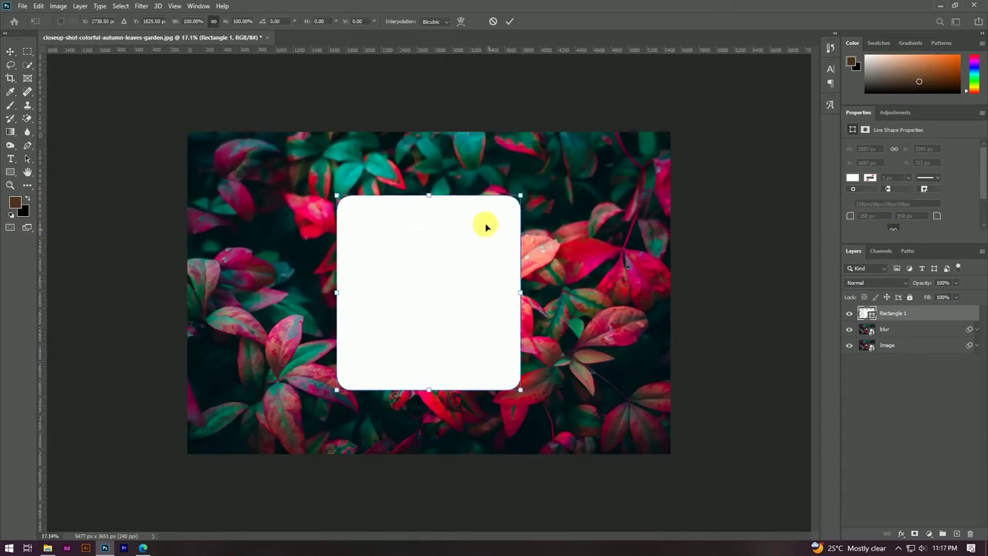
{"action": "left_click_drag", "start_coordinate": [521, 196], "coordinate": [532, 193]}
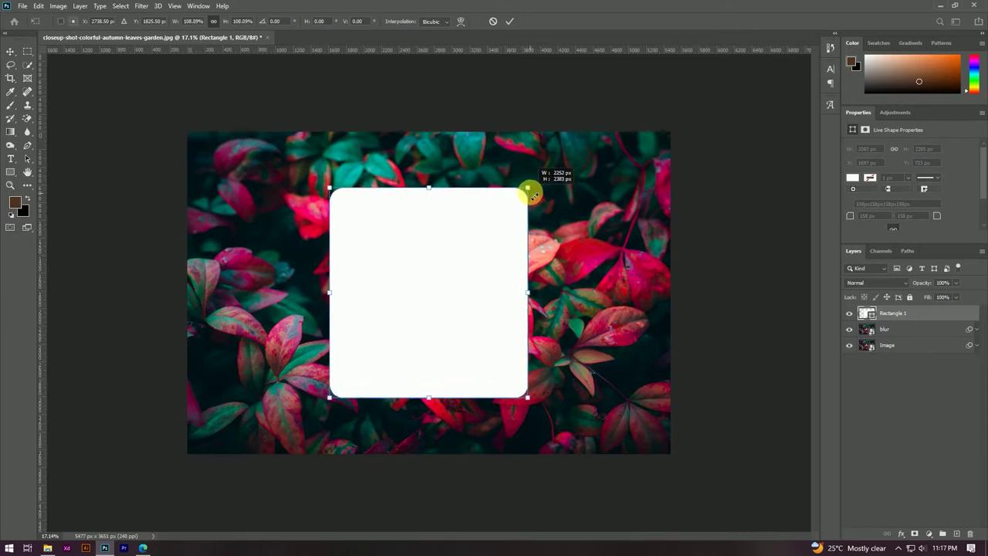
{"action": "left_click", "coordinate": [510, 21]}
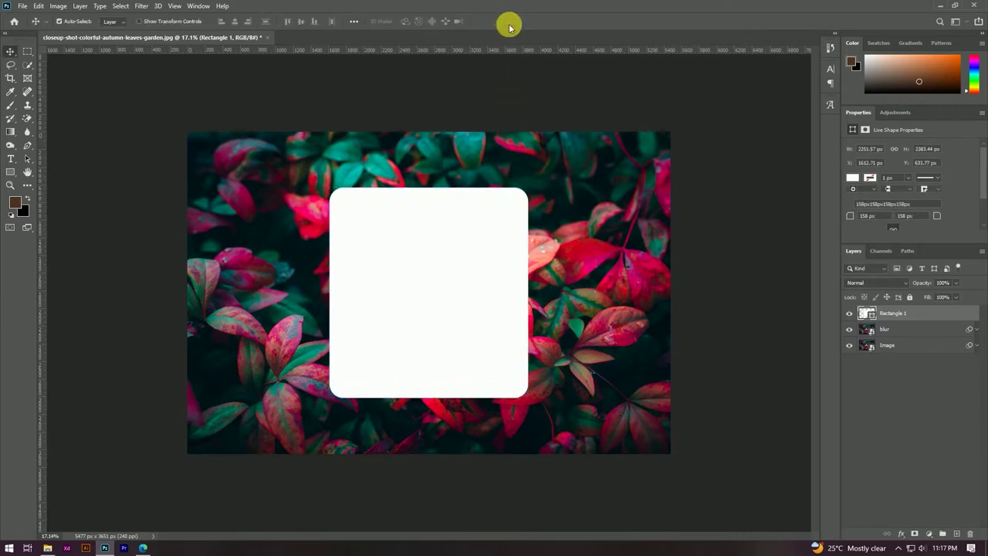
{"action": "scroll", "coordinate": [463, 239], "scroll_direction": "down", "scroll_amount": 2}
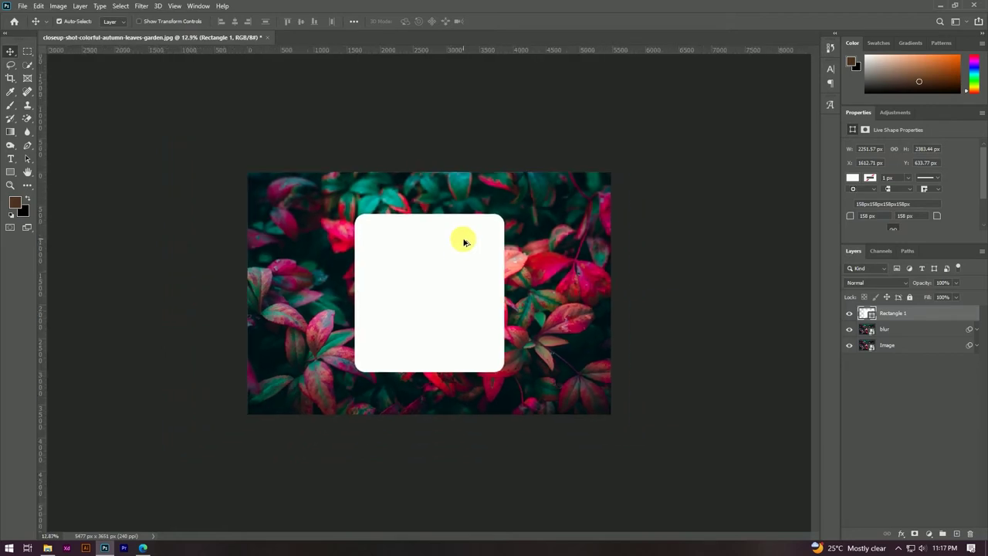
{"action": "scroll", "coordinate": [463, 244], "scroll_direction": "up", "scroll_amount": 1}
{"action": "key", "text": "ctrl+z"}
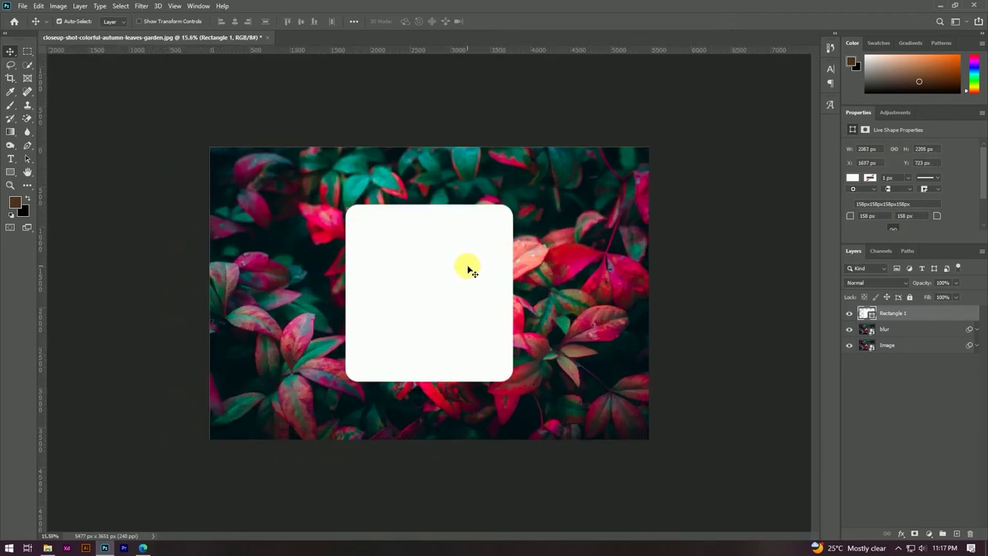
Move the Rectangle 1 layer beneath the blur layer.
{"action": "scroll", "coordinate": [471, 270], "scroll_direction": "up", "scroll_amount": 2}
{"action": "scroll", "coordinate": [470, 271], "scroll_direction": "down", "scroll_amount": 2}
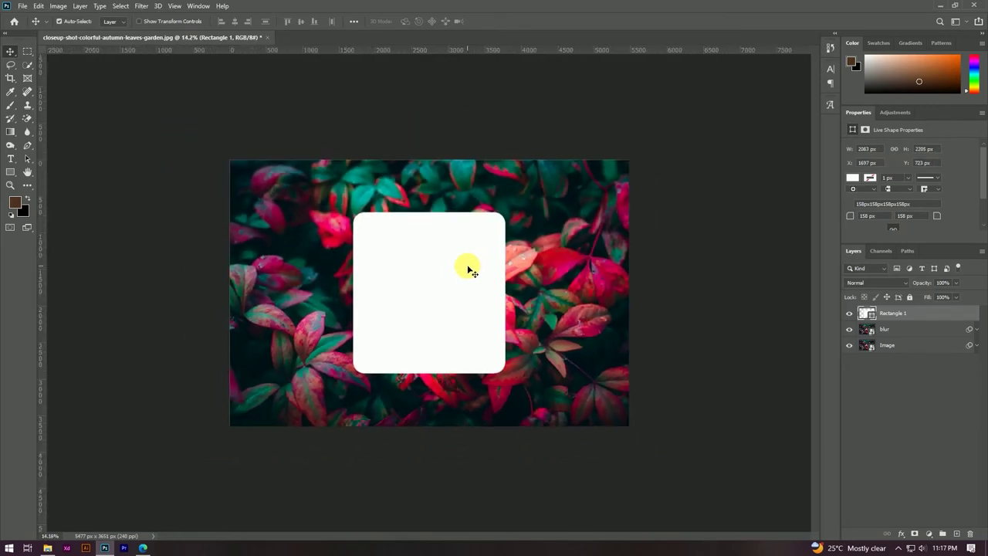
{"action": "scroll", "coordinate": [471, 270], "scroll_direction": "up", "scroll_amount": 2}
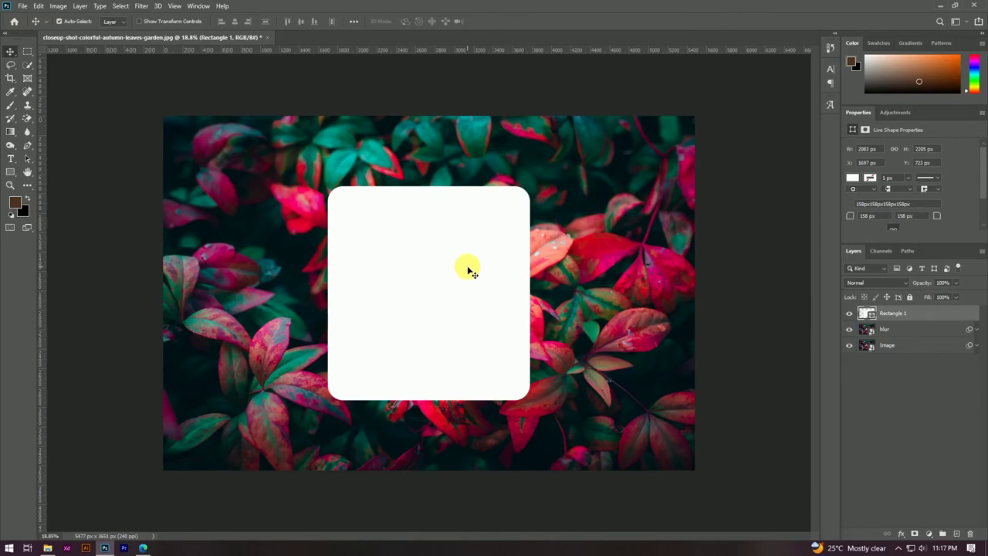
{"action": "left_click_drag", "start_coordinate": [926, 321], "coordinate": [920, 322]}
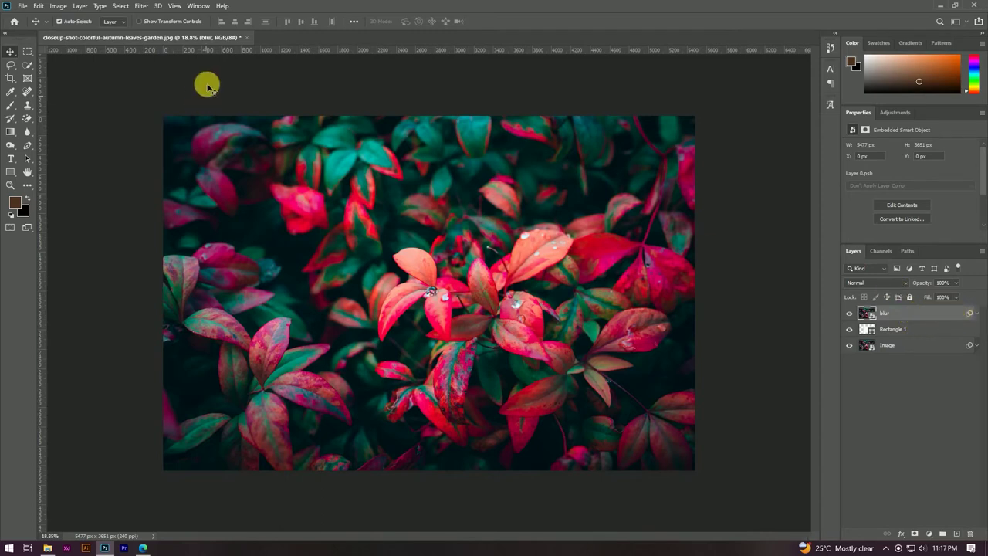
{"action": "left_click", "coordinate": [139, 8]}
{"action": "mouse_move", "coordinate": [148, 122]}
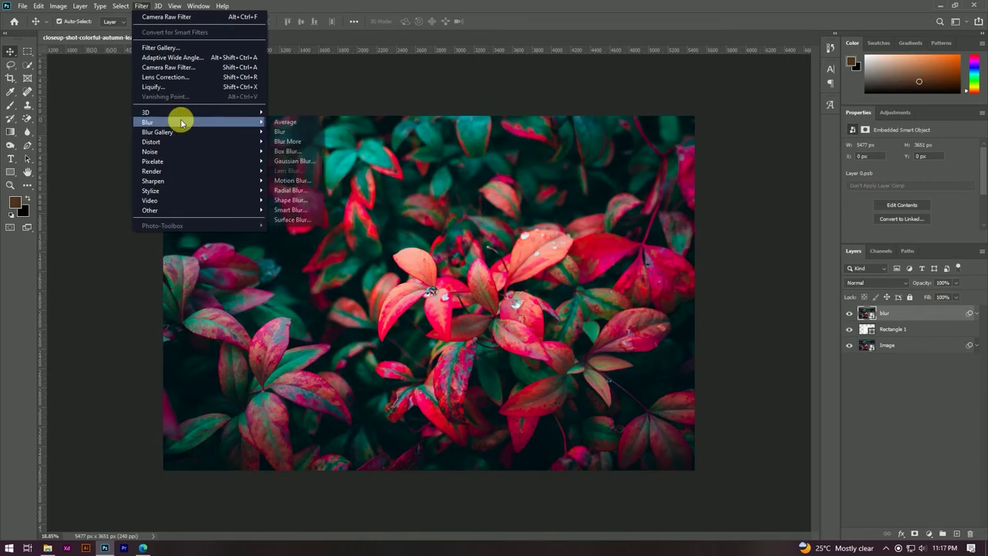
Apply a Gaussian Blur with a 120-pixel radius to the blur layer.
{"action": "left_click", "coordinate": [298, 162]}
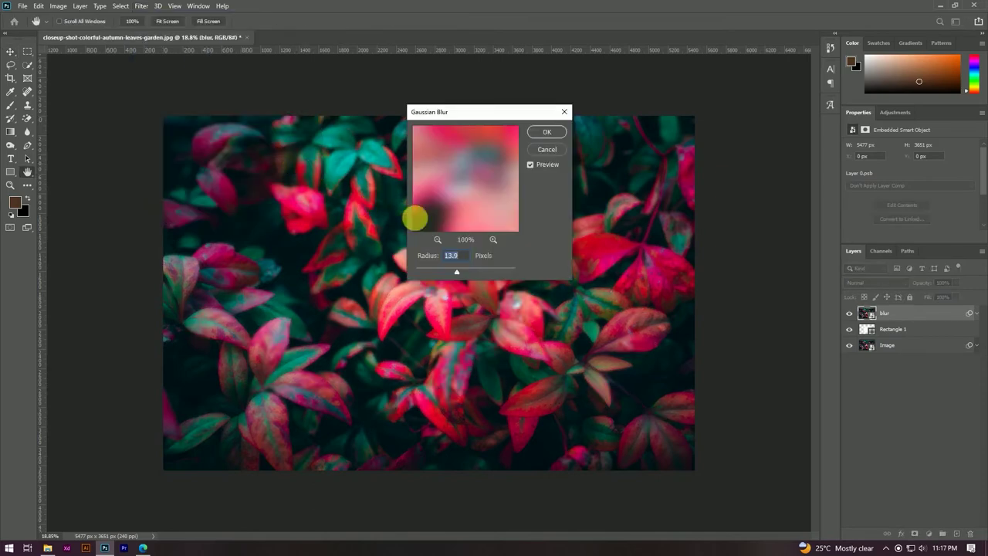
{"action": "left_click_drag", "start_coordinate": [465, 260], "coordinate": [437, 257]}
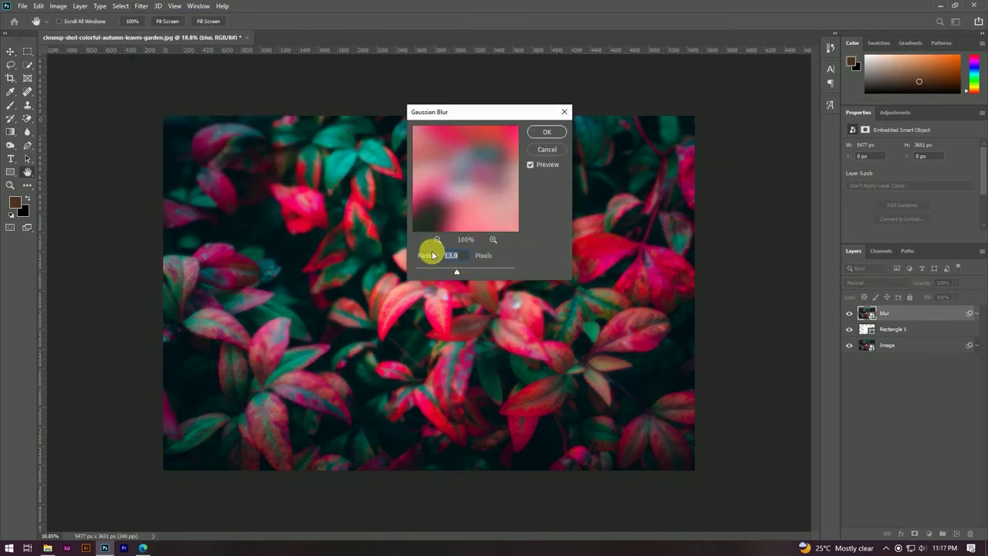
{"action": "type", "text": "120"}
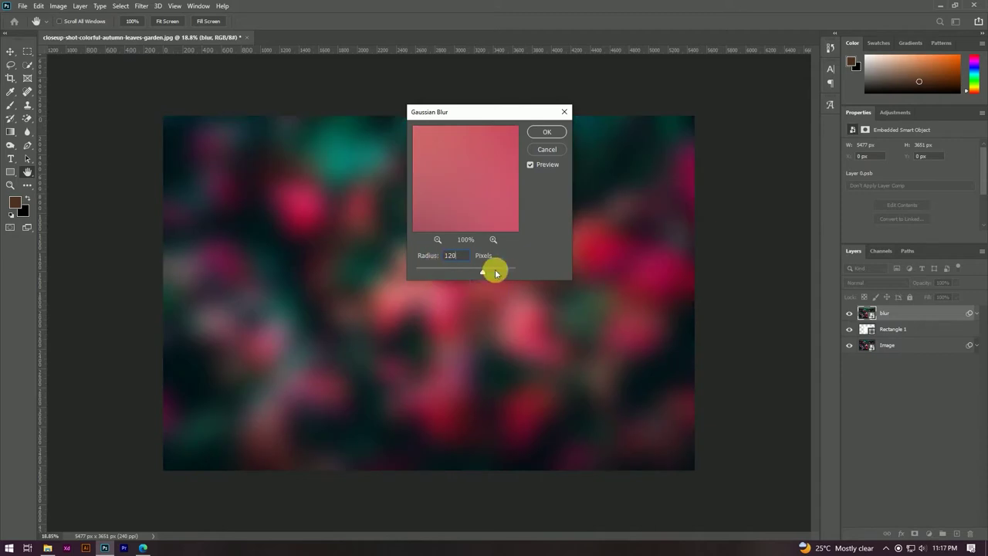
{"action": "left_click", "coordinate": [544, 134]}
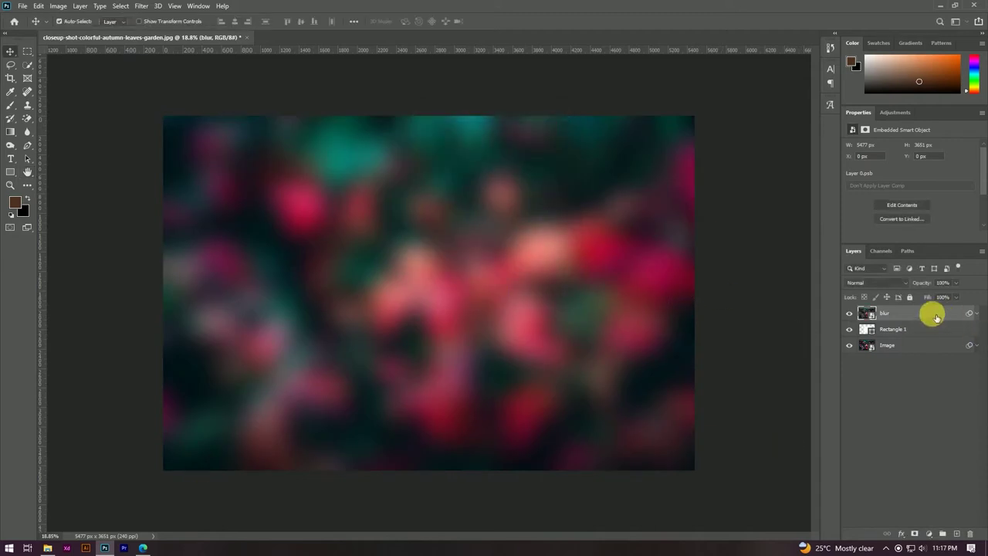
Clip the blur layer to Rectangle 1 with a clipping mask.
{"action": "right_click", "coordinate": [934, 317]}
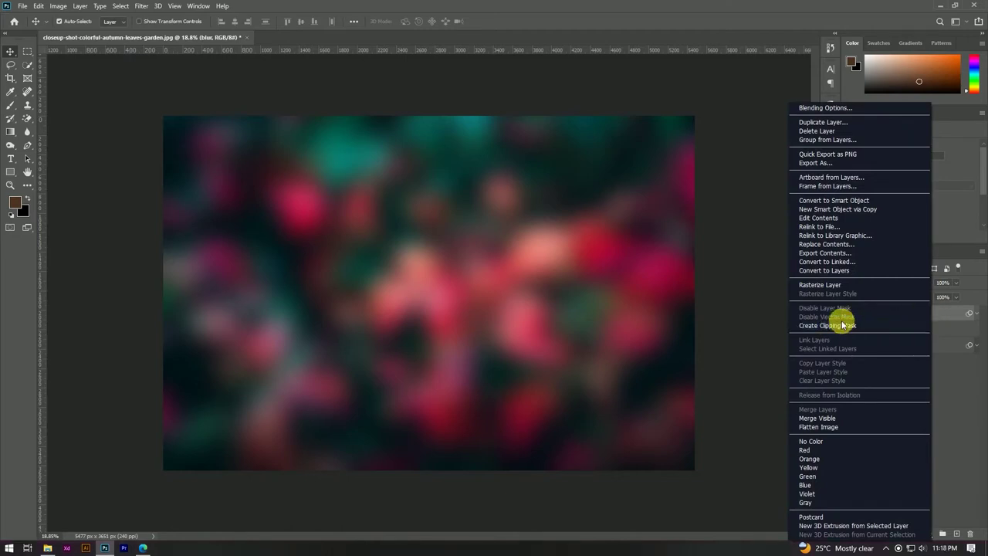
{"action": "left_click", "coordinate": [845, 325]}
{"action": "double_click", "coordinate": [899, 313]}
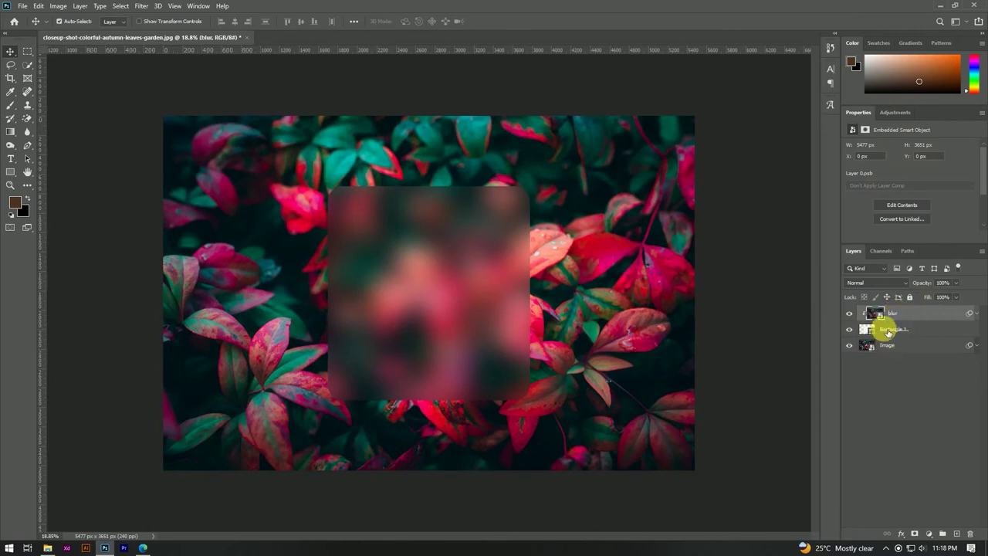
{"action": "double_click", "coordinate": [926, 330]}
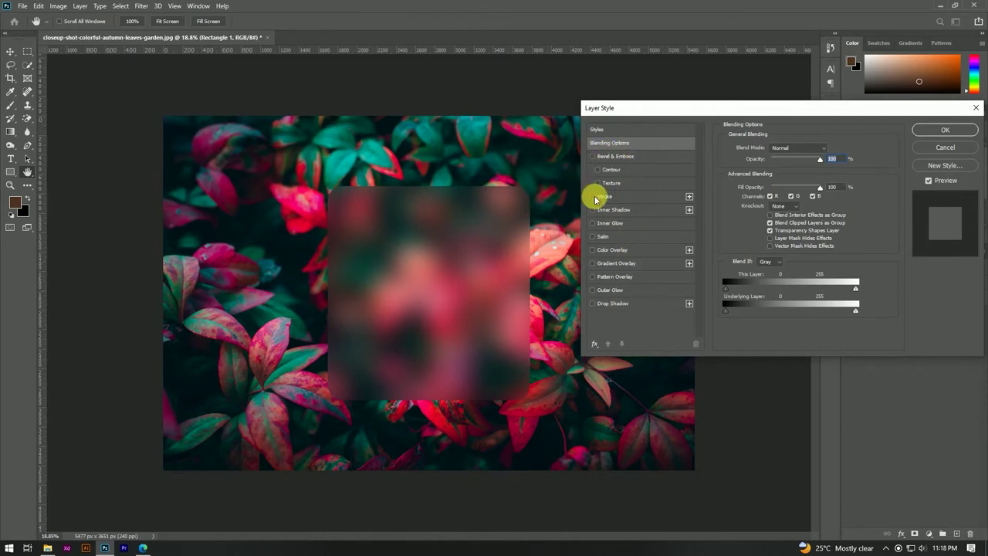
Give Rectangle 1 a white Color Overlay at 50% opacity and enable Gradient Overlay.
{"action": "left_click", "coordinate": [593, 250]}
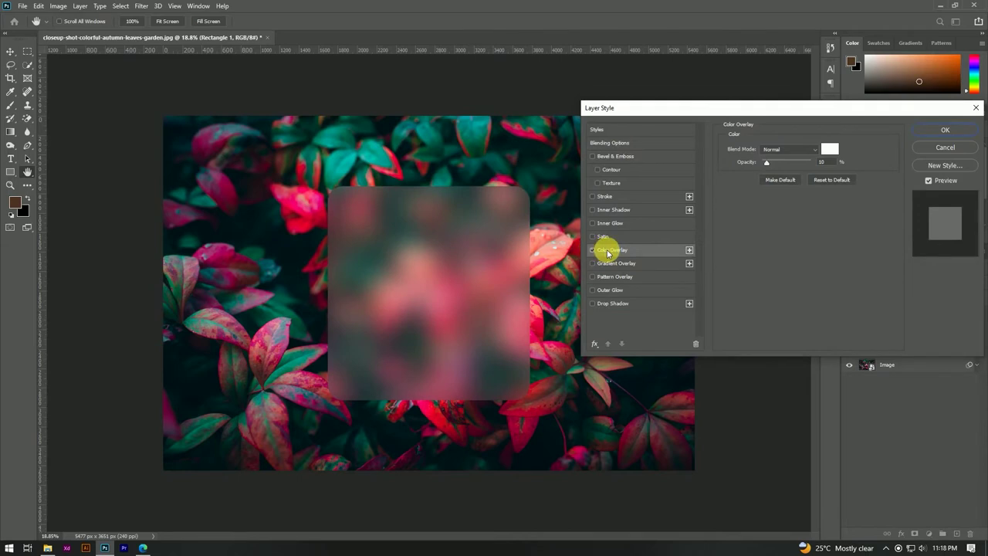
{"action": "left_click", "coordinate": [829, 149]}
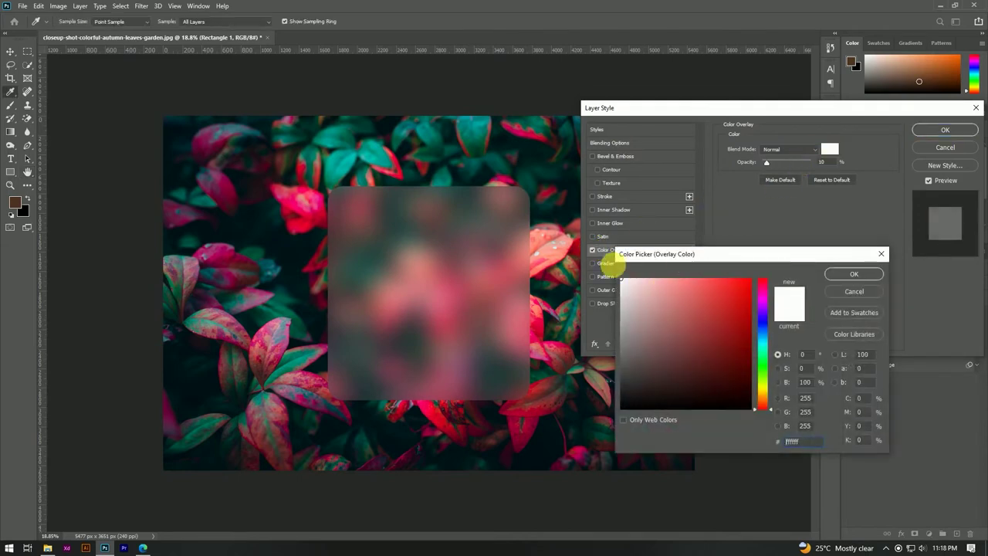
{"action": "left_click", "coordinate": [845, 274]}
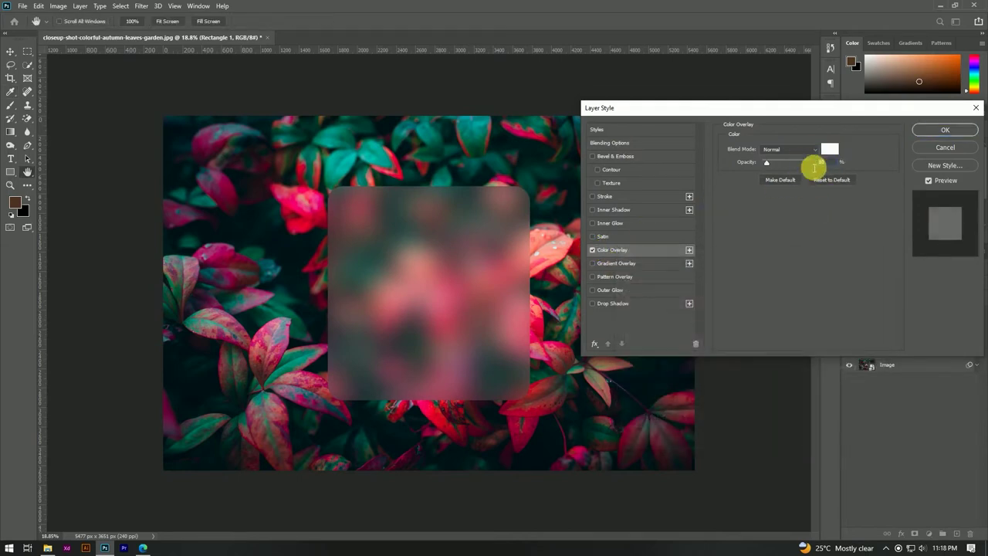
{"action": "double_click", "coordinate": [815, 162]}
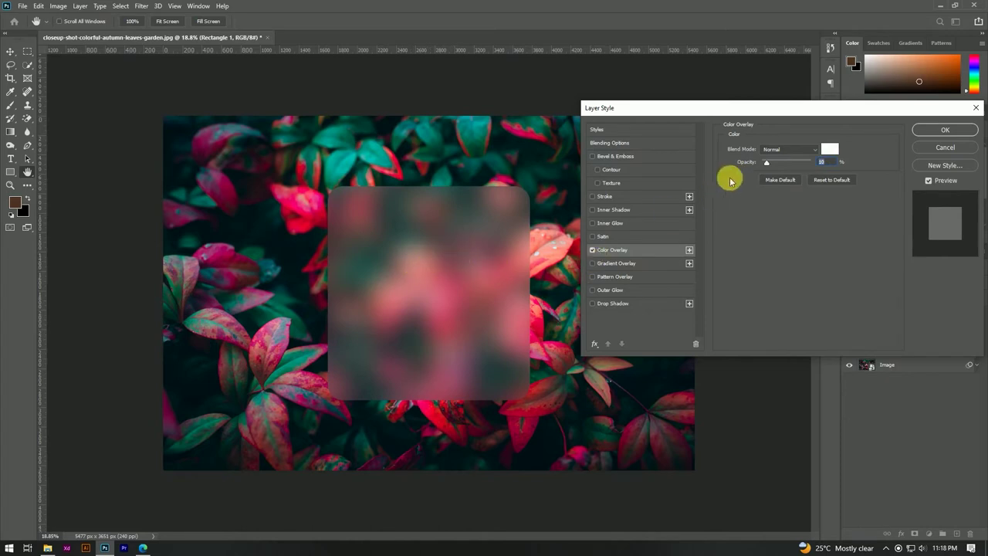
{"action": "left_click", "coordinate": [592, 264]}
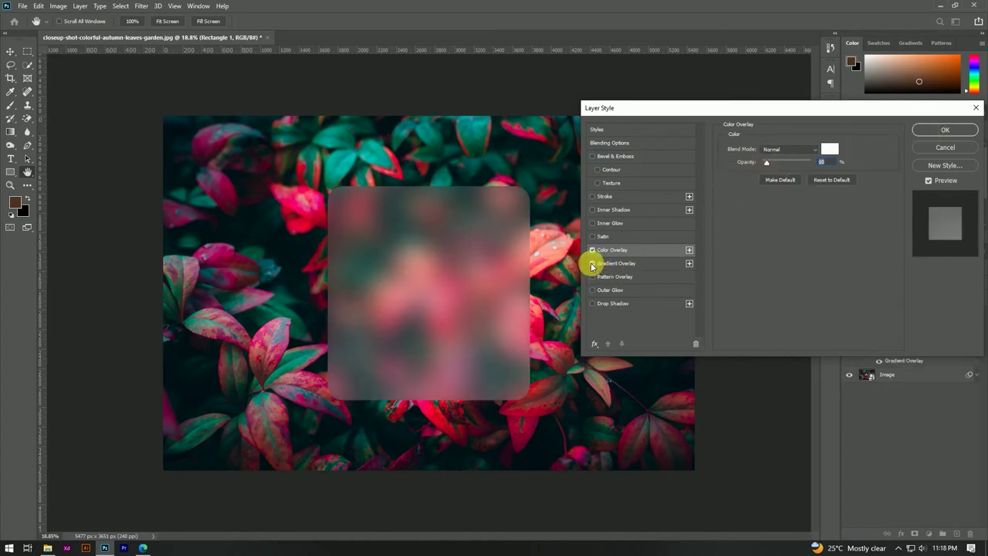
{"action": "left_click", "coordinate": [596, 264]}
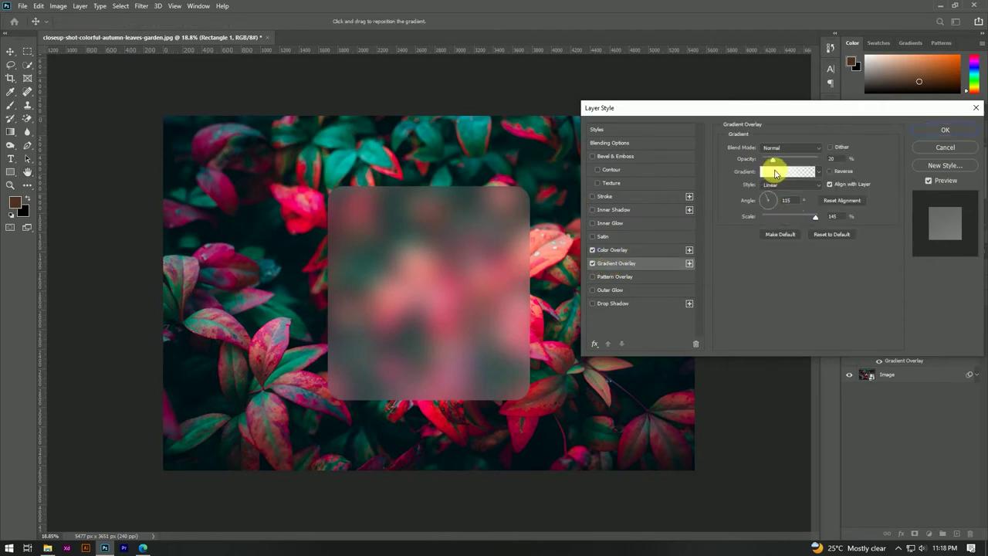
Edit the overlay gradient so its left stop is white.
{"action": "left_click", "coordinate": [776, 171]}
{"action": "left_click", "coordinate": [182, 240]}
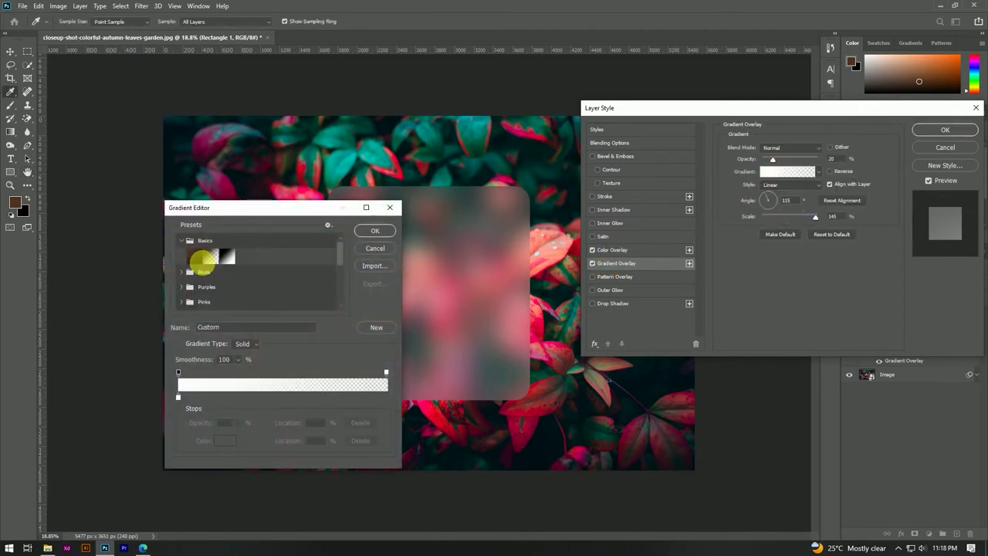
{"action": "double_click", "coordinate": [179, 398]}
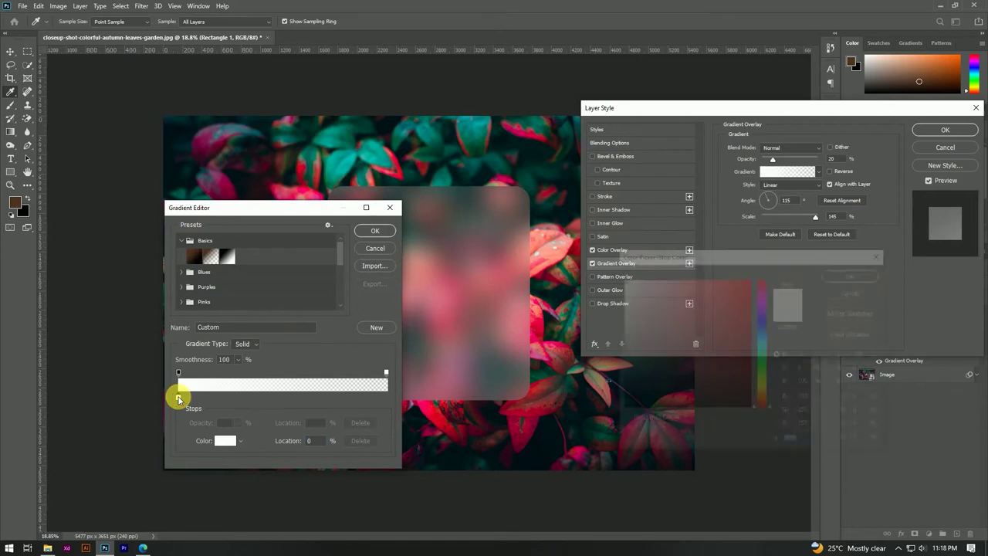
{"action": "left_click", "coordinate": [845, 275]}
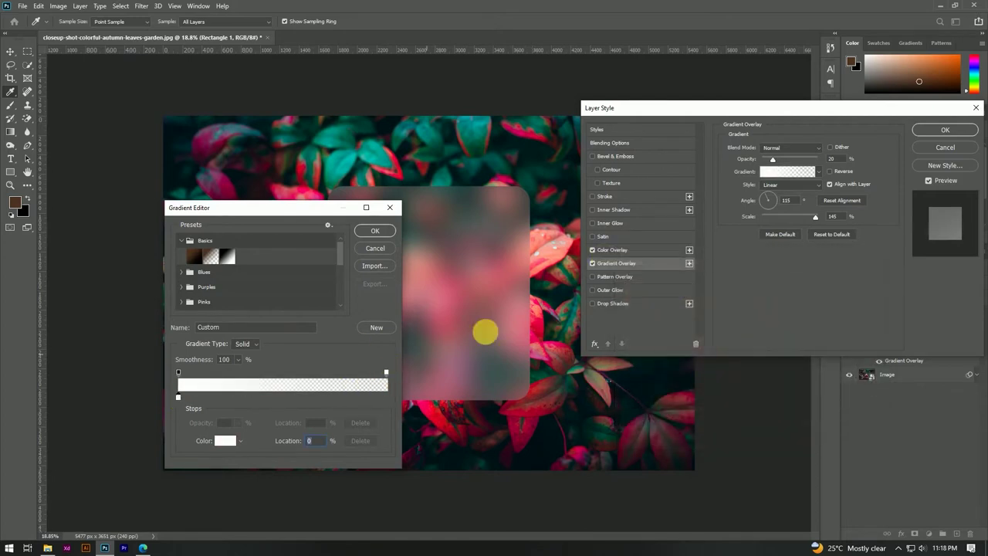
{"action": "left_click", "coordinate": [375, 230]}
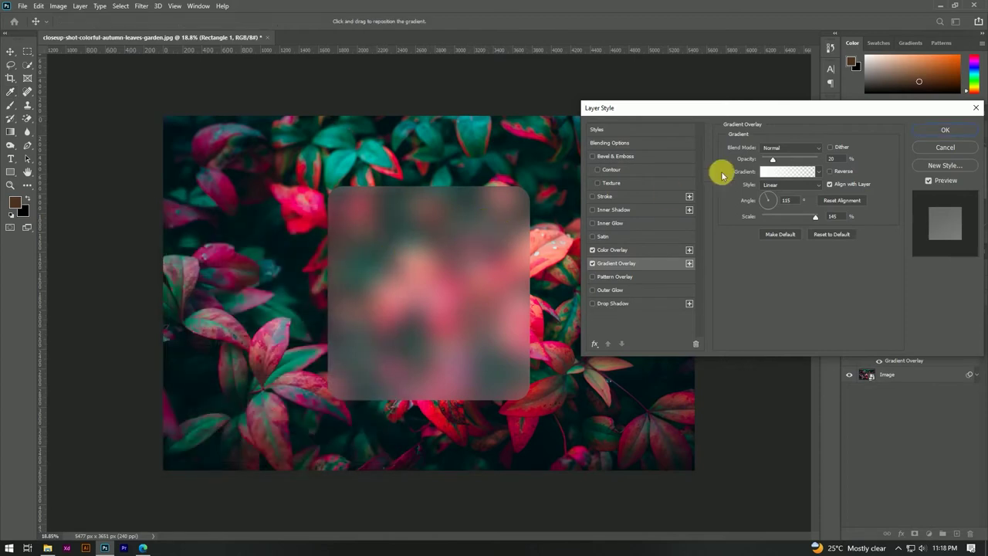
Set the gradient overlay to 20% opacity, 115° angle and 150% scale.
{"action": "left_click", "coordinate": [842, 162]}
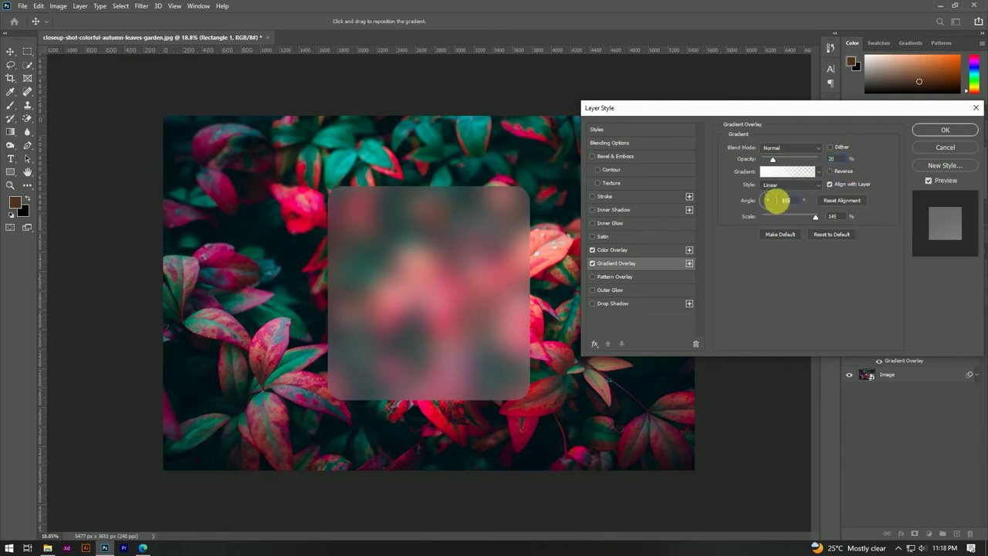
{"action": "left_click", "coordinate": [798, 203]}
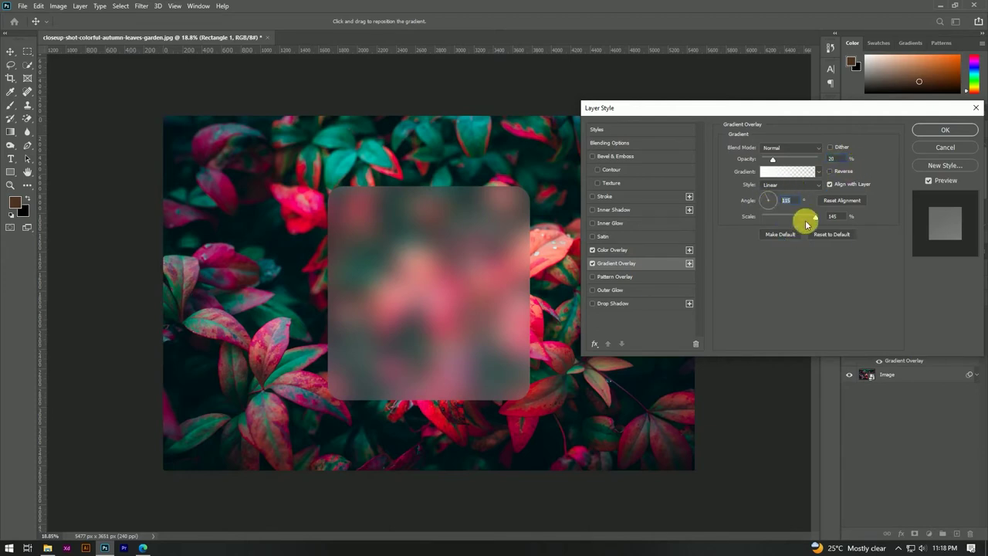
{"action": "left_click", "coordinate": [843, 220]}
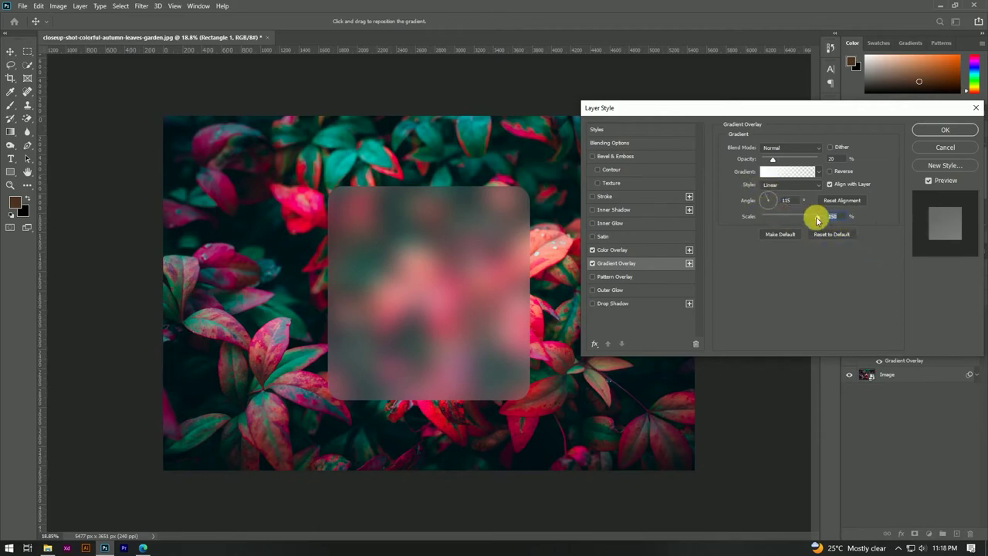
{"action": "left_click", "coordinate": [596, 196]}
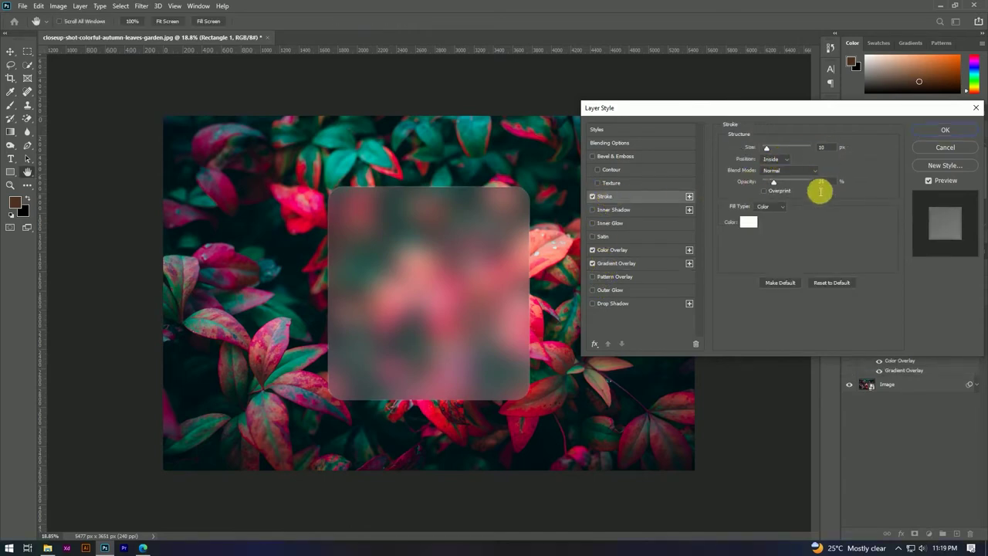
Make the card's stroke 12 px, white, Inside position, at 25% opacity.
{"action": "left_click", "coordinate": [781, 161]}
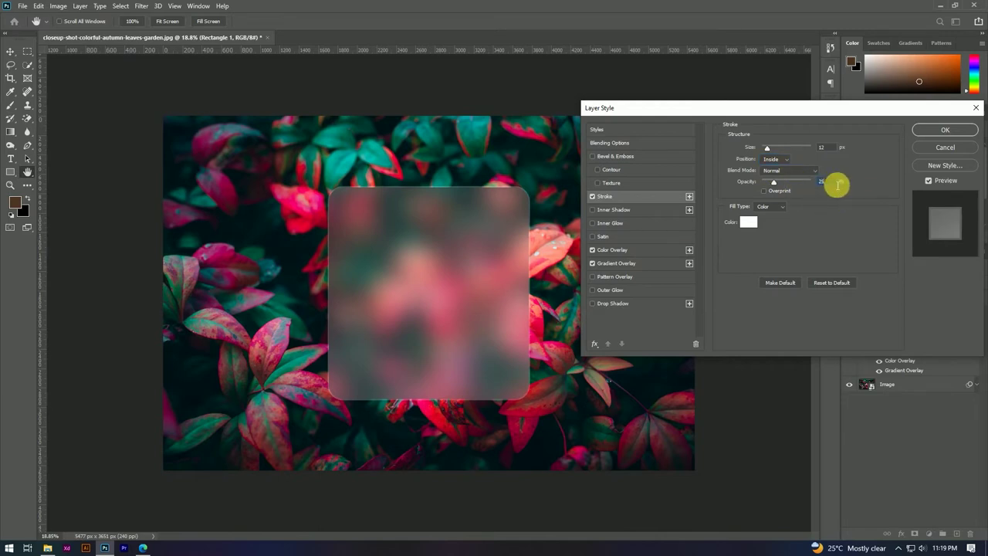
{"action": "left_click", "coordinate": [747, 221]}
{"action": "left_click", "coordinate": [853, 274]}
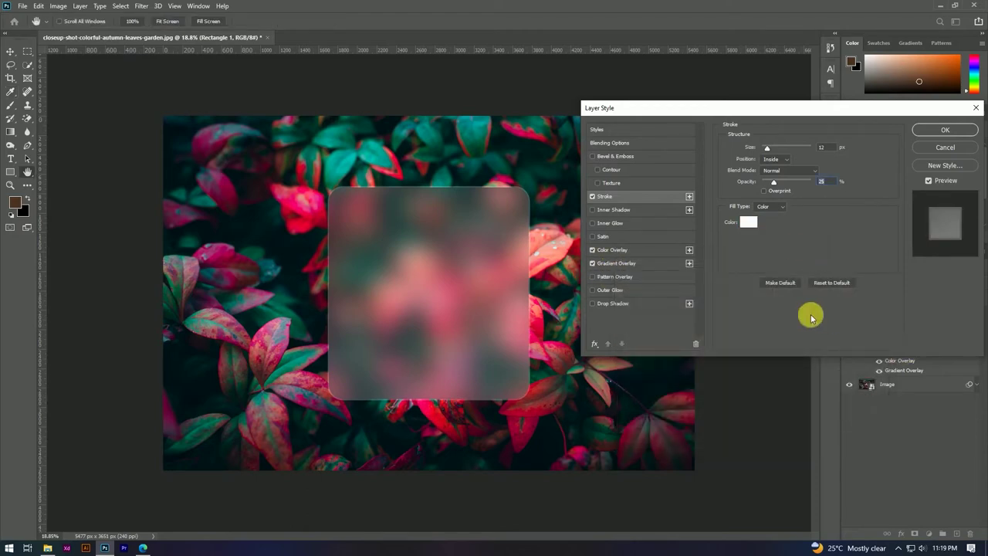
Add a Drop Shadow with 70% opacity, 5 px distance, 250 px size, and apply the style.
{"action": "left_click", "coordinate": [592, 304]}
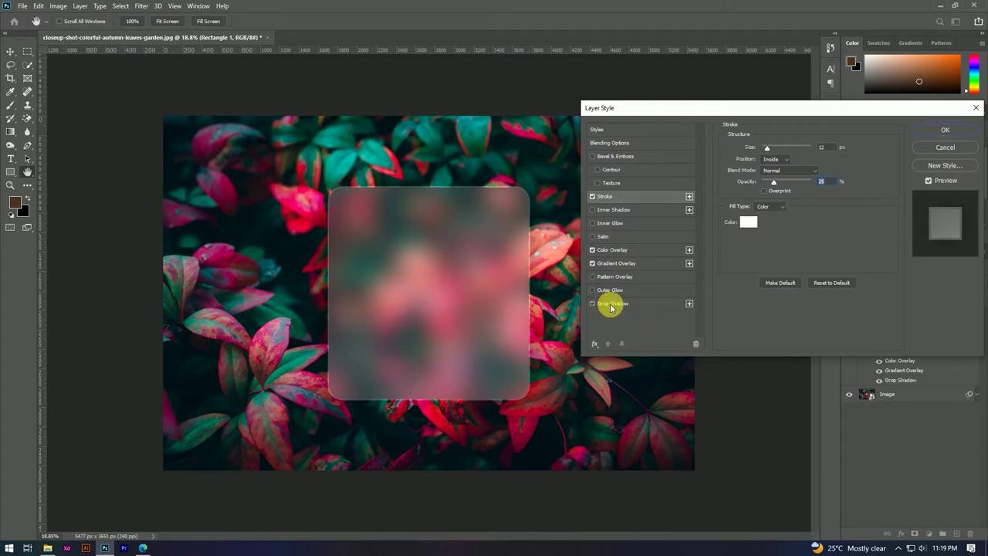
{"action": "left_click", "coordinate": [610, 306]}
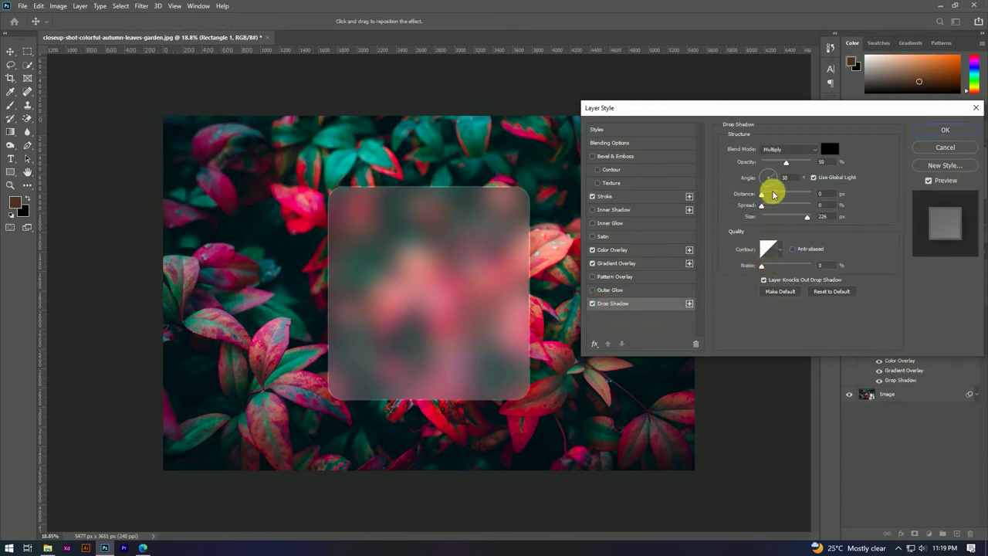
{"action": "left_click", "coordinate": [817, 163]}
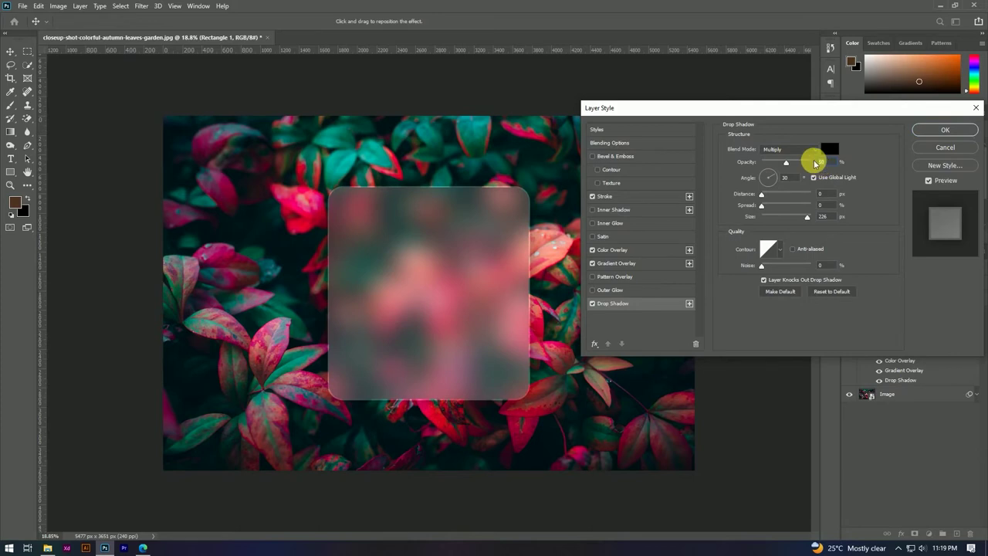
{"action": "type", "text": "70"}
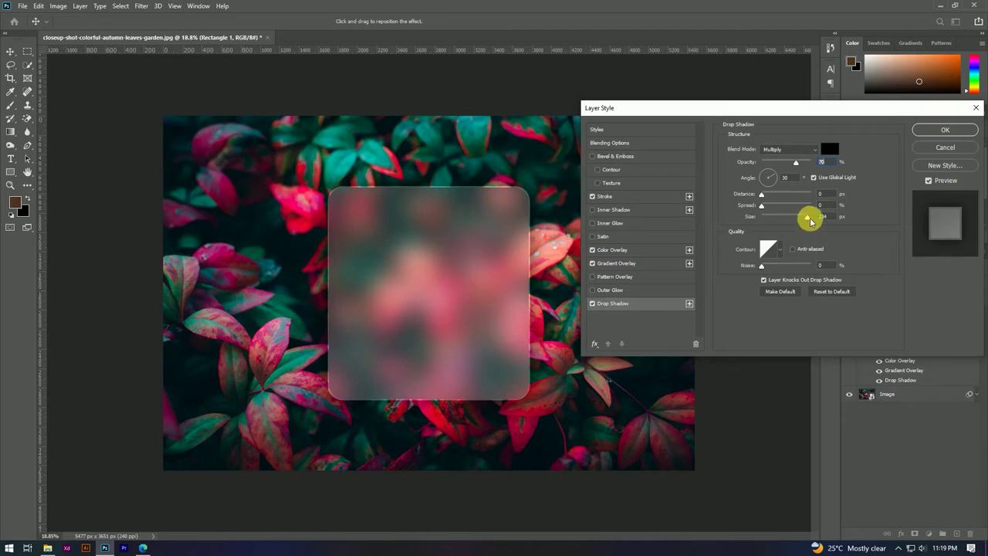
{"action": "left_click_drag", "start_coordinate": [814, 221], "coordinate": [829, 217]}
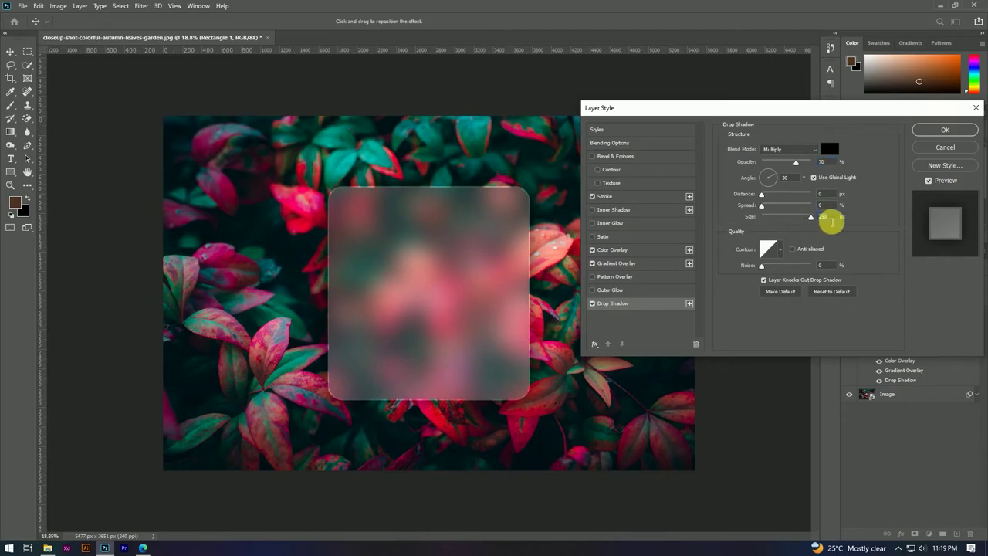
{"action": "left_click", "coordinate": [819, 193]}
{"action": "type", "text": "5"}
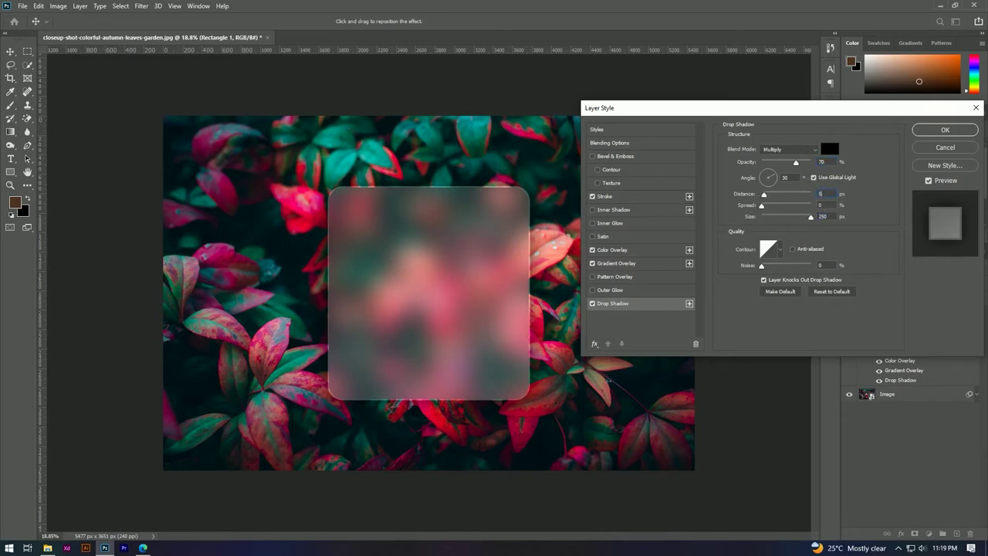
{"action": "key", "text": "Tab"}
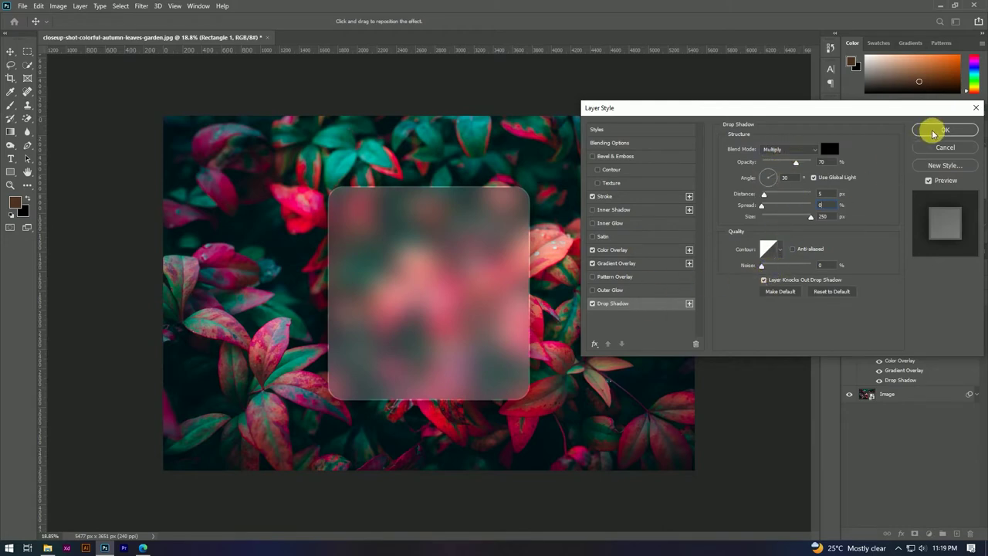
{"action": "left_click", "coordinate": [932, 131]}
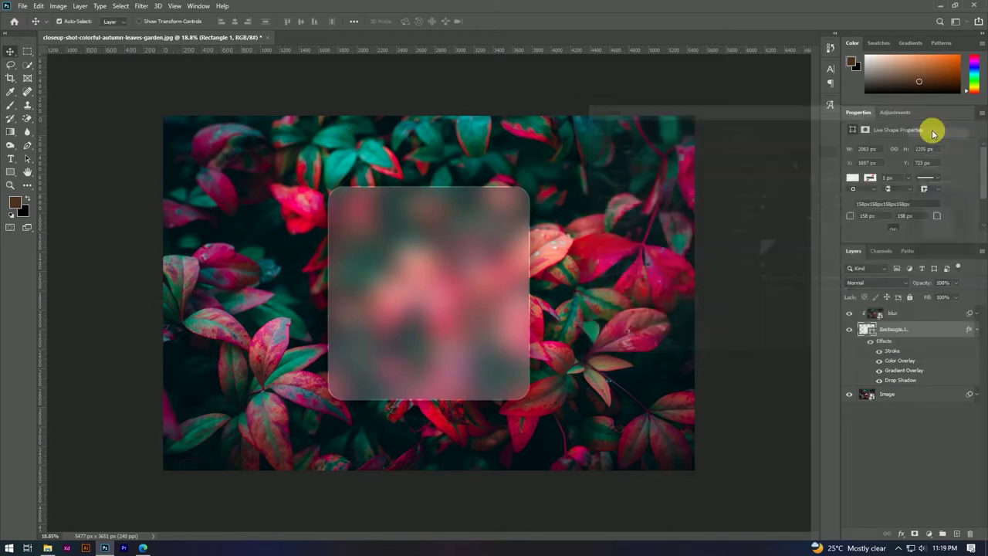
Select the blur and Rectangle 1 layers and group them as 'blur card'.
{"action": "left_click", "coordinate": [976, 328]}
{"action": "scroll", "coordinate": [514, 260], "scroll_direction": "down", "scroll_amount": 1}
{"action": "scroll", "coordinate": [513, 260], "scroll_direction": "down", "scroll_amount": 1}
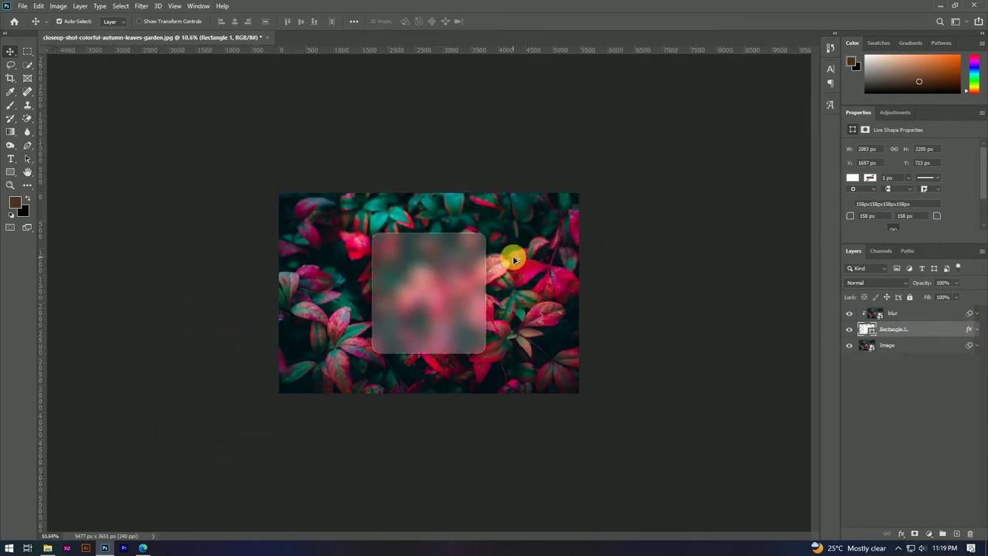
{"action": "scroll", "coordinate": [513, 260], "scroll_direction": "up", "scroll_amount": 1}
{"action": "scroll", "coordinate": [514, 261], "scroll_direction": "up", "scroll_amount": 2}
{"action": "scroll", "coordinate": [513, 260], "scroll_direction": "down", "scroll_amount": 1}
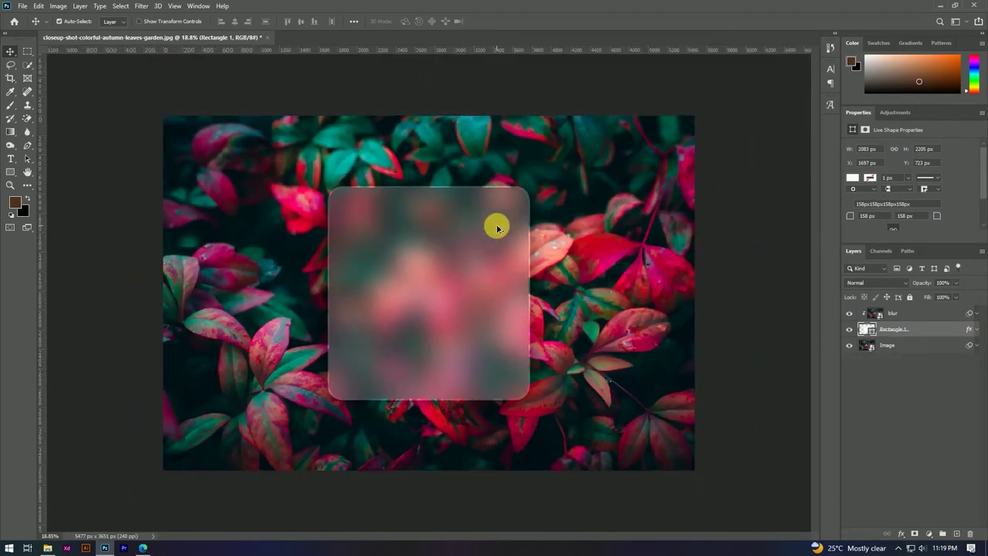
{"action": "scroll", "coordinate": [498, 227], "scroll_direction": "up", "scroll_amount": 1}
{"action": "left_click", "coordinate": [910, 314]}
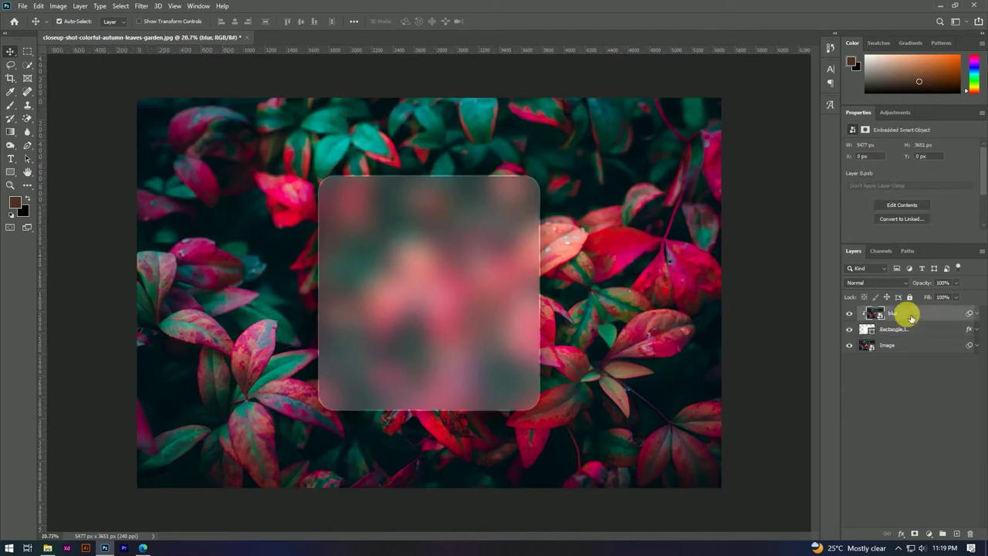
{"action": "left_click", "coordinate": [915, 330]}
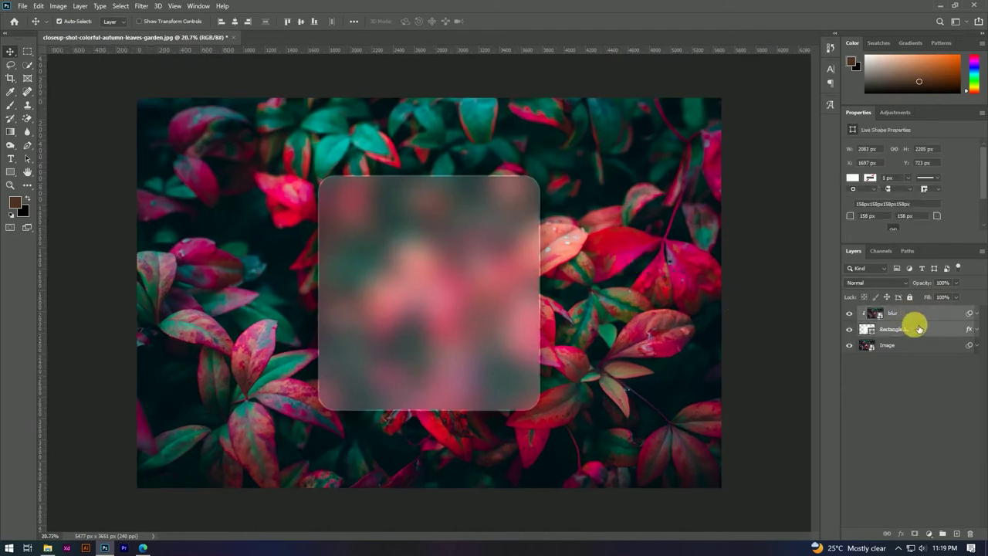
{"action": "right_click", "coordinate": [914, 326]}
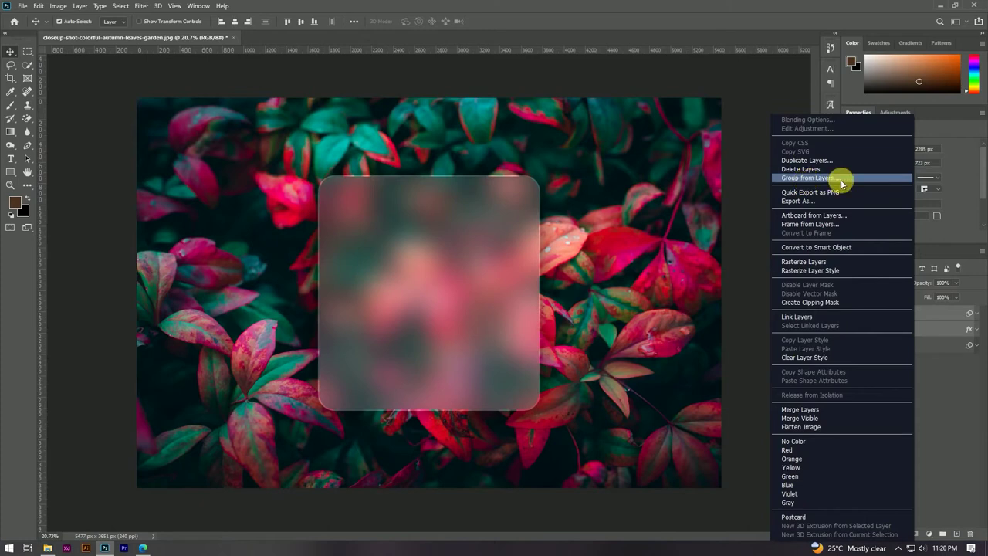
{"action": "left_click", "coordinate": [812, 178]}
{"action": "type", "text": "blur card"}
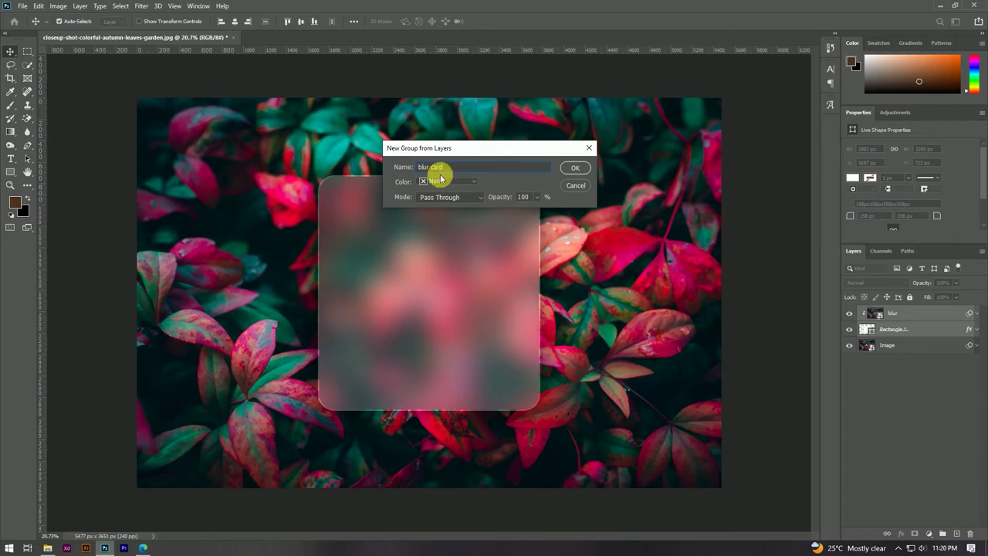
{"action": "left_click", "coordinate": [575, 167]}
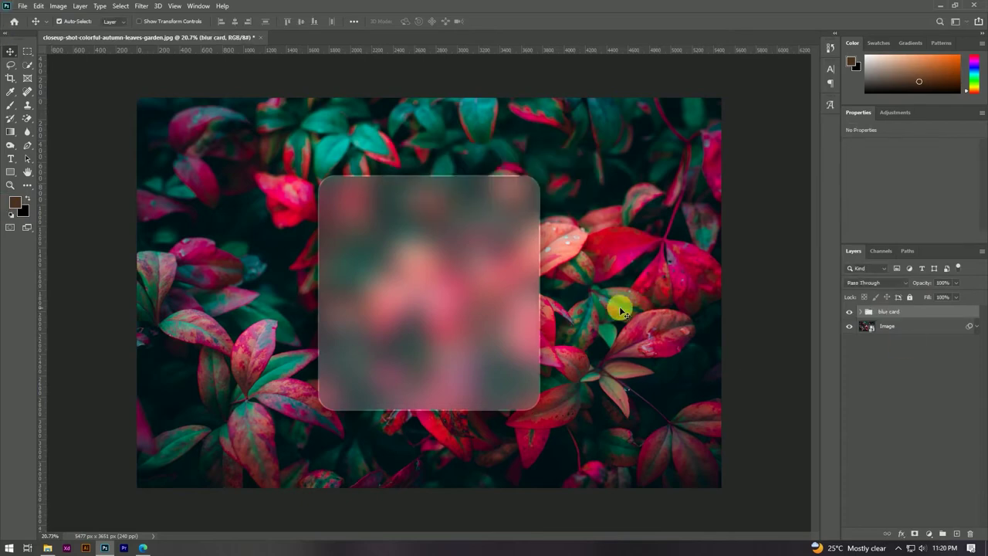
Create a new empty layer and drag it below the Image layer to the bottom.
{"action": "scroll", "coordinate": [620, 311], "scroll_direction": "down", "scroll_amount": 3}
{"action": "scroll", "coordinate": [558, 308], "scroll_direction": "up", "scroll_amount": 2}
{"action": "scroll", "coordinate": [652, 290], "scroll_direction": "up", "scroll_amount": 2}
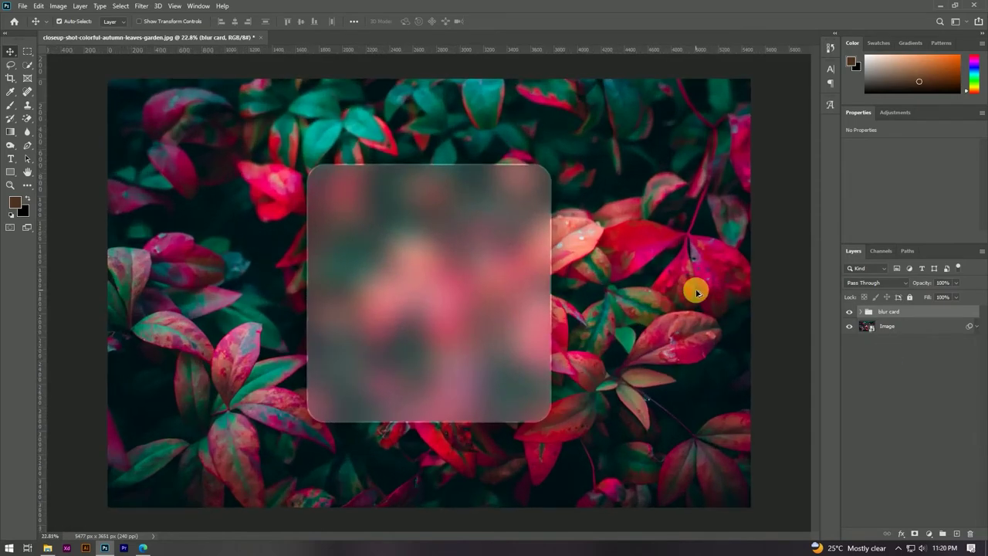
{"action": "scroll", "coordinate": [692, 286], "scroll_direction": "up", "scroll_amount": 1}
{"action": "key", "text": "ctrl+0"}
{"action": "left_click", "coordinate": [917, 377]}
{"action": "left_click", "coordinate": [932, 312]}
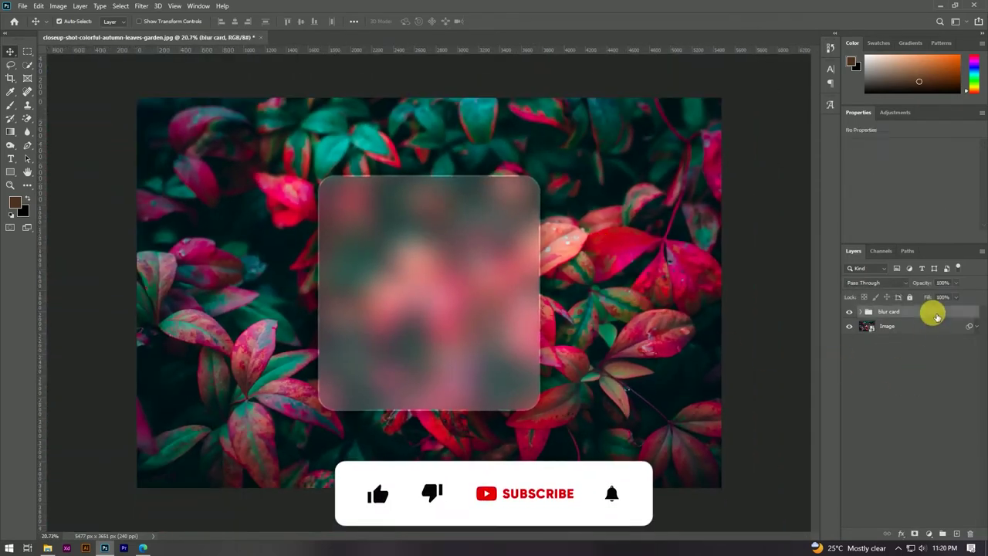
{"action": "left_click", "coordinate": [945, 363]}
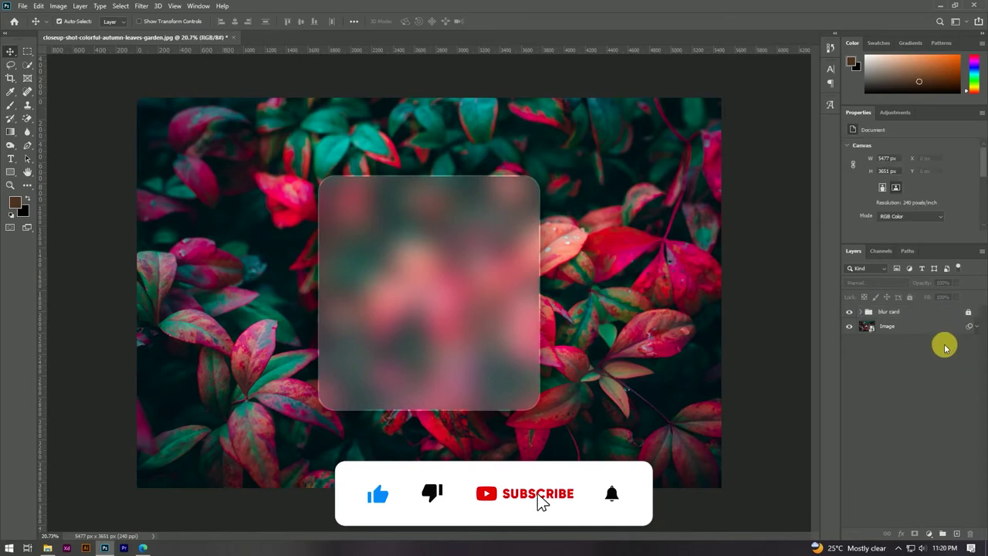
{"action": "left_click", "coordinate": [956, 534]}
{"action": "left_click_drag", "start_coordinate": [909, 344], "coordinate": [912, 354]}
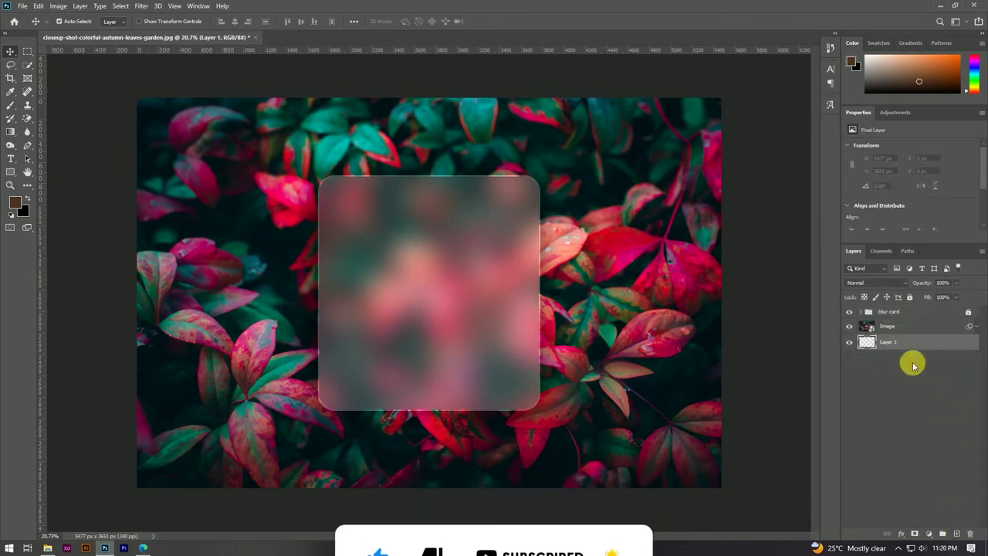
Convert the new layer into a black Background layer with Background from Layer.
{"action": "left_click", "coordinate": [80, 7]}
{"action": "mouse_move", "coordinate": [86, 17]}
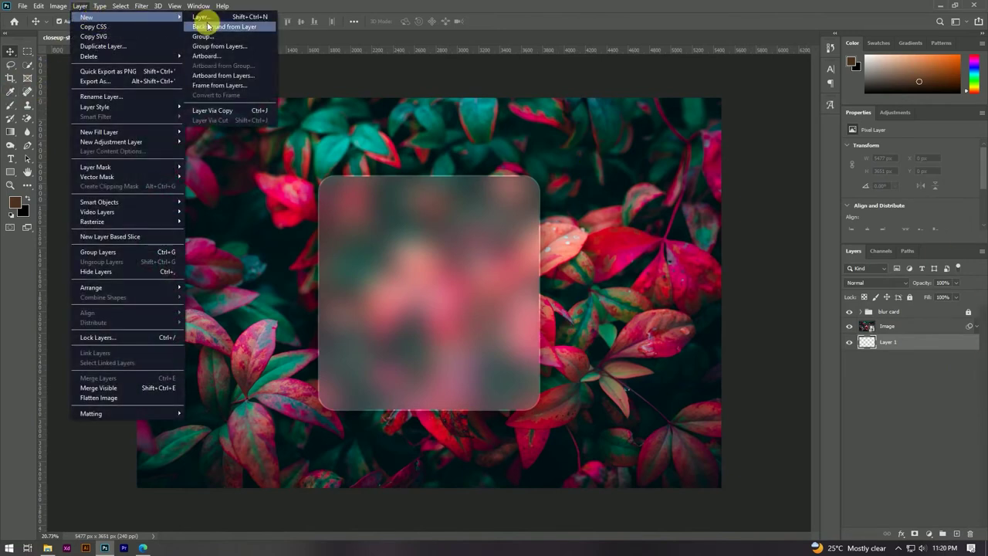
{"action": "left_click", "coordinate": [214, 28]}
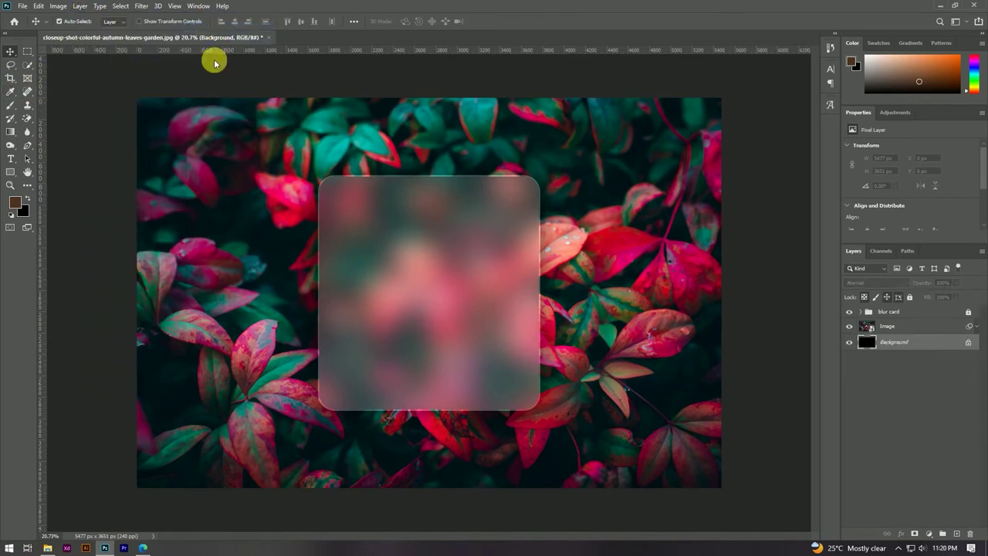
{"action": "left_click", "coordinate": [886, 379]}
{"action": "scroll", "coordinate": [480, 275], "scroll_direction": "down", "scroll_amount": 1}
{"action": "scroll", "coordinate": [480, 276], "scroll_direction": "up", "scroll_amount": 1}
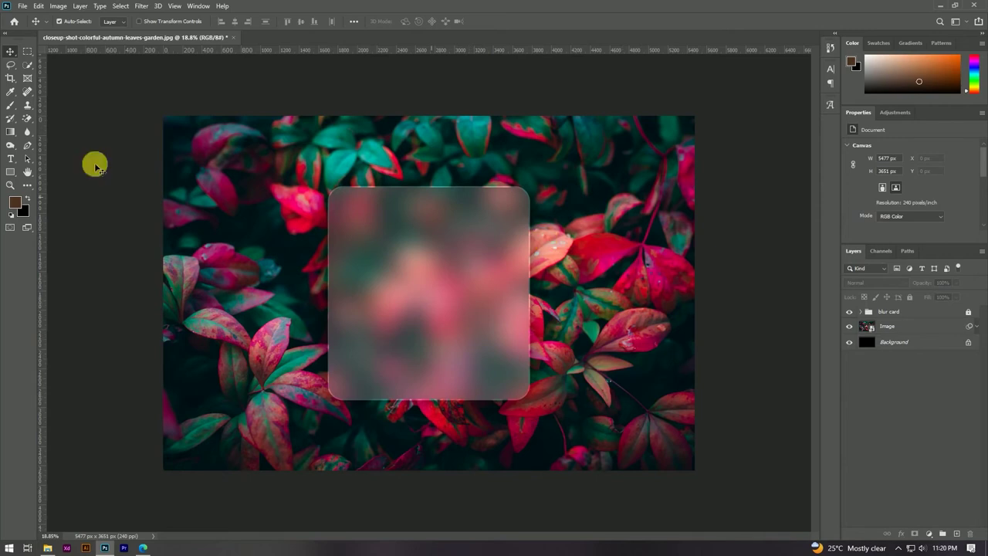
Type a light-coloured 'Welcome Back!' title near the top of the card.
{"action": "left_click", "coordinate": [11, 158]}
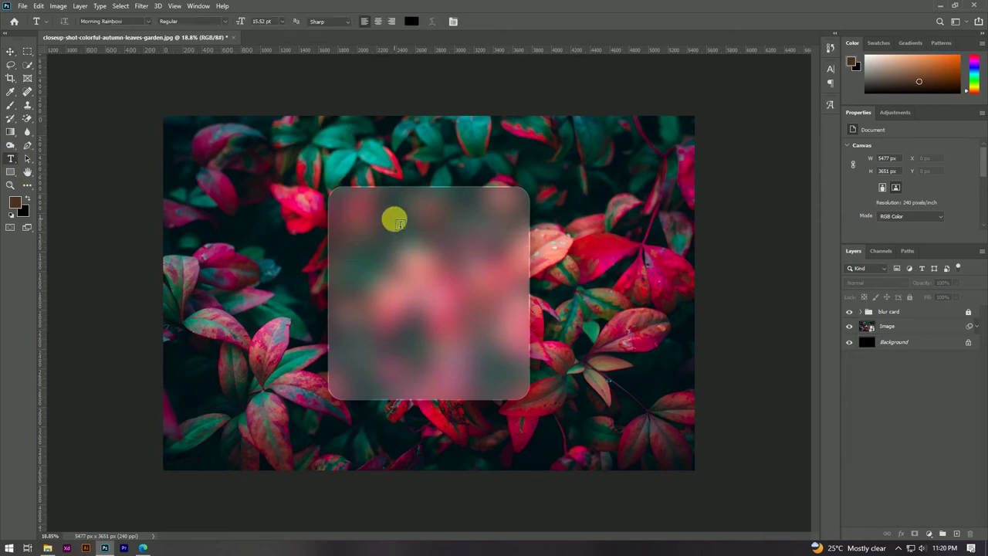
{"action": "left_click", "coordinate": [395, 220]}
{"action": "left_click", "coordinate": [411, 21]}
{"action": "left_click", "coordinate": [622, 282]}
{"action": "left_click", "coordinate": [860, 273]}
{"action": "type", "text": "Welcome Back!"}
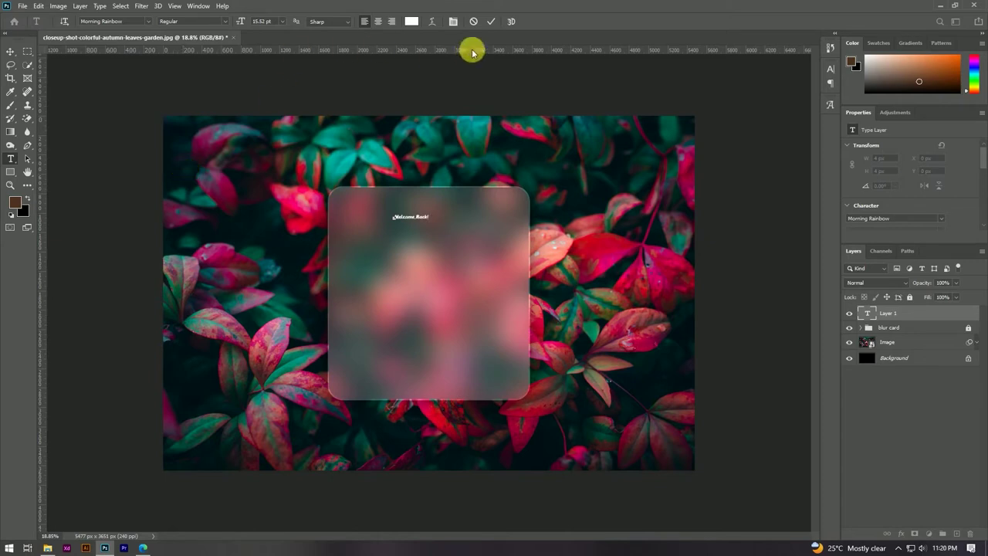
{"action": "left_click", "coordinate": [491, 21]}
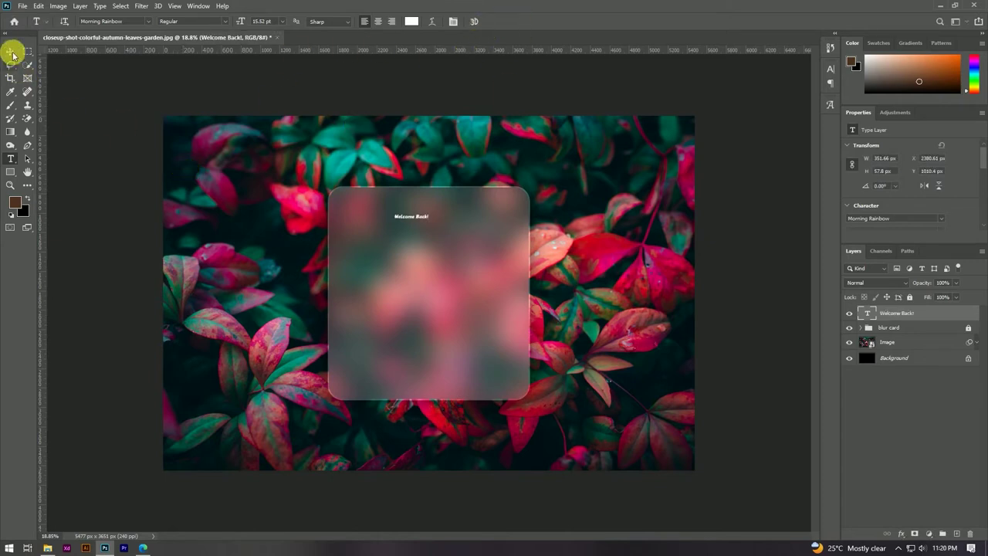
Scale the title up much larger and centre it horizontally against the Background.
{"action": "left_click", "coordinate": [11, 51]}
{"action": "left_click", "coordinate": [958, 341]}
{"action": "left_click", "coordinate": [951, 376]}
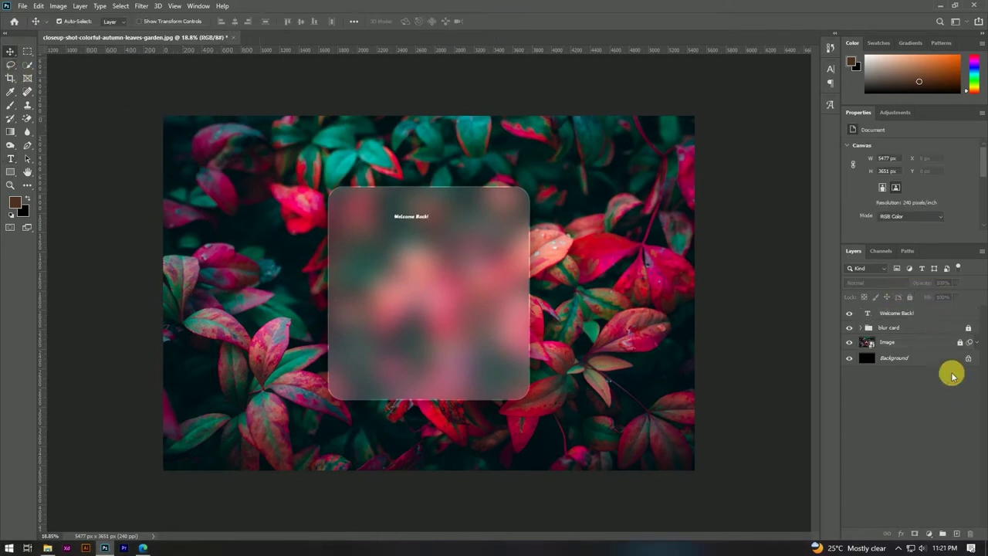
{"action": "left_click", "coordinate": [412, 216]}
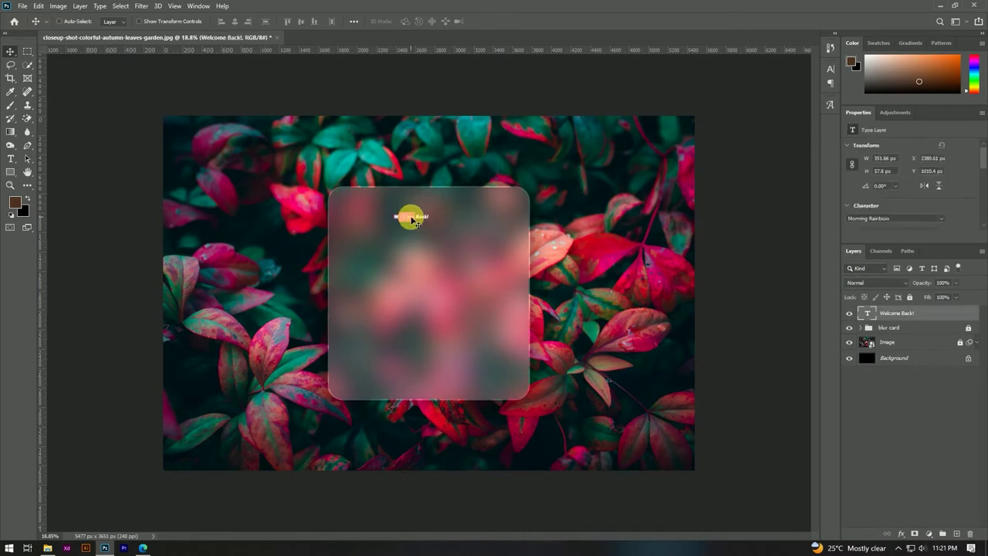
{"action": "key", "text": "ctrl+t"}
{"action": "left_click_drag", "start_coordinate": [429, 221], "coordinate": [468, 234]}
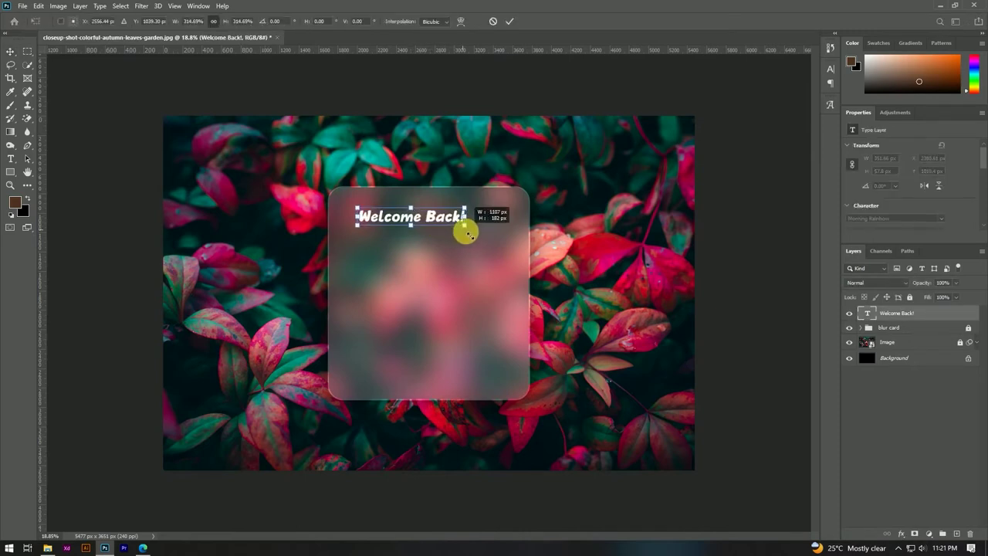
{"action": "left_click", "coordinate": [509, 21]}
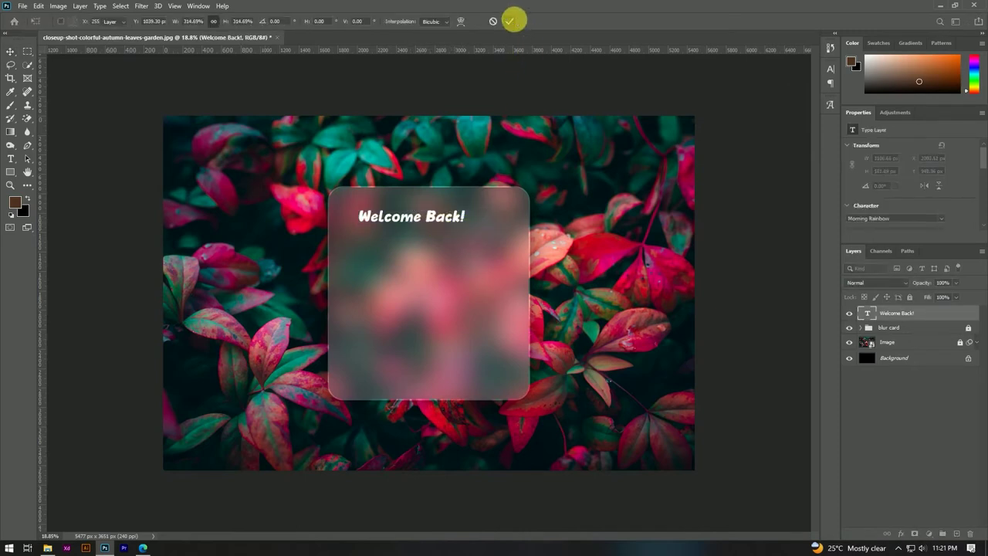
{"action": "left_click", "coordinate": [920, 357], "text": "ctrl"}
{"action": "left_click", "coordinate": [234, 21]}
Change the Welcome Back! title's font to Poppins.
{"action": "scroll", "coordinate": [452, 219], "scroll_direction": "up", "scroll_amount": 5}
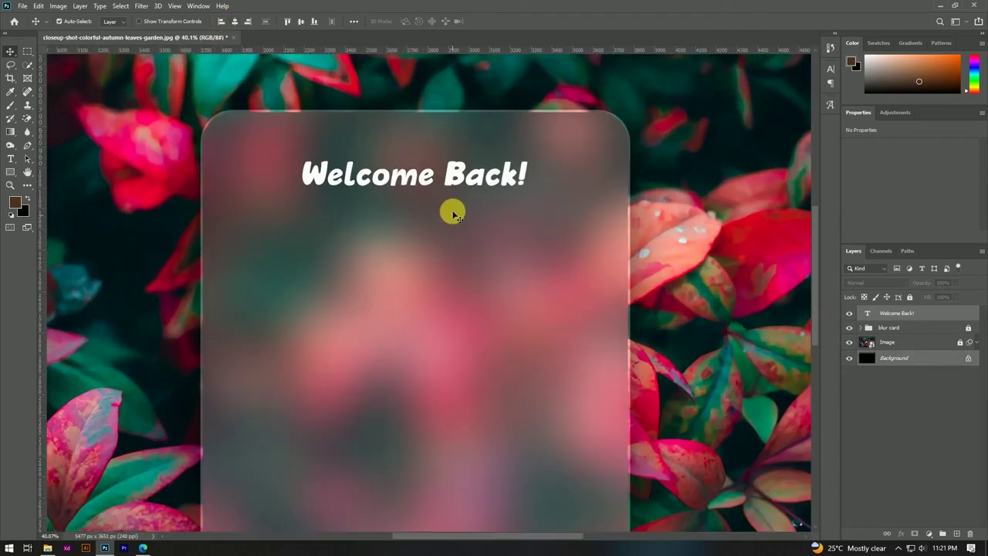
{"action": "scroll", "coordinate": [452, 215], "scroll_direction": "down", "scroll_amount": 2}
{"action": "left_click", "coordinate": [896, 312]}
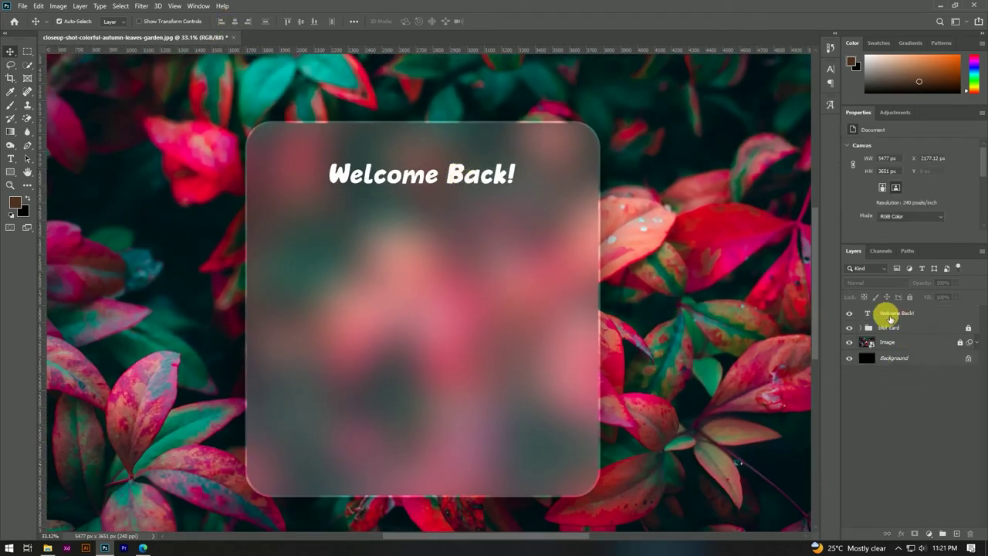
{"action": "double_click", "coordinate": [867, 313]}
{"action": "left_click", "coordinate": [130, 23]}
{"action": "type", "text": "pool"}
{"action": "key", "text": "BackSpace"}
{"action": "type", "text": "ppins"}
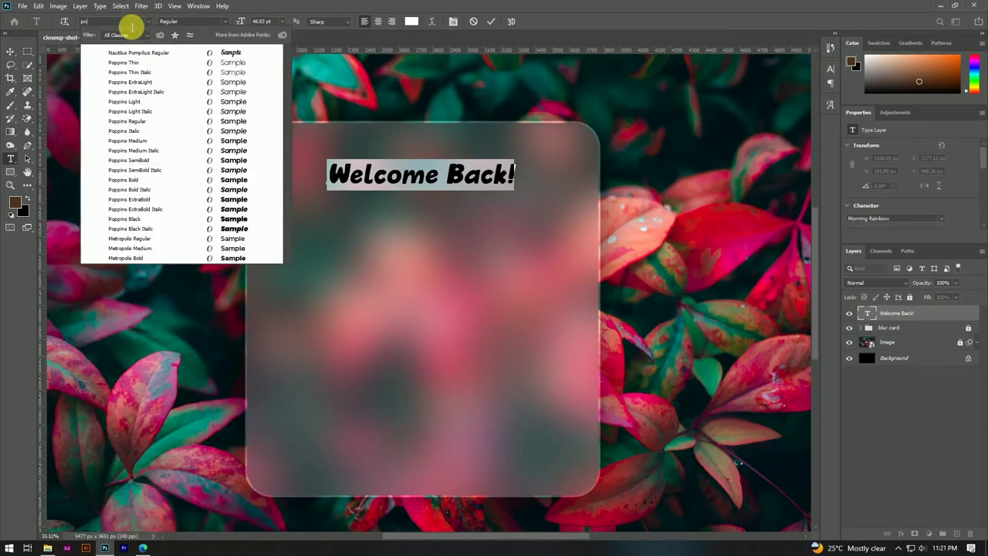
{"action": "left_click", "coordinate": [223, 141]}
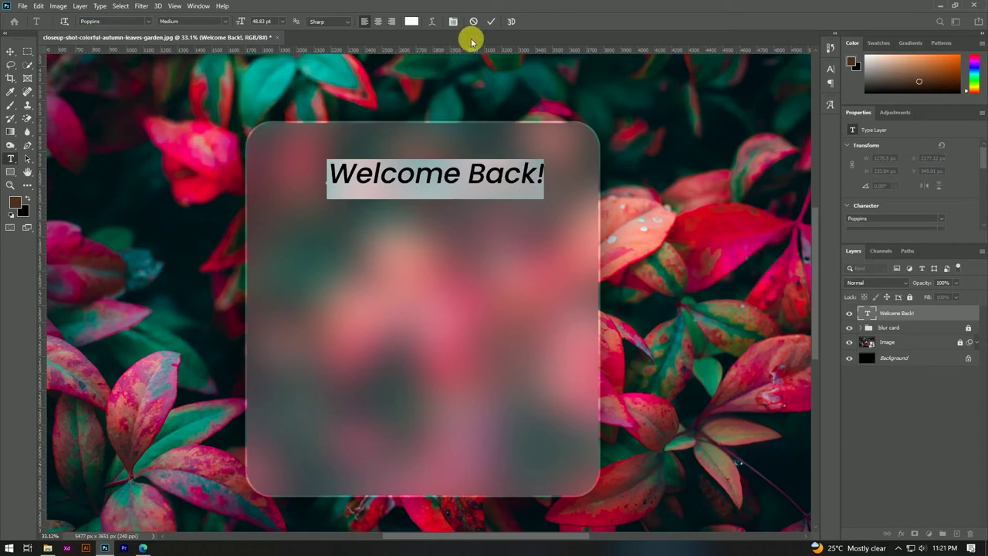
{"action": "left_click", "coordinate": [491, 21]}
{"action": "key", "text": "v"}
Remove the faux italic styling from the title in the Character panel.
{"action": "scroll", "coordinate": [467, 191], "scroll_direction": "down", "scroll_amount": 2}
{"action": "scroll", "coordinate": [479, 199], "scroll_direction": "up", "scroll_amount": 1}
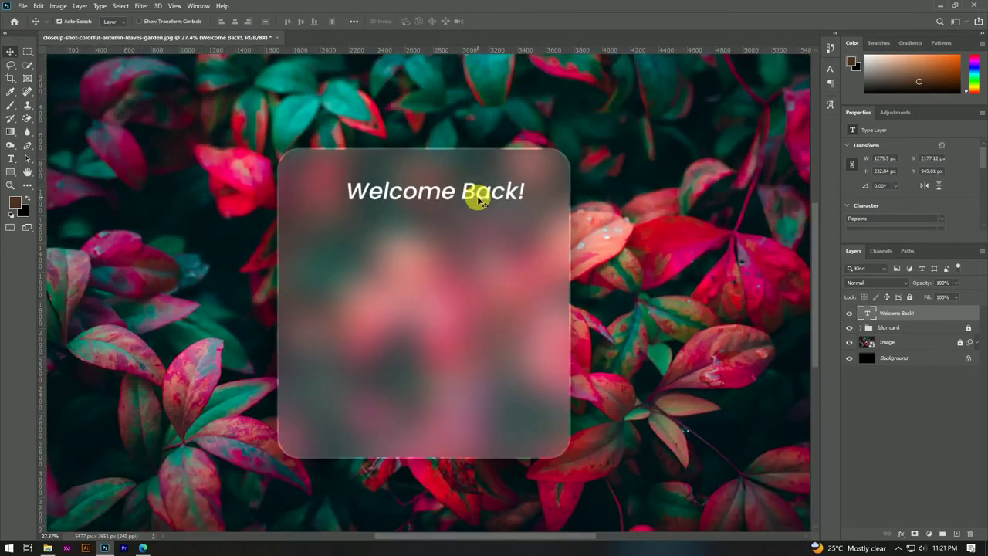
{"action": "double_click", "coordinate": [478, 199]}
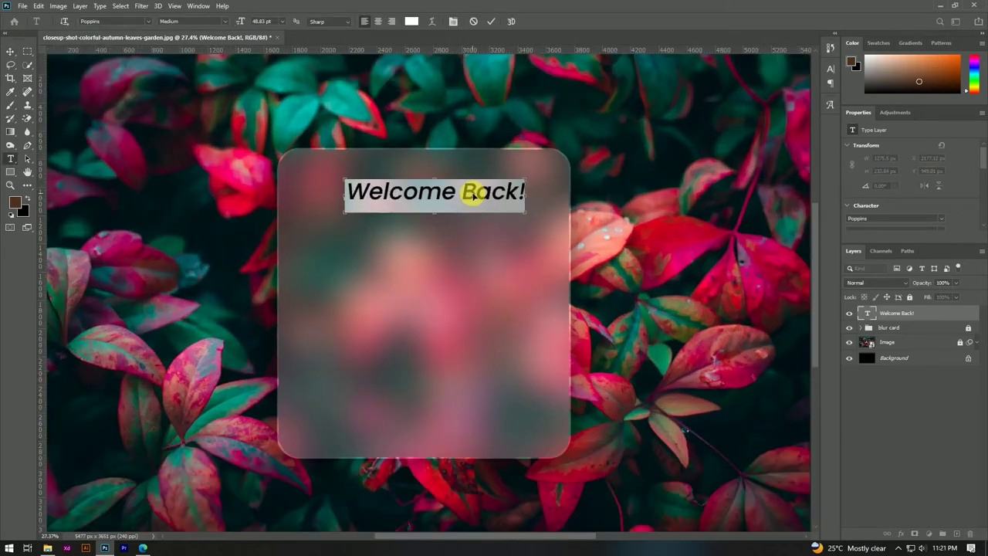
{"action": "key", "text": "ctrl+t"}
{"action": "left_click", "coordinate": [731, 151]}
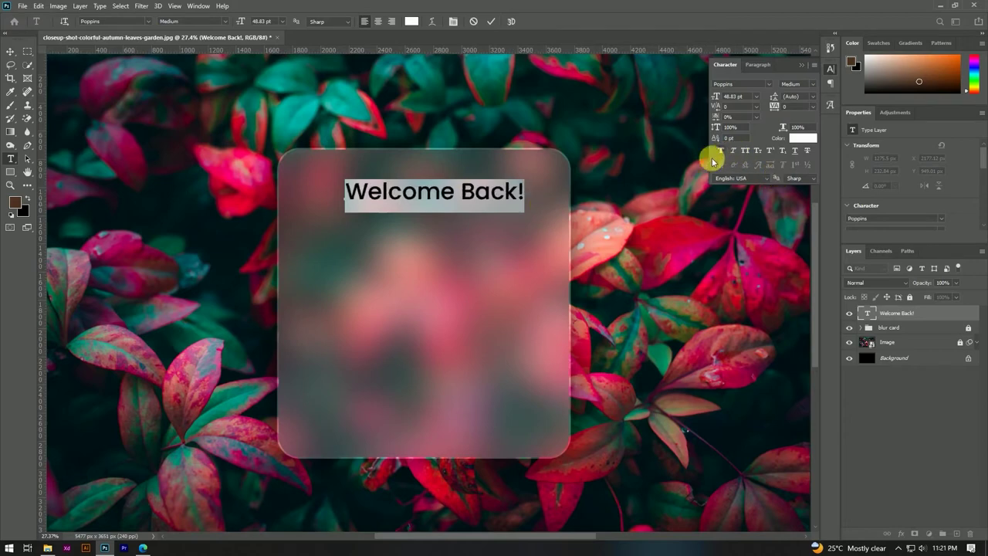
{"action": "left_click", "coordinate": [490, 20]}
{"action": "key", "text": "v"}
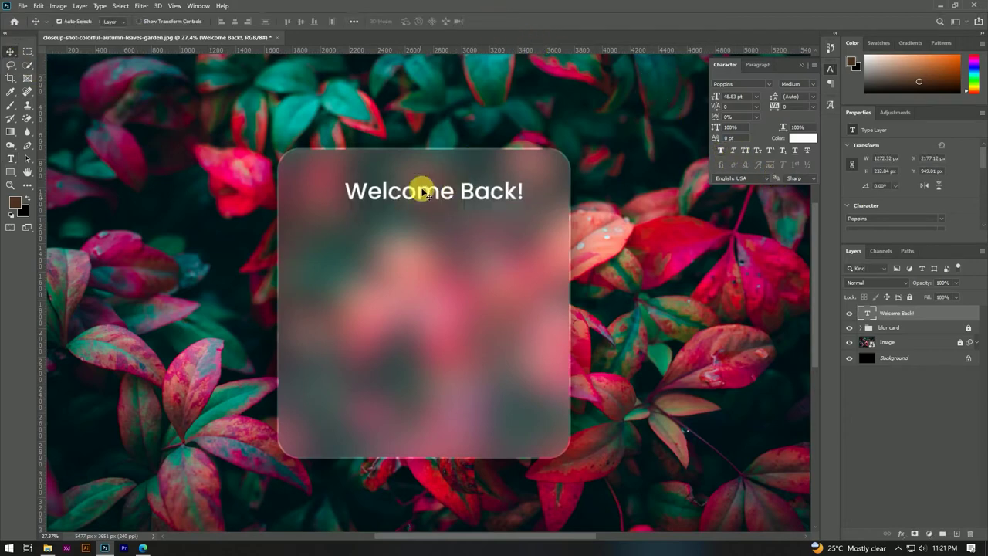
Set the title's font weight to Poppins SemiBold.
{"action": "double_click", "coordinate": [436, 191]}
{"action": "left_click", "coordinate": [225, 22]}
{"action": "left_click", "coordinate": [217, 110]}
{"action": "left_click", "coordinate": [491, 21]}
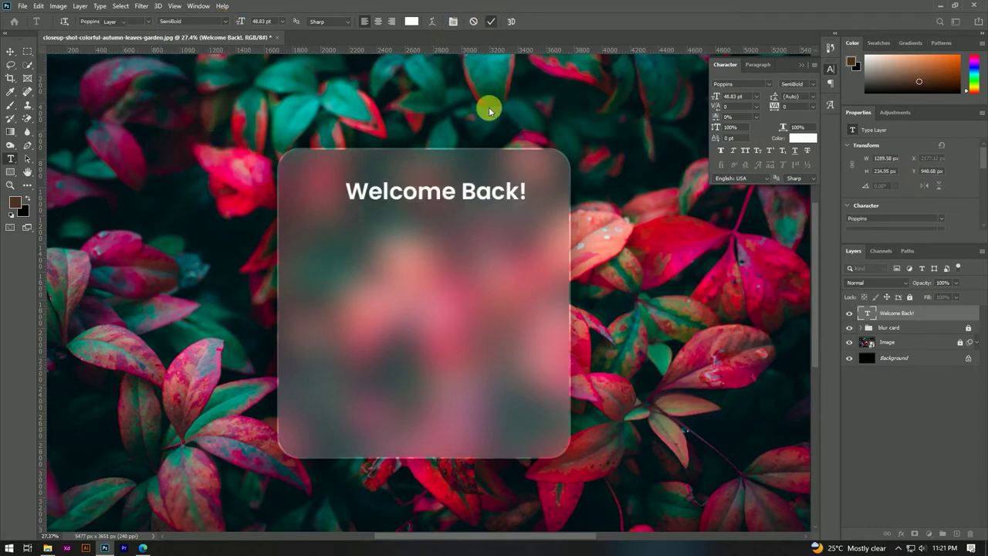
{"action": "key", "text": "v"}
Resize the title to about 40.98 pt and centre it near the card's top.
{"action": "mouse_move", "coordinate": [469, 192]}
{"action": "left_mouse_down"}
{"action": "mouse_move", "coordinate": [457, 185]}
{"action": "mouse_move", "coordinate": [497, 198]}
{"action": "left_mouse_up"}
{"action": "key", "text": "ctrl+t"}
{"action": "left_click", "coordinate": [509, 21]}
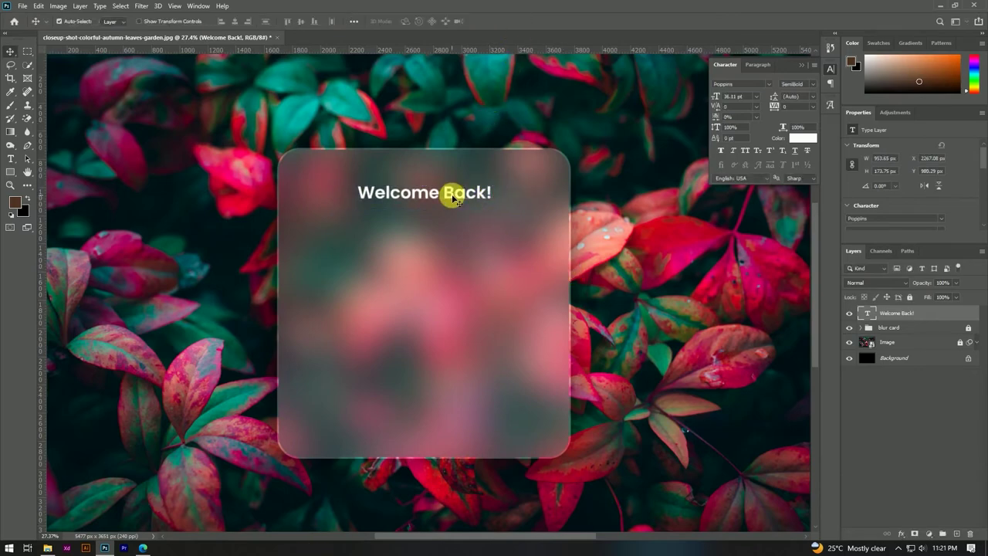
{"action": "scroll", "coordinate": [454, 199], "scroll_direction": "down", "scroll_amount": 3}
{"action": "scroll", "coordinate": [454, 197], "scroll_direction": "up", "scroll_amount": 4}
{"action": "left_click_drag", "start_coordinate": [456, 193], "coordinate": [456, 194]}
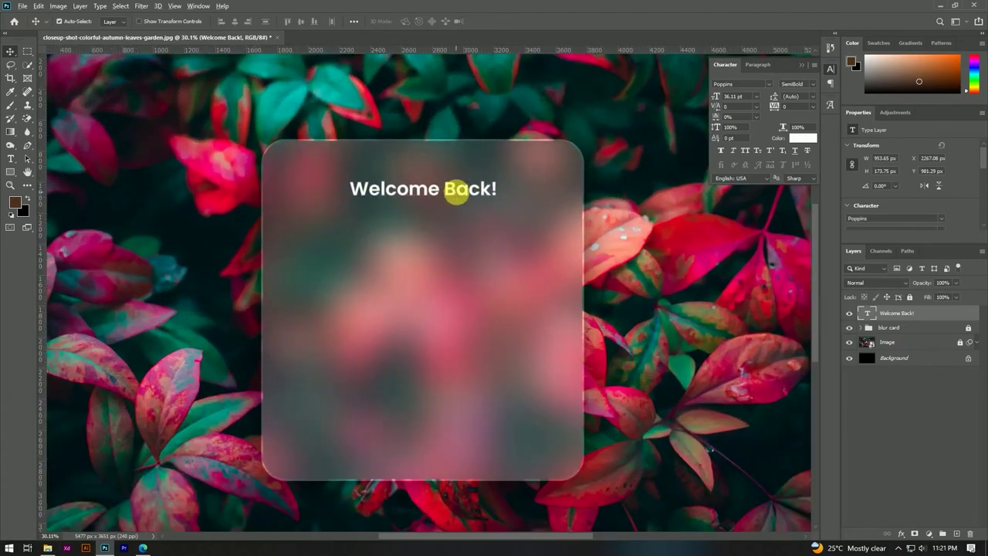
{"action": "scroll", "coordinate": [455, 194], "scroll_direction": "down", "scroll_amount": 2}
{"action": "scroll", "coordinate": [458, 197], "scroll_direction": "up", "scroll_amount": 1}
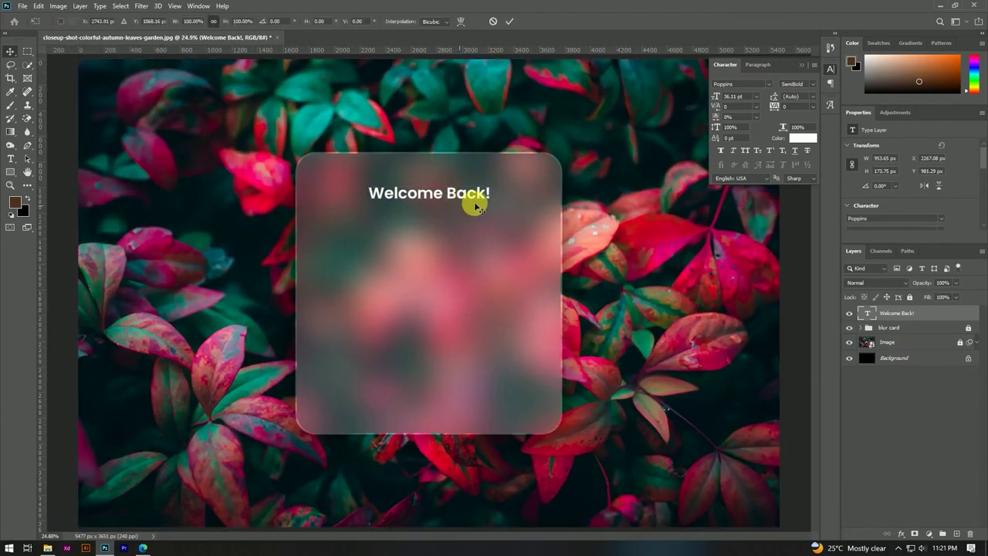
{"action": "key", "text": "ctrl+t"}
{"action": "mouse_move", "coordinate": [489, 192]}
{"action": "left_mouse_down"}
{"action": "mouse_move", "coordinate": [500, 193]}
{"action": "mouse_move", "coordinate": [463, 185]}
{"action": "left_mouse_up"}
{"action": "left_click", "coordinate": [510, 22]}
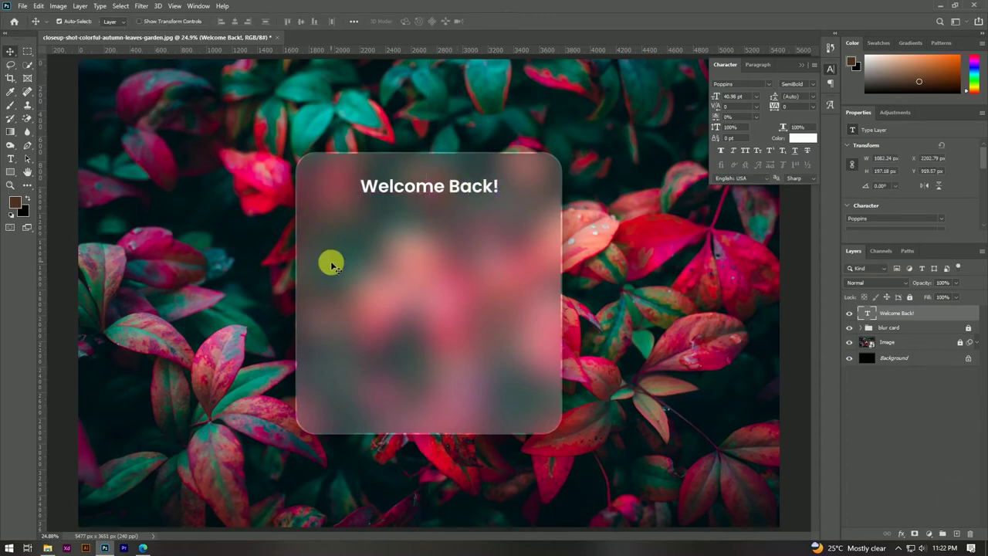
Draw a wide rounded pill-shaped rectangle below the title with no fill.
{"action": "left_click", "coordinate": [10, 173]}
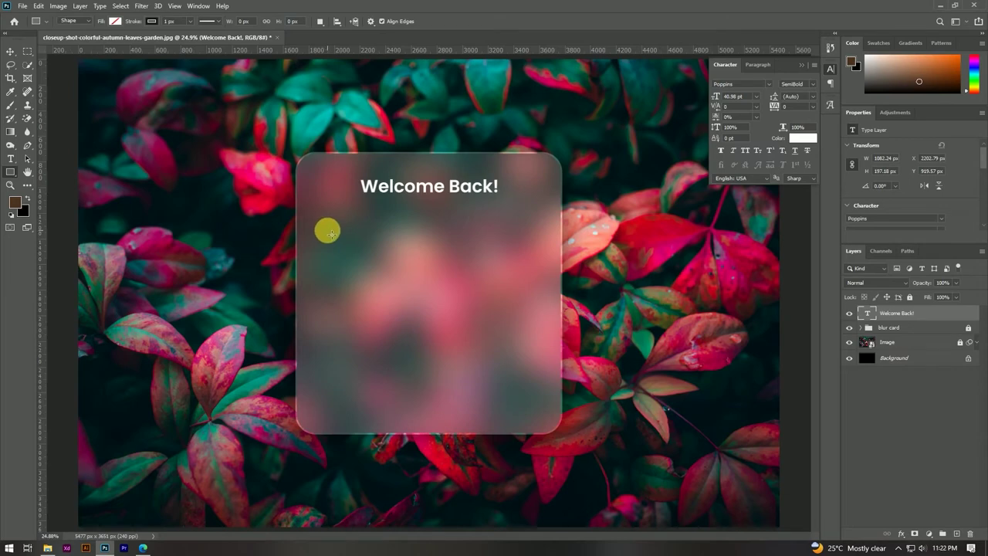
{"action": "left_click_drag", "start_coordinate": [327, 231], "coordinate": [537, 263]}
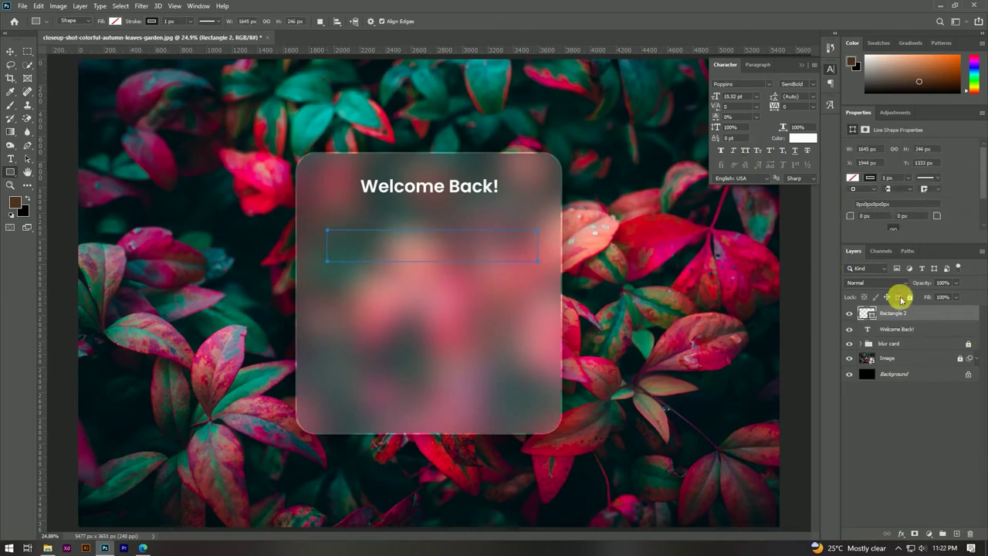
{"action": "left_click_drag", "start_coordinate": [848, 217], "coordinate": [935, 219]}
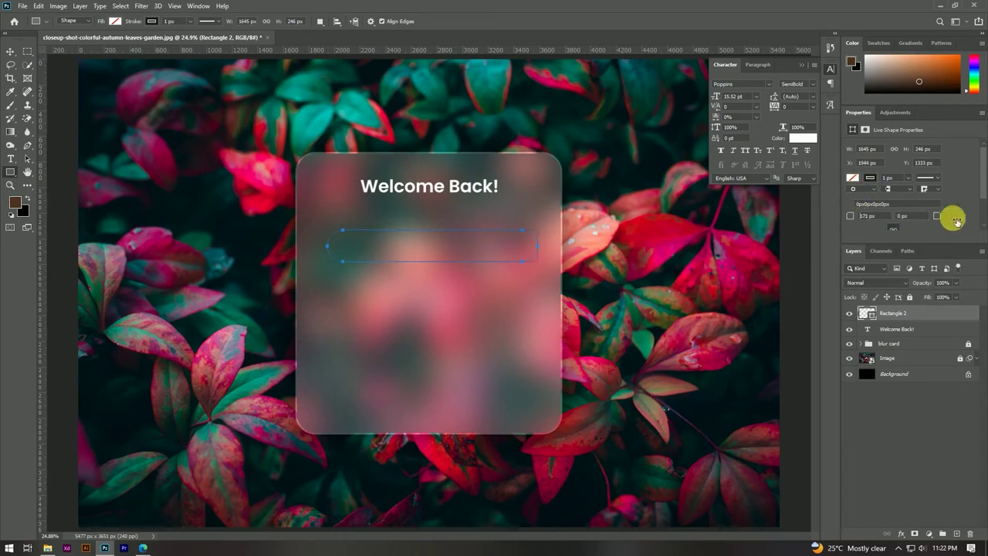
{"action": "left_click", "coordinate": [852, 178]}
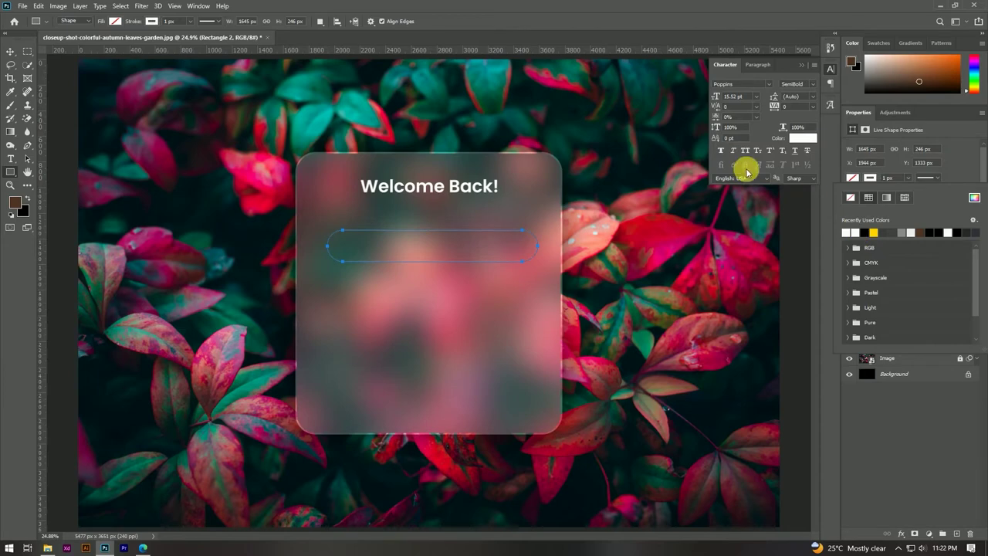
{"action": "left_click", "coordinate": [155, 22]}
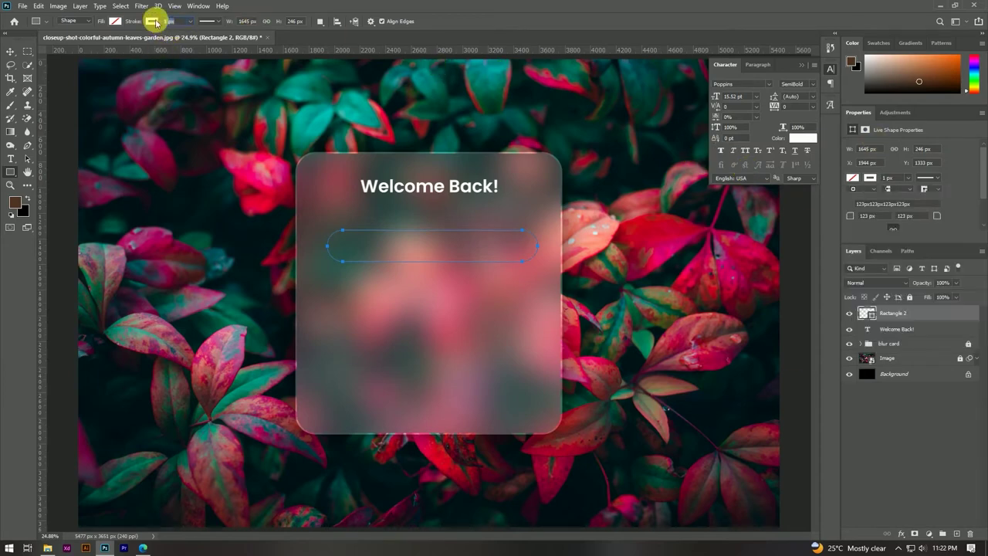
{"action": "type", "text": "3"}
{"action": "left_click", "coordinate": [11, 51]}
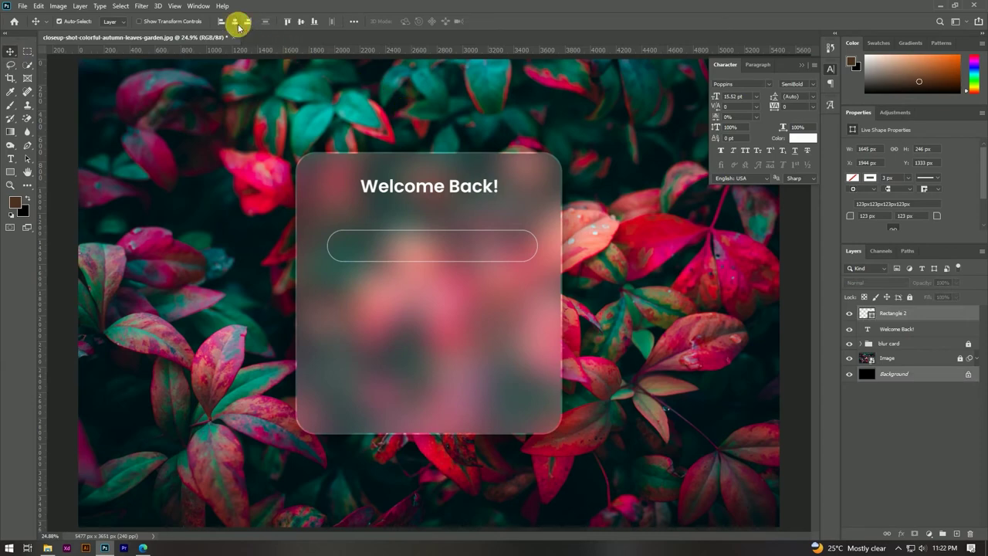
Give Rectangle 2 a 5 px white stroke and 50% layer opacity.
{"action": "left_click", "coordinate": [904, 405]}
{"action": "scroll", "coordinate": [459, 202], "scroll_direction": "down", "scroll_amount": 5}
{"action": "scroll", "coordinate": [459, 165], "scroll_direction": "up", "scroll_amount": 6}
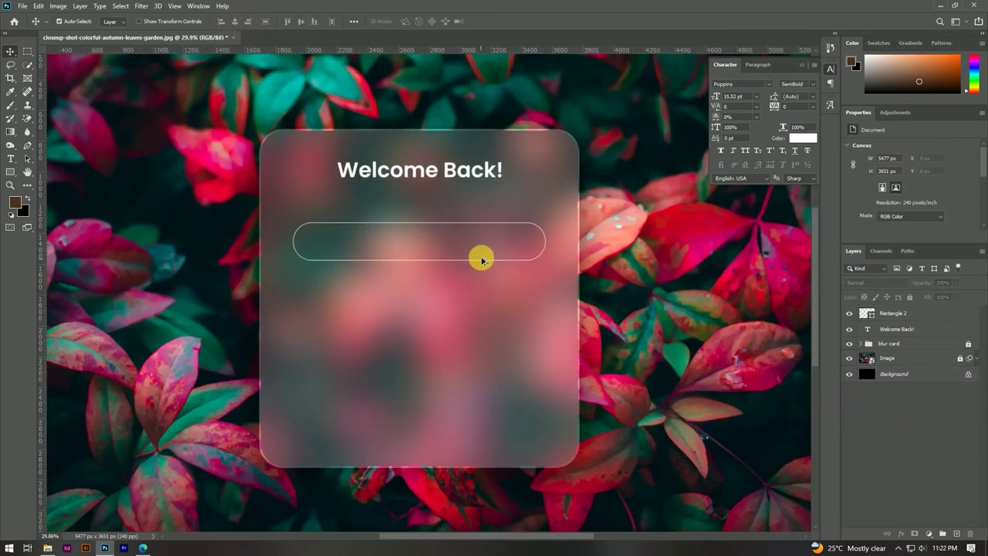
{"action": "left_click", "coordinate": [891, 313]}
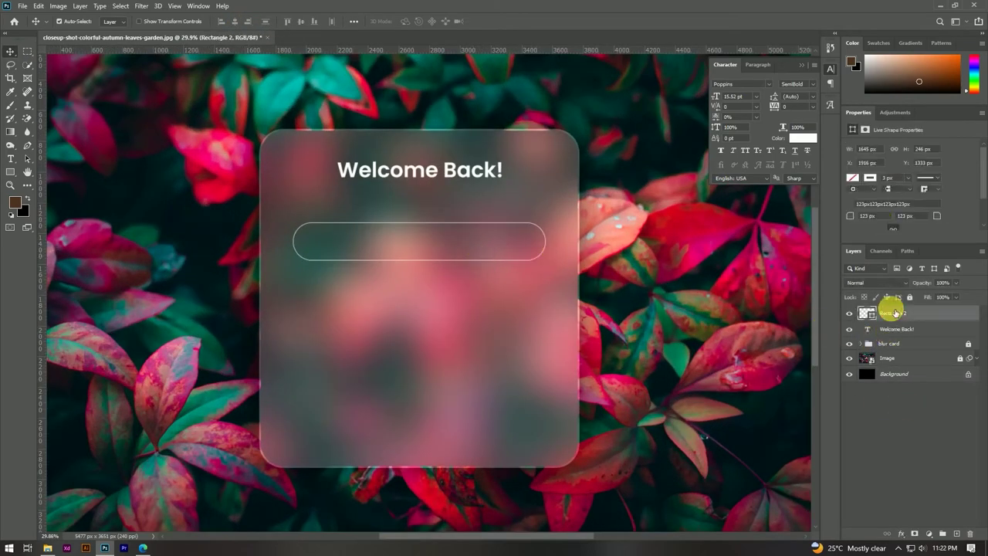
{"action": "left_click", "coordinate": [887, 179]}
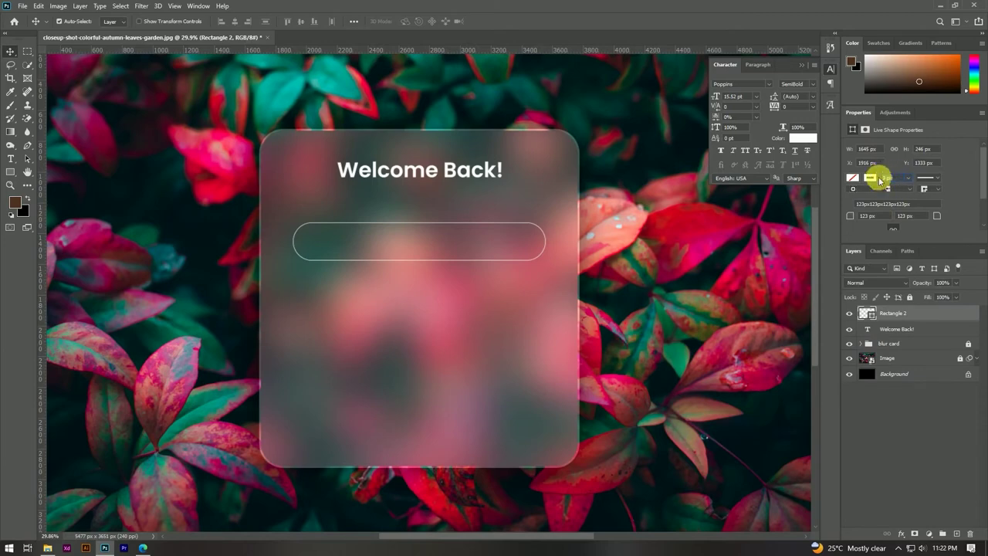
{"action": "type", "text": "5"}
{"action": "key", "text": "Return"}
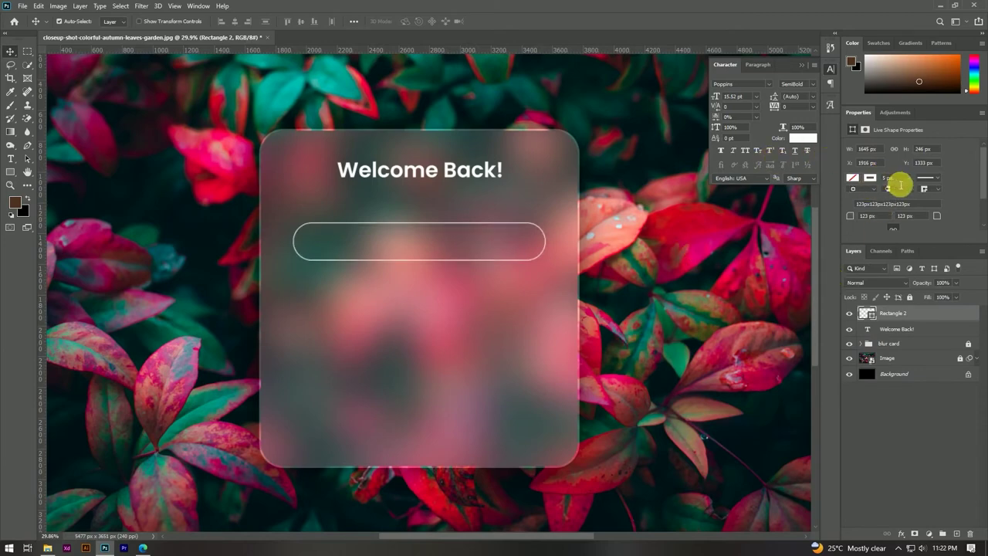
{"action": "type", "text": "50"}
{"action": "left_click_drag", "start_coordinate": [931, 284], "coordinate": [928, 286]}
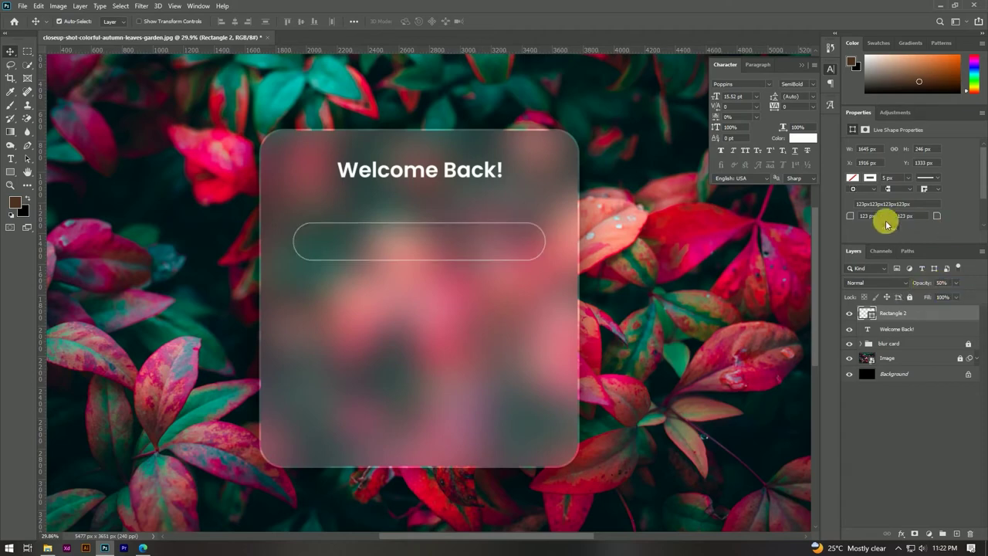
Duplicate Rectangle 2 and move the copy directly beneath the first field.
{"action": "left_click", "coordinate": [904, 434]}
{"action": "left_click", "coordinate": [926, 314]}
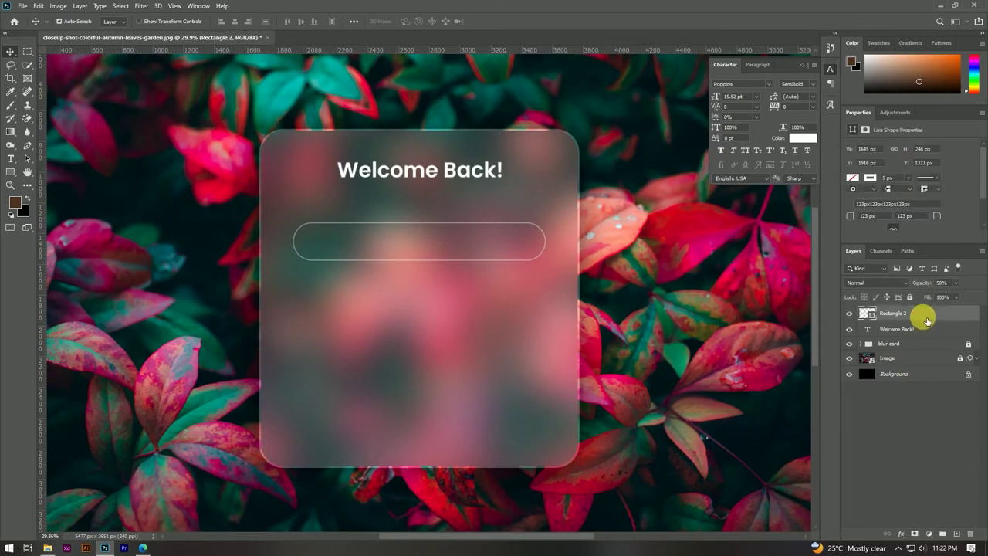
{"action": "right_click", "coordinate": [934, 315]}
{"action": "left_click", "coordinate": [823, 165]}
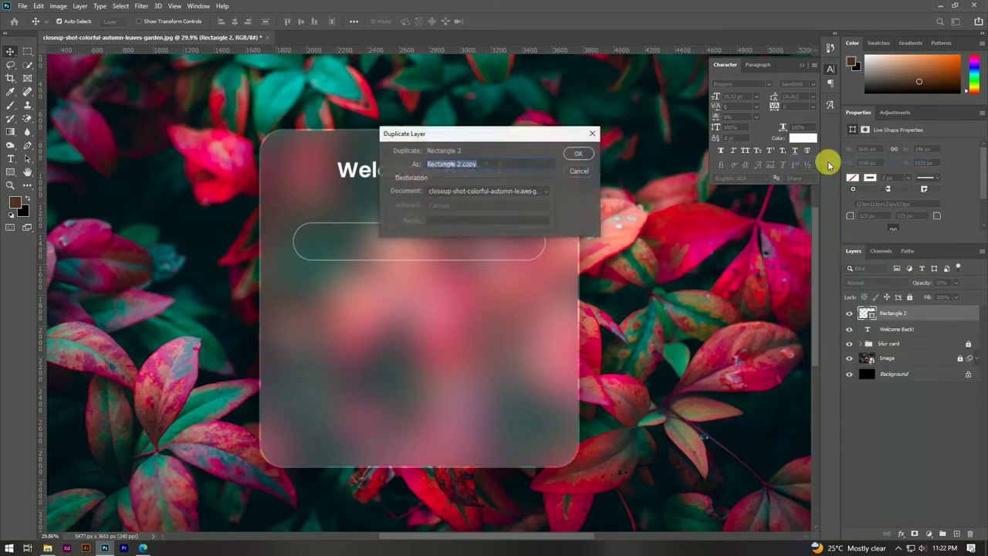
{"action": "left_click", "coordinate": [579, 154]}
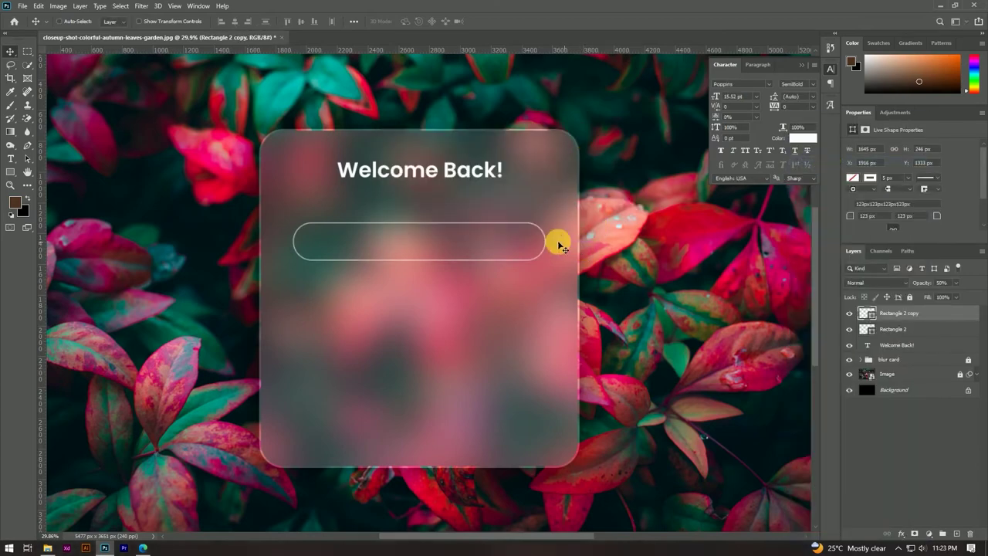
{"action": "key", "text": "ctrl+t"}
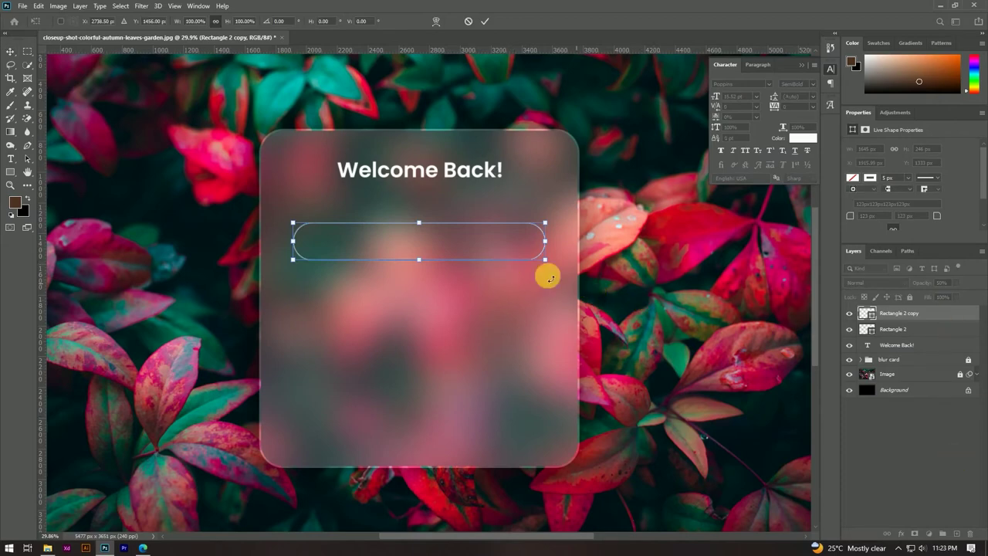
{"action": "left_click_drag", "start_coordinate": [518, 258], "coordinate": [523, 315]}
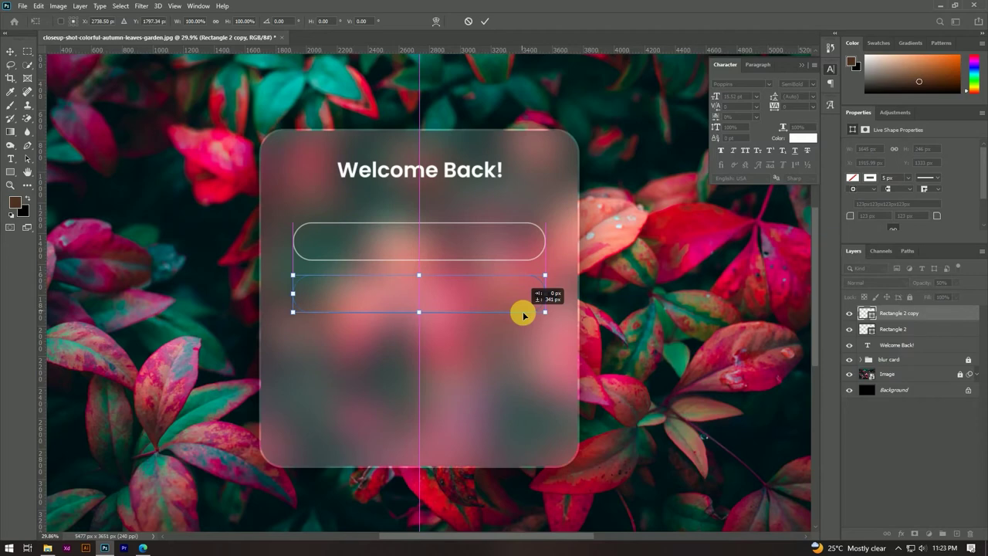
{"action": "left_click", "coordinate": [484, 20]}
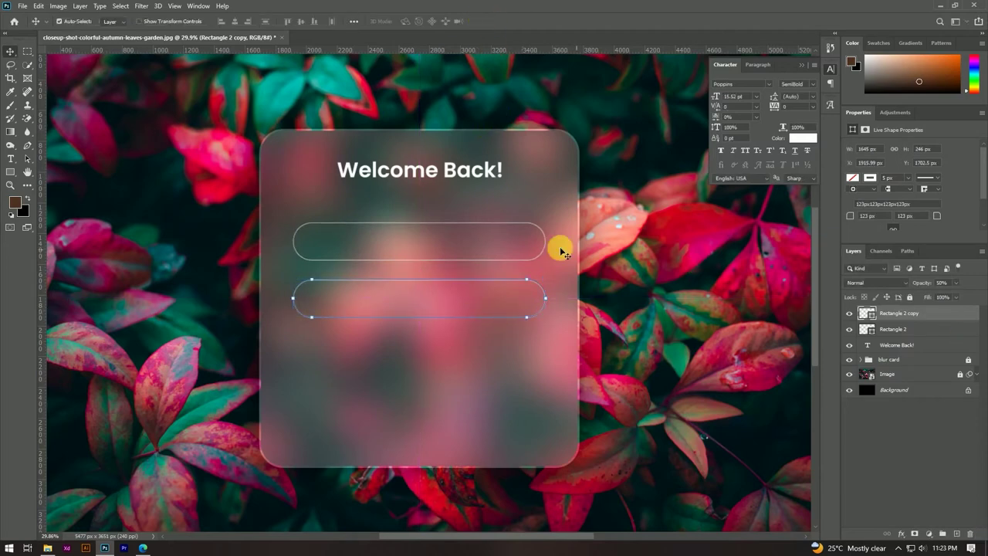
{"action": "left_click", "coordinate": [899, 439]}
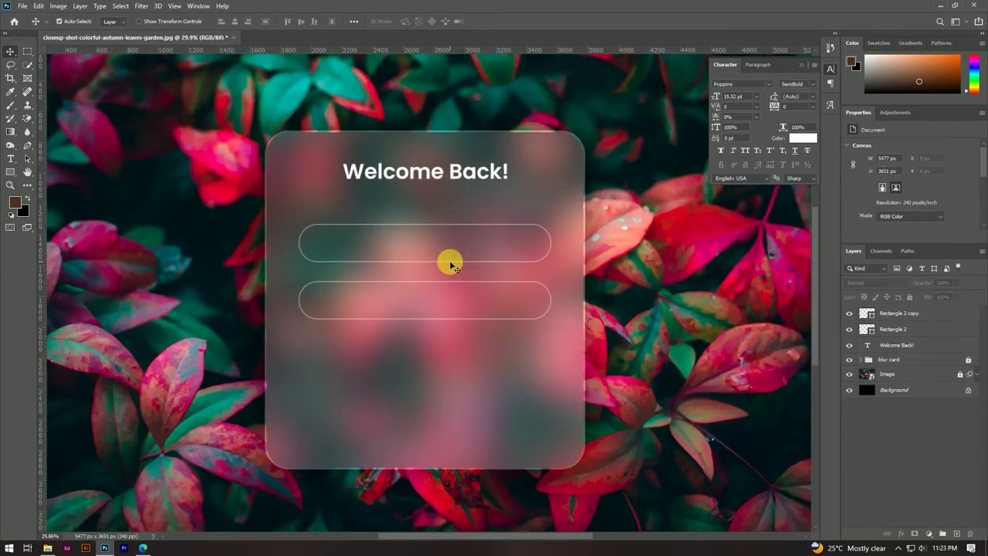
Type 'Username / Email' in the first field and enlarge it by about 150%.
{"action": "left_click", "coordinate": [10, 160]}
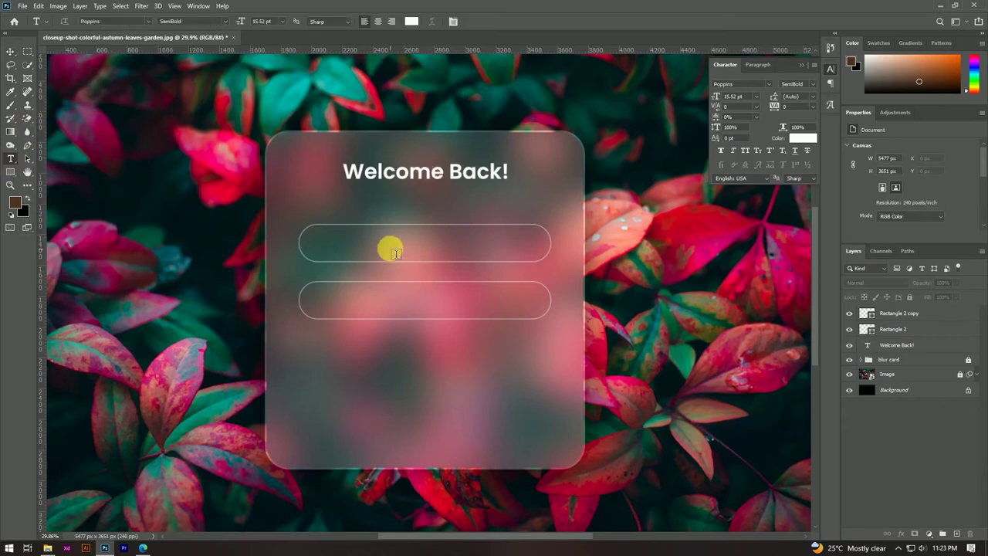
{"action": "left_click", "coordinate": [390, 245]}
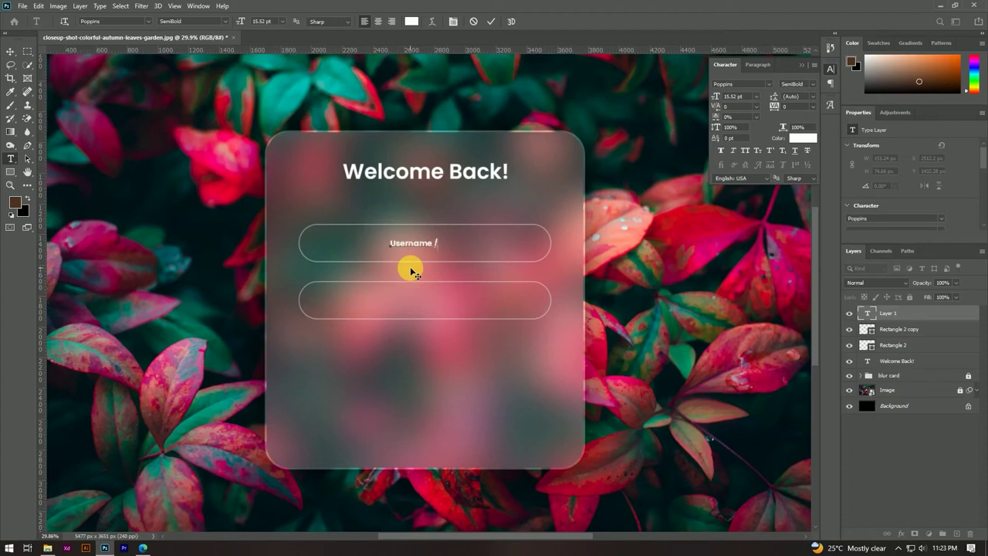
{"action": "type", "text": "Username / Emai"}
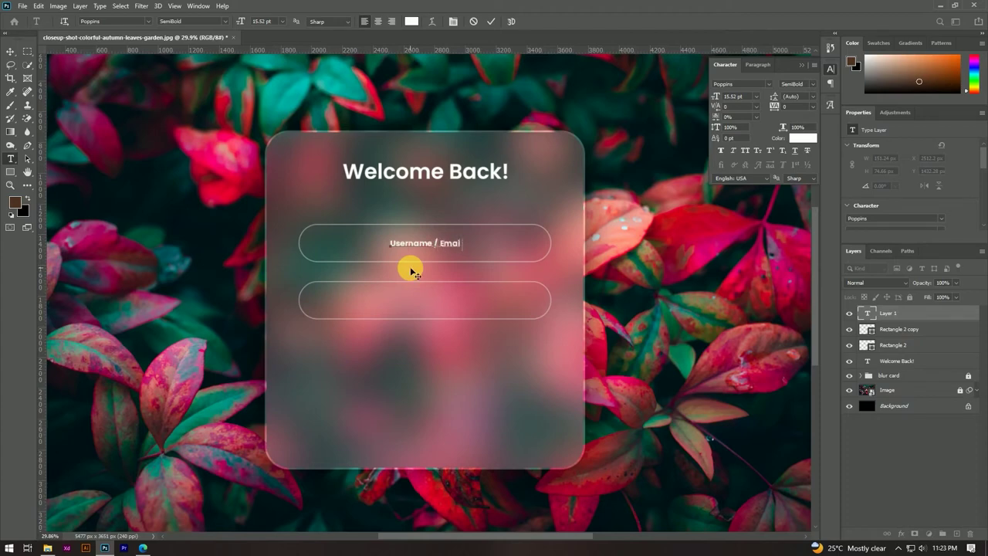
{"action": "type", "text": "l"}
{"action": "left_click", "coordinate": [491, 21]}
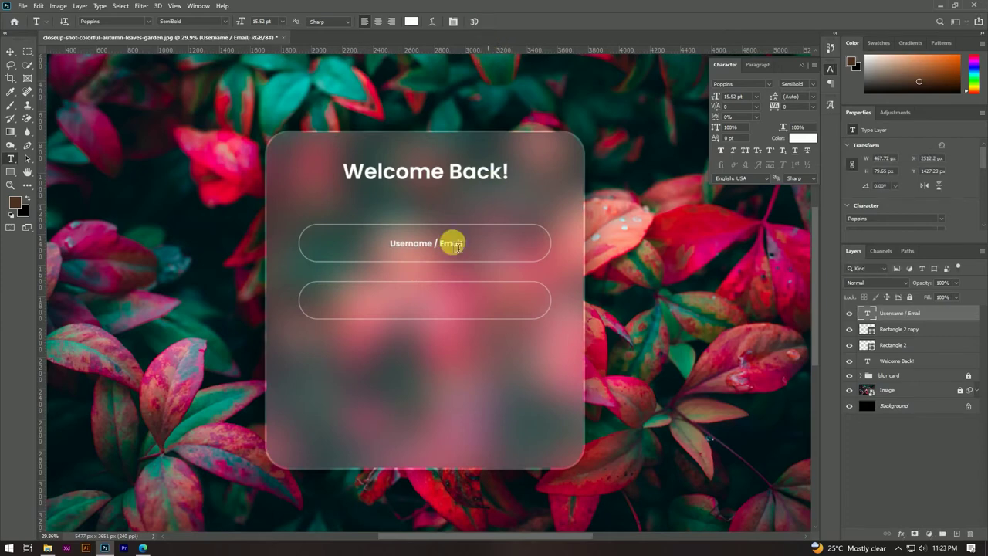
{"action": "left_click", "coordinate": [11, 50]}
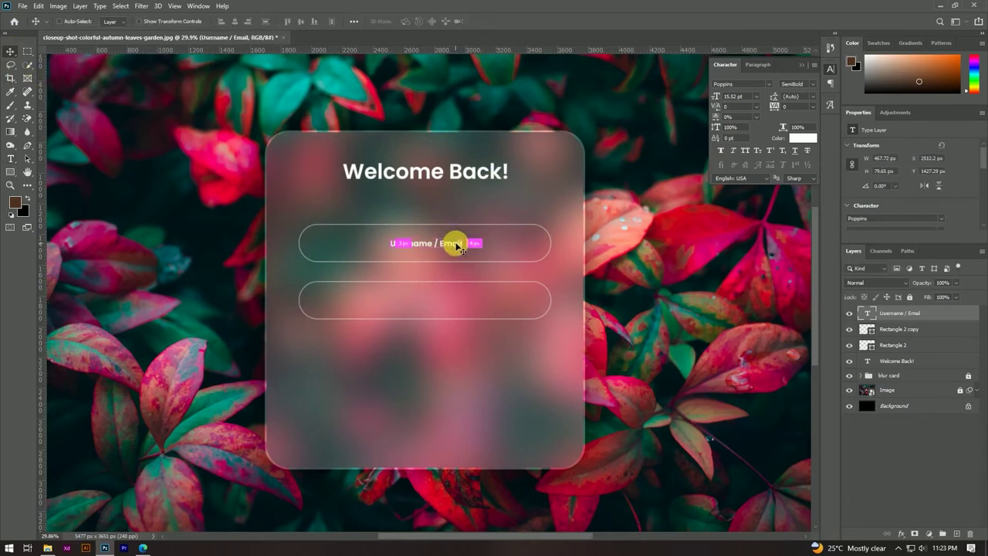
{"action": "key", "text": "ctrl+t"}
{"action": "left_click_drag", "start_coordinate": [474, 243], "coordinate": [431, 245]}
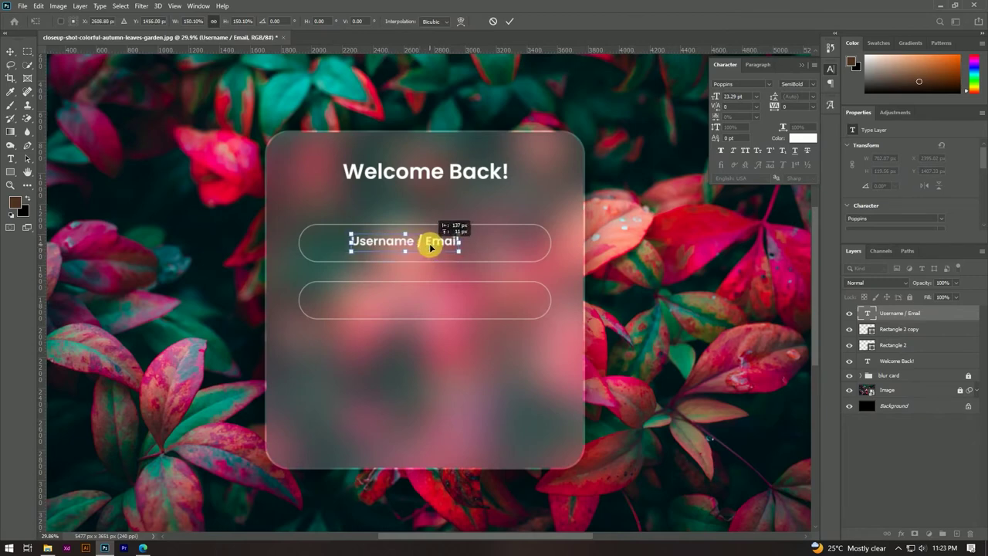
{"action": "left_click", "coordinate": [509, 20]}
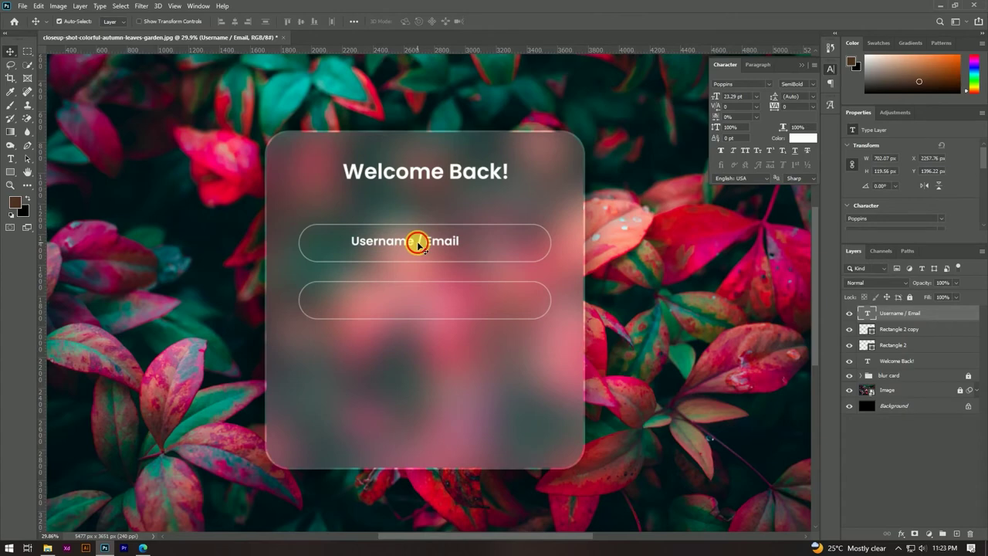
Set the Username / Email text to the Poppins Regular weight.
{"action": "double_click", "coordinate": [421, 245]}
{"action": "left_click", "coordinate": [220, 21]}
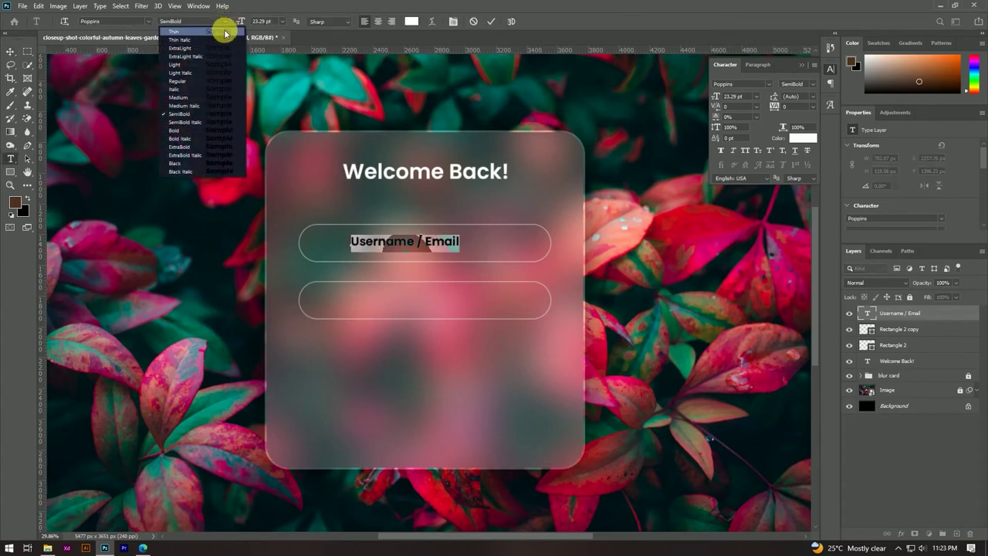
{"action": "left_click", "coordinate": [220, 80]}
{"action": "left_click", "coordinate": [491, 21]}
{"action": "key", "text": "v"}
{"action": "scroll", "coordinate": [415, 249], "scroll_direction": "up", "scroll_amount": 2}
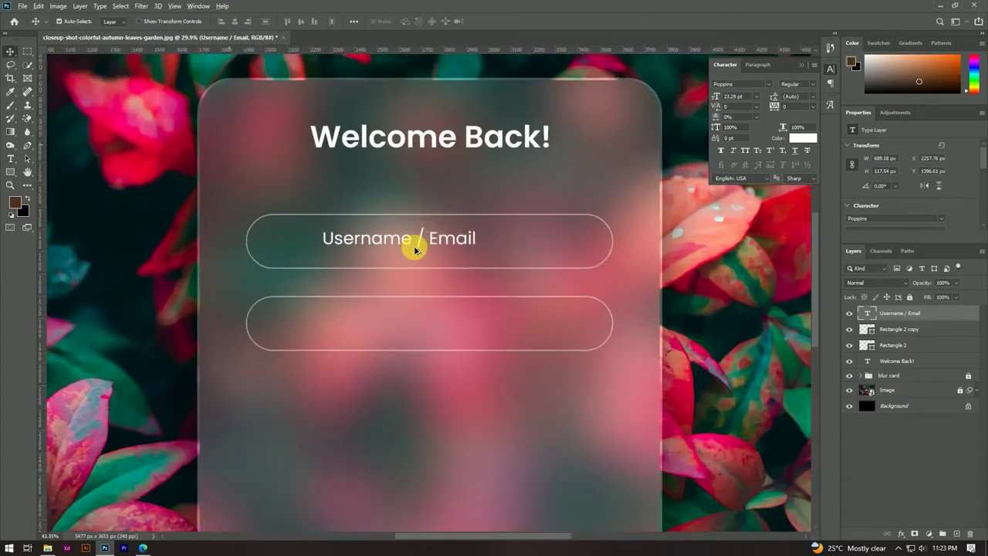
{"action": "scroll", "coordinate": [415, 249], "scroll_direction": "up", "scroll_amount": 2}
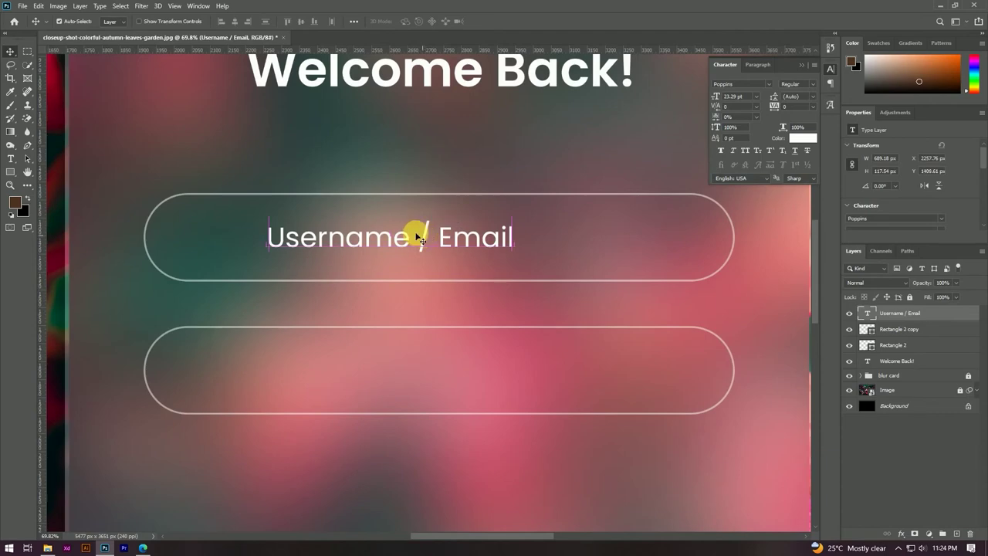
{"action": "scroll", "coordinate": [416, 237], "scroll_direction": "down", "scroll_amount": 3}
{"action": "scroll", "coordinate": [396, 203], "scroll_direction": "up", "scroll_amount": 2}
Change the copied label in the second field to 'Password' and adjust both labels' positions.
{"action": "left_click_drag", "start_coordinate": [409, 215], "coordinate": [414, 293]}
{"action": "double_click", "coordinate": [414, 296]}
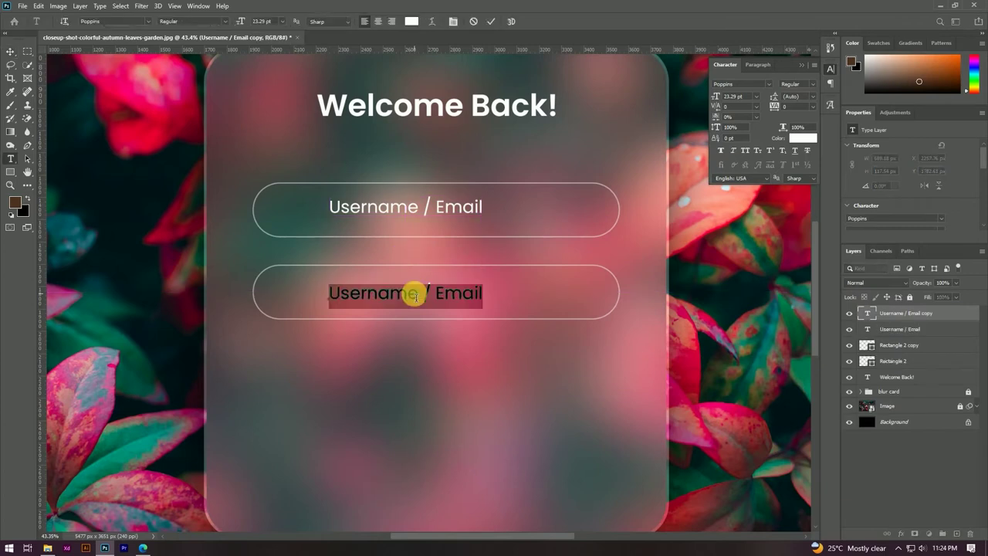
{"action": "type", "text": "Passw"}
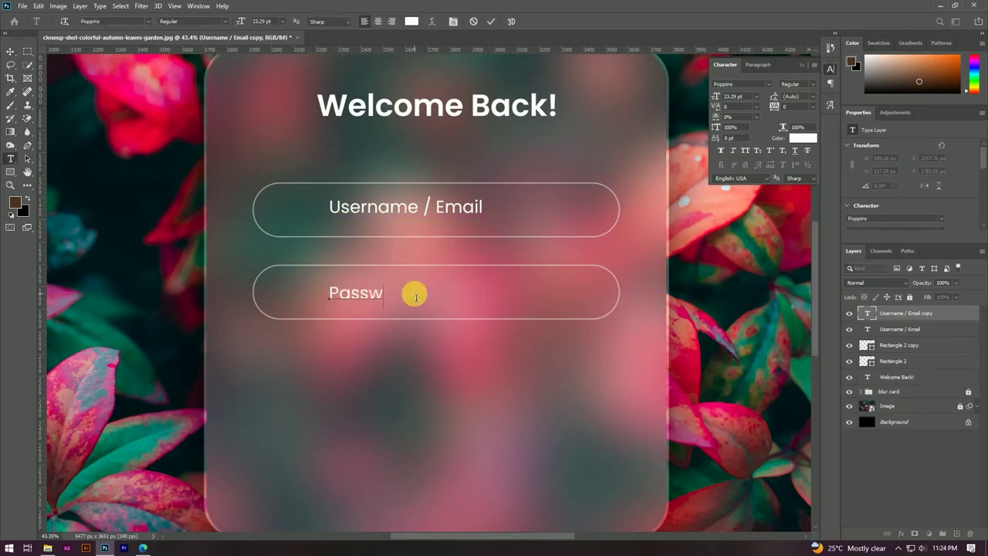
{"action": "type", "text": "ord"}
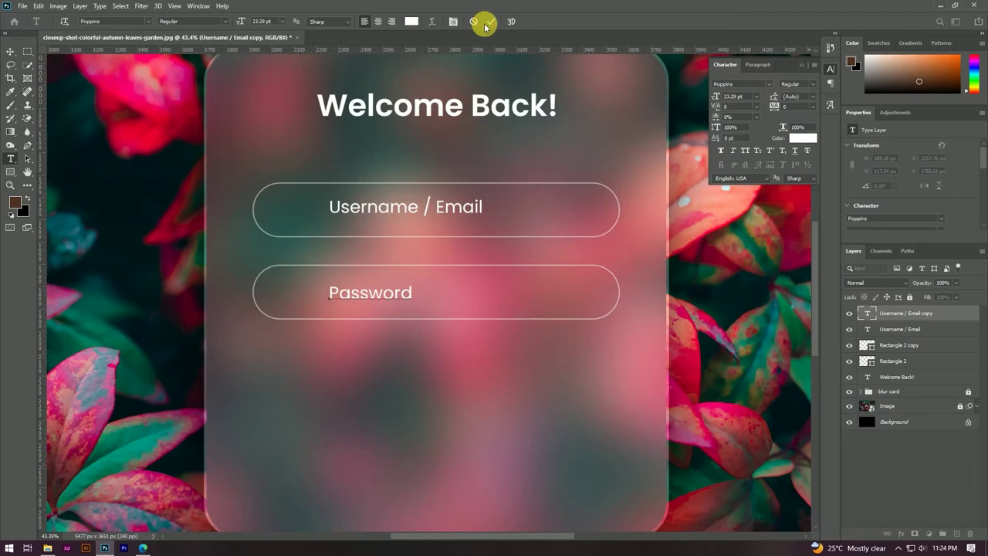
{"action": "left_click", "coordinate": [489, 26]}
{"action": "key", "text": "v"}
{"action": "scroll", "coordinate": [406, 262], "scroll_direction": "down", "scroll_amount": 2}
{"action": "scroll", "coordinate": [423, 279], "scroll_direction": "down", "scroll_amount": 2}
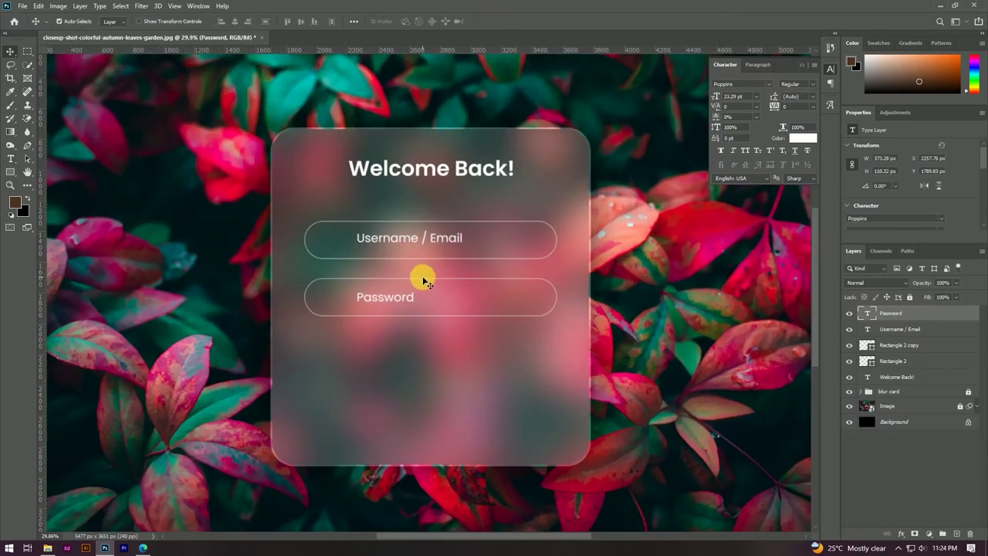
{"action": "scroll", "coordinate": [409, 240], "scroll_direction": "up", "scroll_amount": 5}
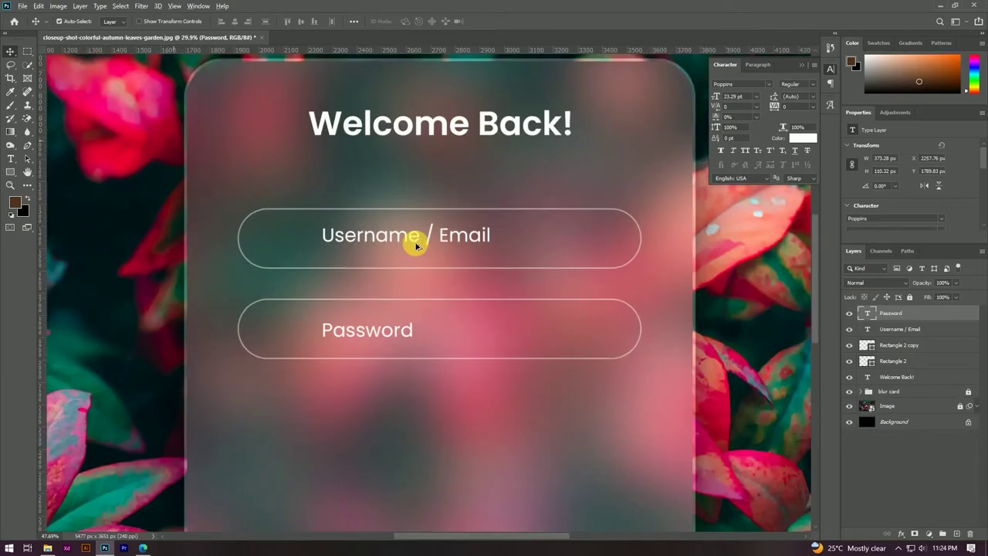
{"action": "scroll", "coordinate": [409, 239], "scroll_direction": "up", "scroll_amount": 4}
{"action": "left_click_drag", "start_coordinate": [412, 233], "coordinate": [412, 239]}
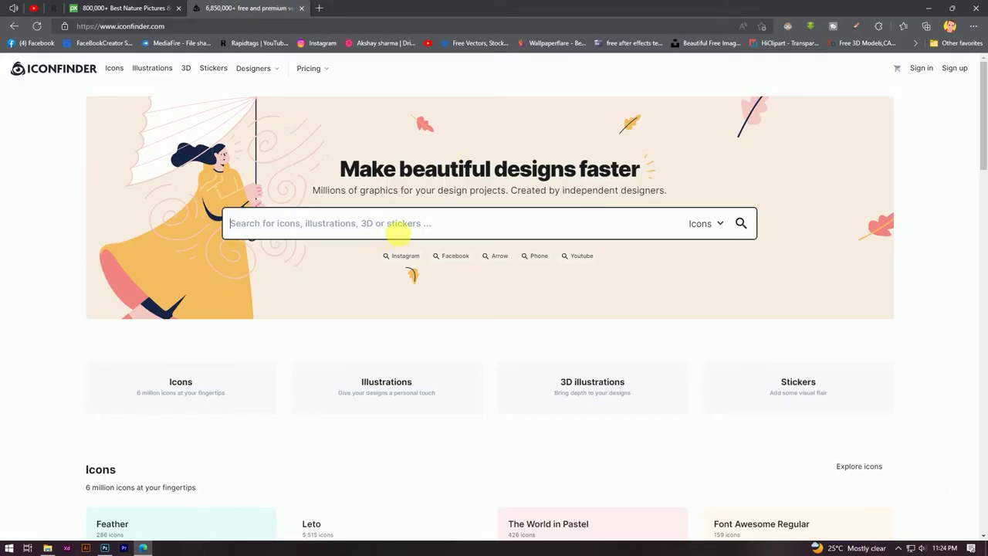
Search Iconfinder for 'email' icons filtered to free ones only.
{"action": "left_click", "coordinate": [399, 226]}
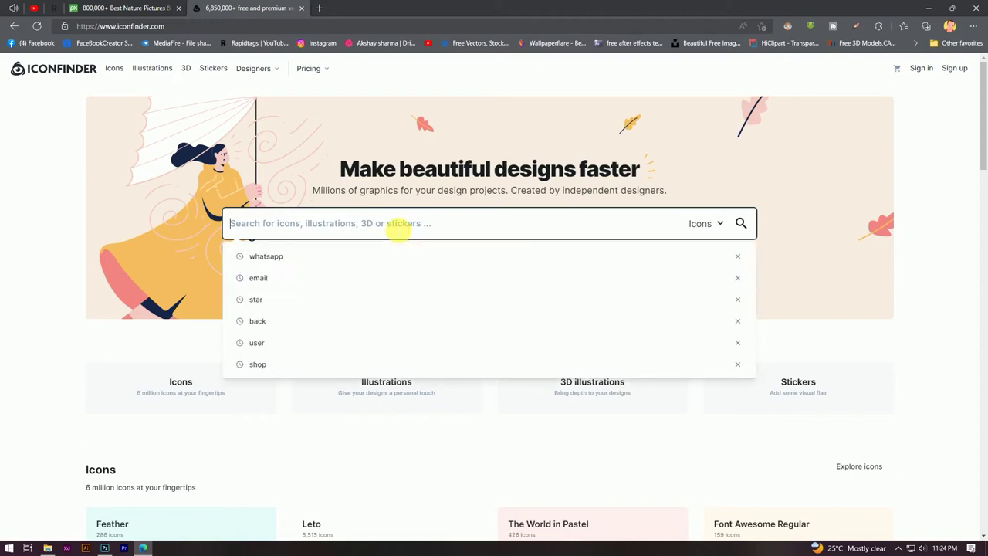
{"action": "type", "text": "email"}
{"action": "key", "text": "Return"}
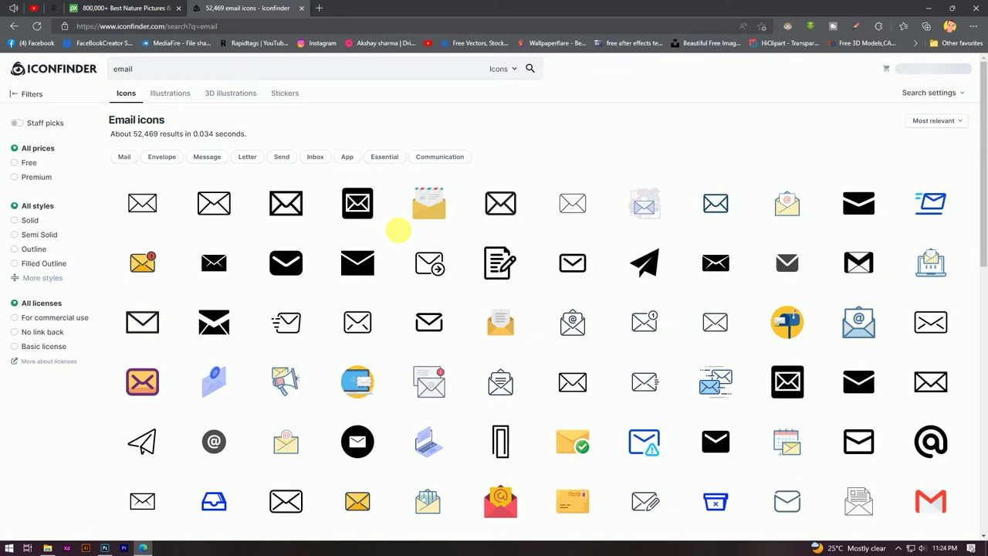
{"action": "left_click", "coordinate": [14, 162]}
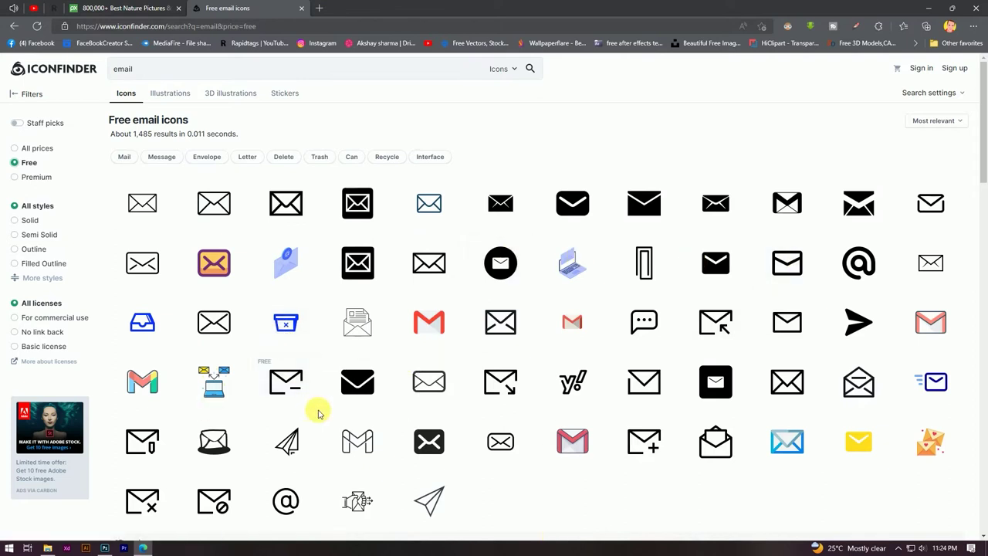
Download the outline envelope icon as an SVG and drag it into Photoshop.
{"action": "left_click", "coordinate": [930, 203]}
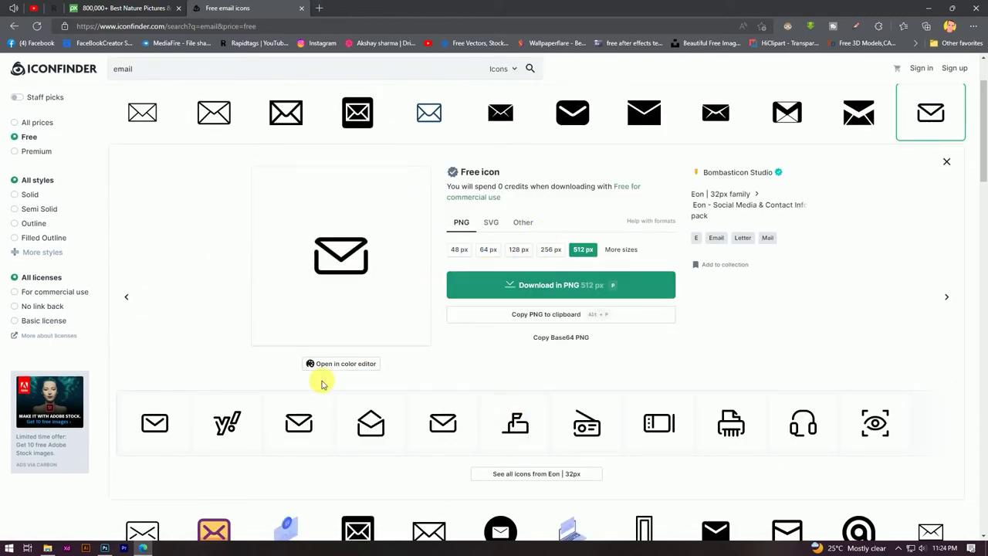
{"action": "left_click", "coordinate": [491, 222]}
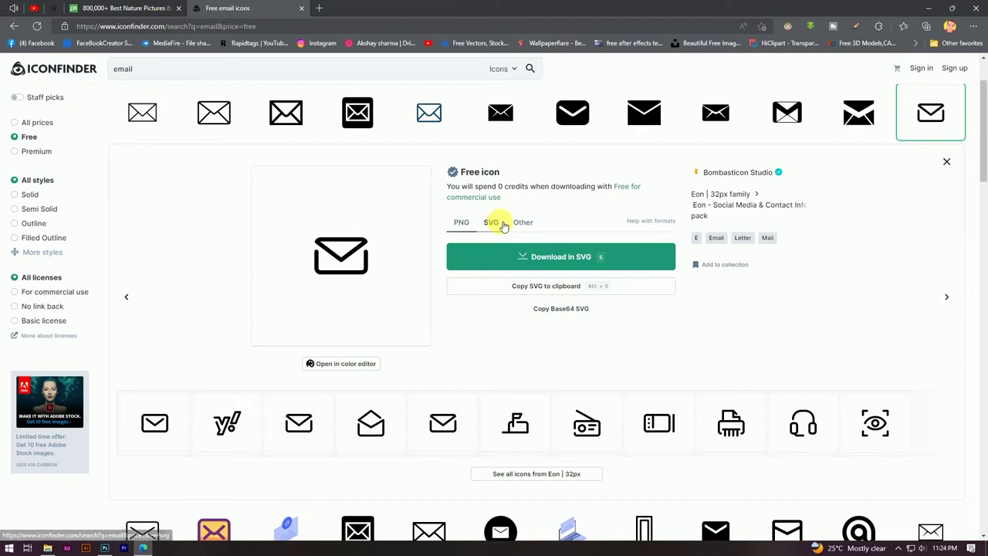
{"action": "left_click", "coordinate": [533, 256]}
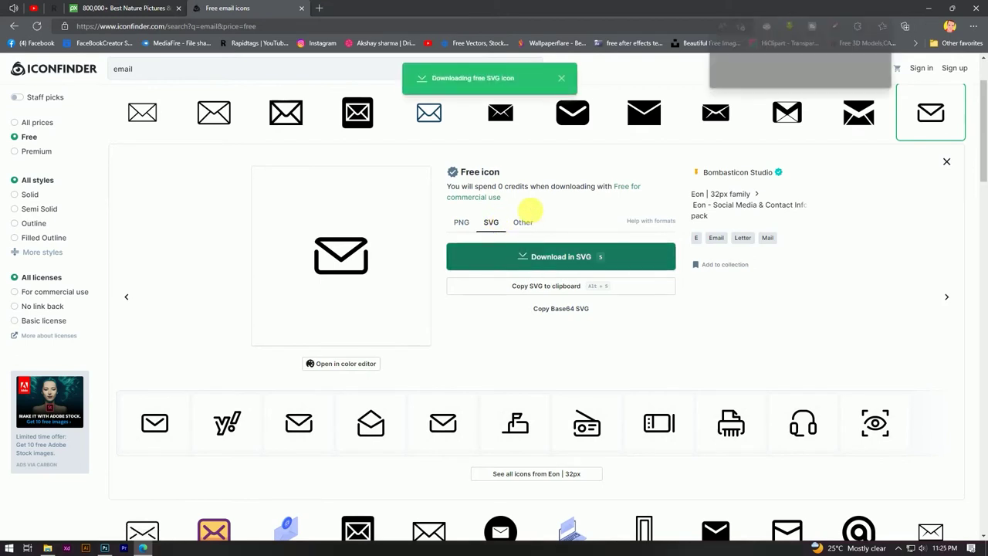
{"action": "left_click_drag", "start_coordinate": [785, 71], "coordinate": [311, 325]}
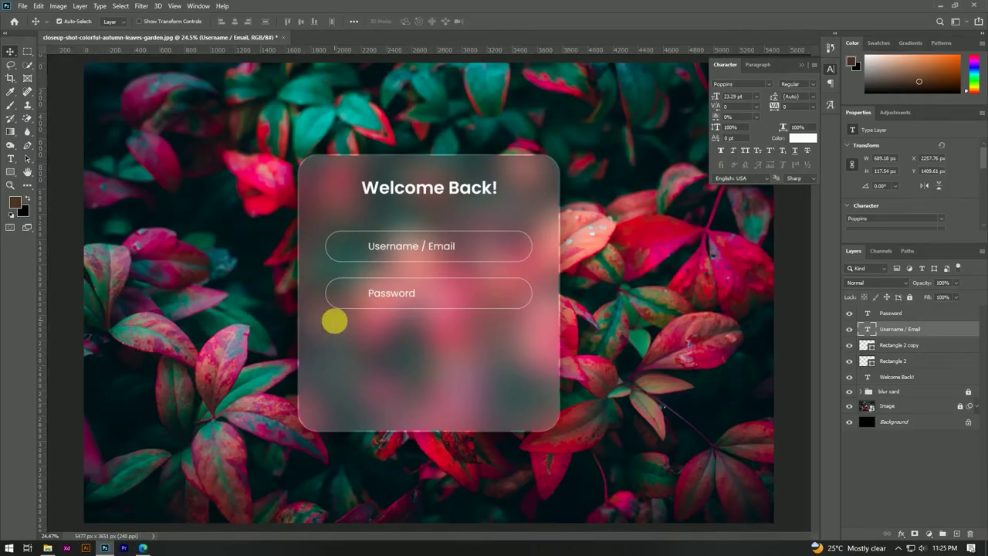
Place the envelope icon on the card, left of the Username / Email text.
{"action": "left_click_drag", "start_coordinate": [311, 324], "coordinate": [426, 286]}
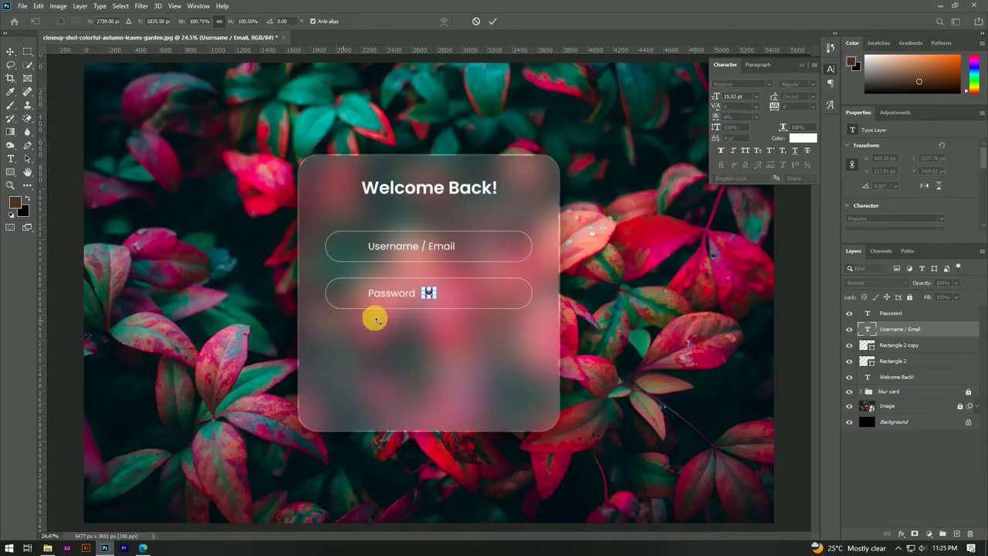
{"action": "scroll", "coordinate": [429, 288], "scroll_direction": "up", "scroll_amount": 5}
{"action": "key", "text": "Return"}
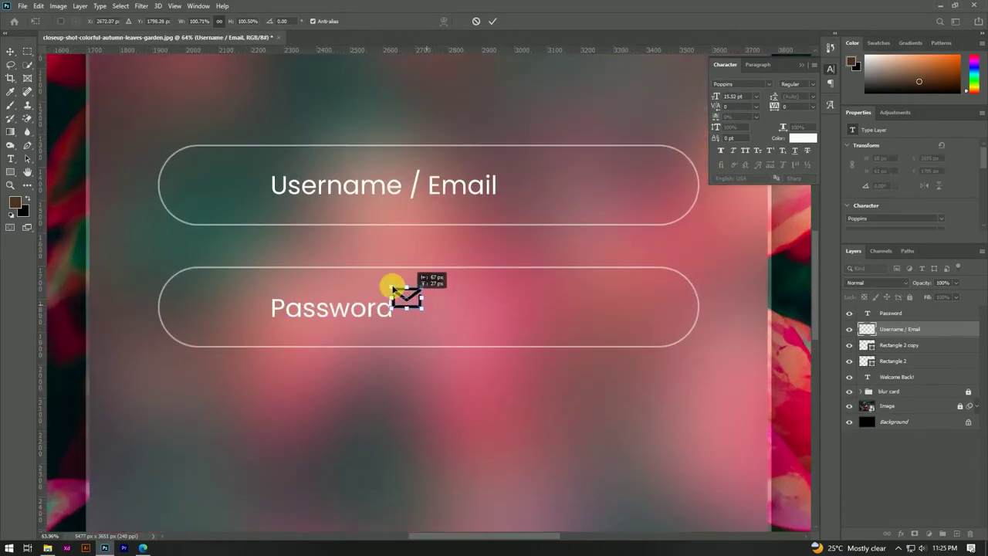
{"action": "left_click_drag", "start_coordinate": [435, 293], "coordinate": [224, 185]}
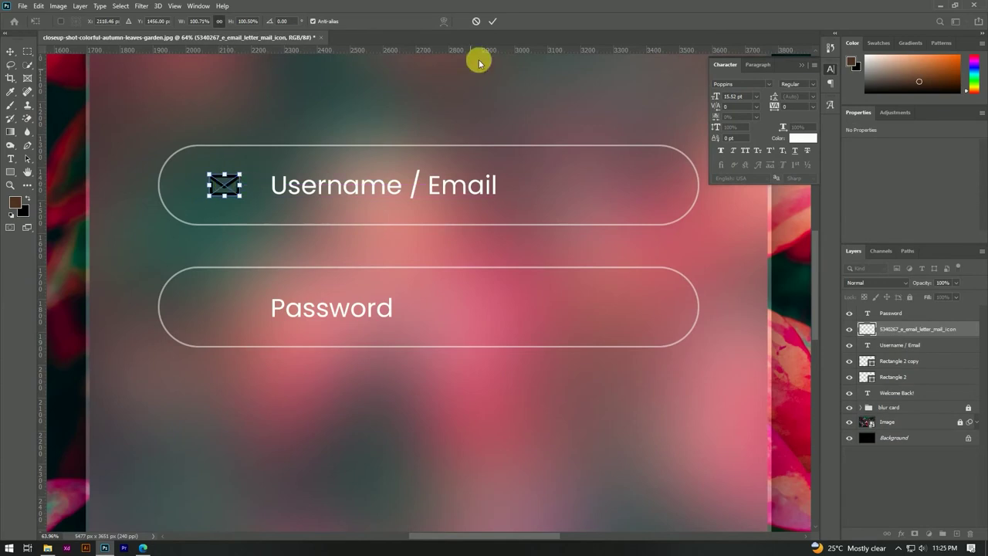
{"action": "left_click", "coordinate": [492, 21]}
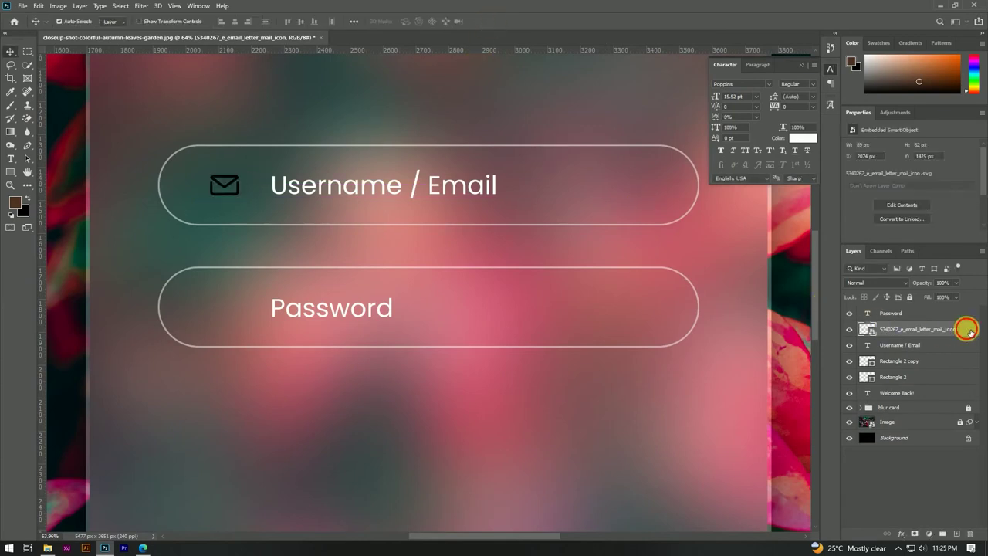
Give the envelope icon a white Color Overlay at 100% opacity.
{"action": "double_click", "coordinate": [971, 331]}
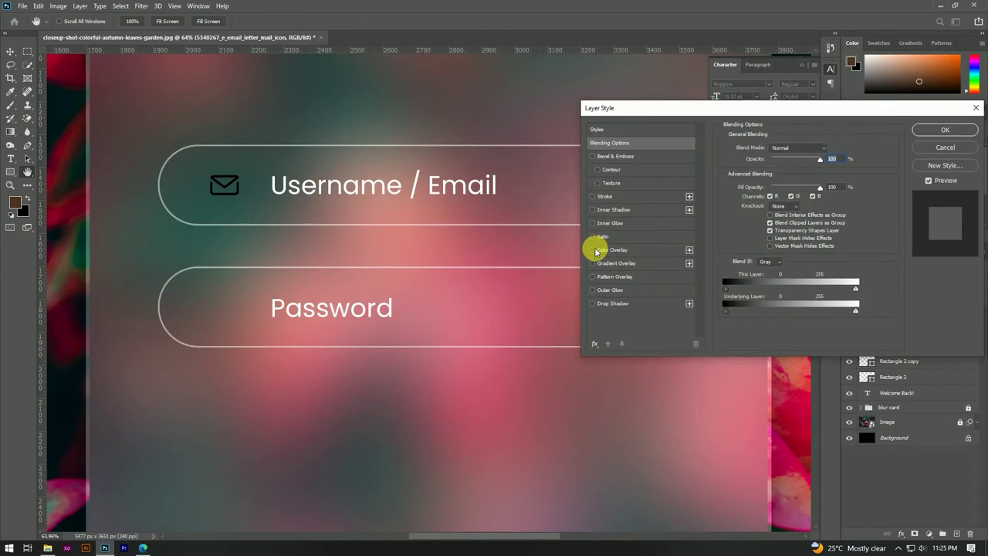
{"action": "left_click", "coordinate": [593, 250]}
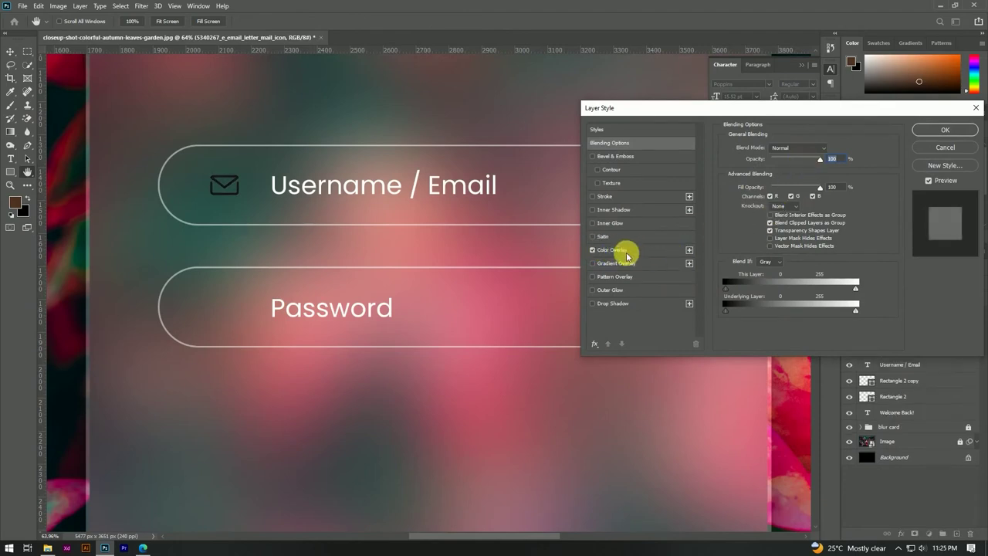
{"action": "left_click", "coordinate": [626, 255]}
{"action": "left_click", "coordinate": [828, 148]}
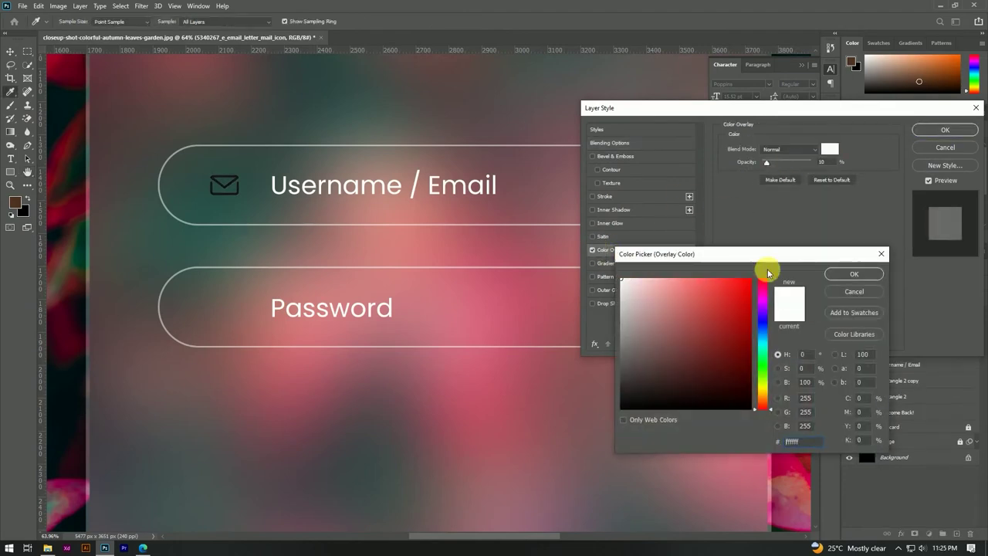
{"action": "left_click", "coordinate": [849, 274]}
{"action": "left_click_drag", "start_coordinate": [776, 167], "coordinate": [834, 166]}
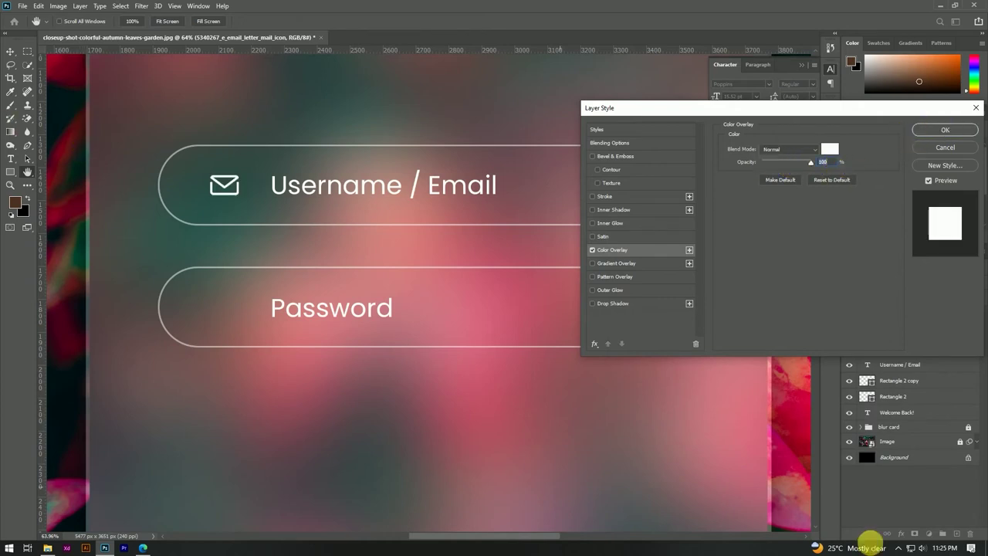
{"action": "left_click", "coordinate": [940, 130]}
Enlarge the envelope icon slightly with Free Transform (Ctrl+T).
{"action": "key", "text": "ctrl+t"}
{"action": "left_click_drag", "start_coordinate": [245, 188], "coordinate": [253, 188]}
{"action": "left_click", "coordinate": [492, 21]}
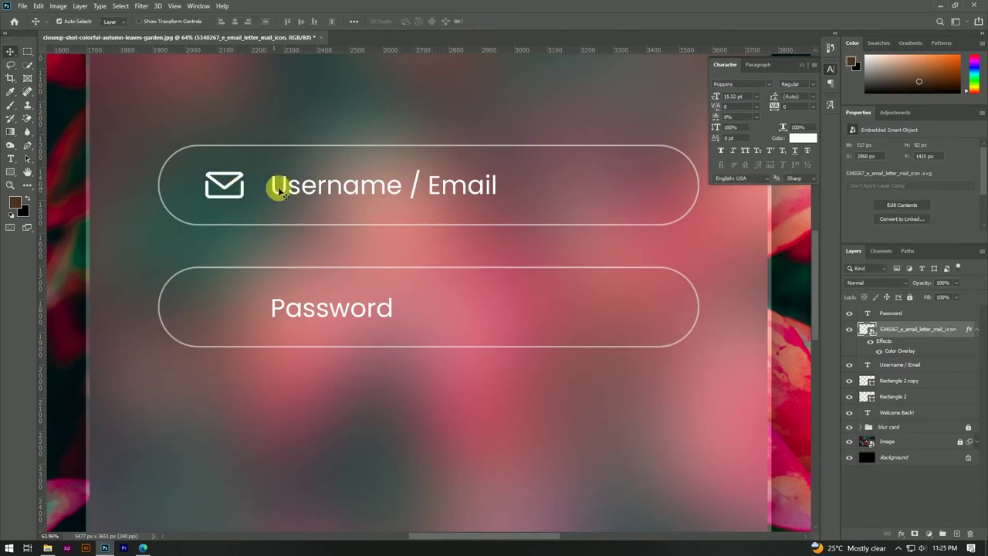
{"action": "scroll", "coordinate": [294, 188], "scroll_direction": "down", "scroll_amount": 3}
{"action": "scroll", "coordinate": [305, 186], "scroll_direction": "down", "scroll_amount": 1}
{"action": "scroll", "coordinate": [293, 182], "scroll_direction": "up", "scroll_amount": 3}
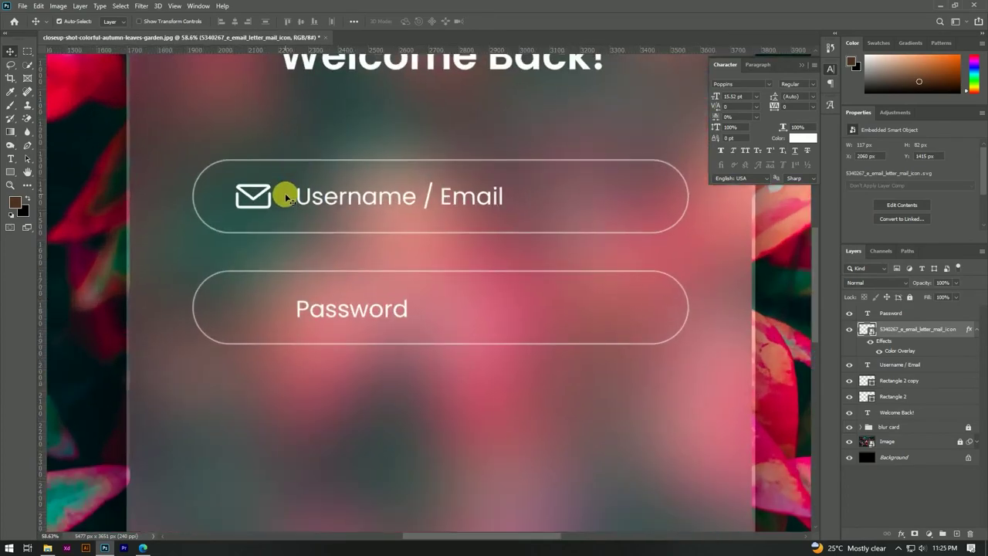
Search Iconfinder for 'key' icons.
{"action": "left_click", "coordinate": [143, 547]}
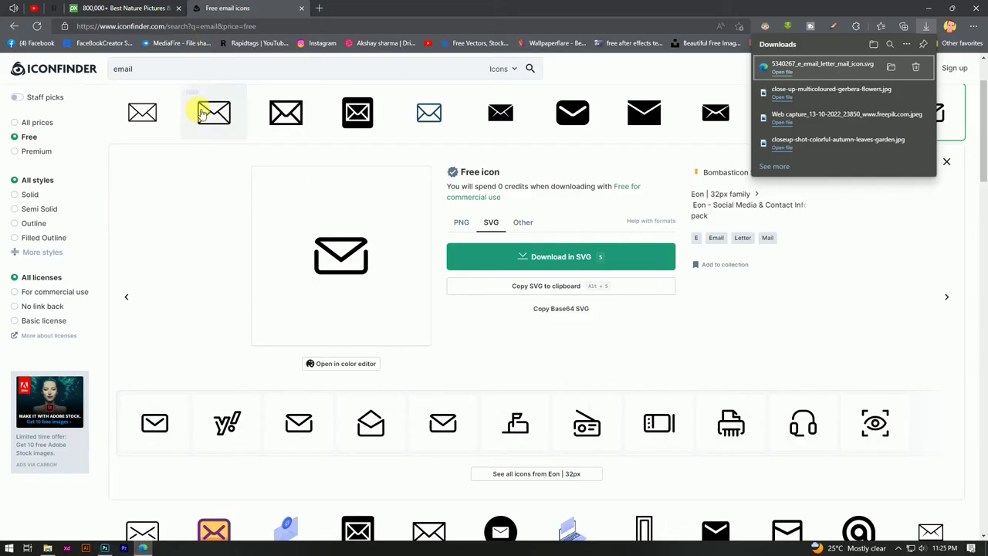
{"action": "scroll", "coordinate": [193, 102], "scroll_direction": "up", "scroll_amount": 2}
{"action": "left_click_drag", "start_coordinate": [155, 70], "coordinate": [104, 75]}
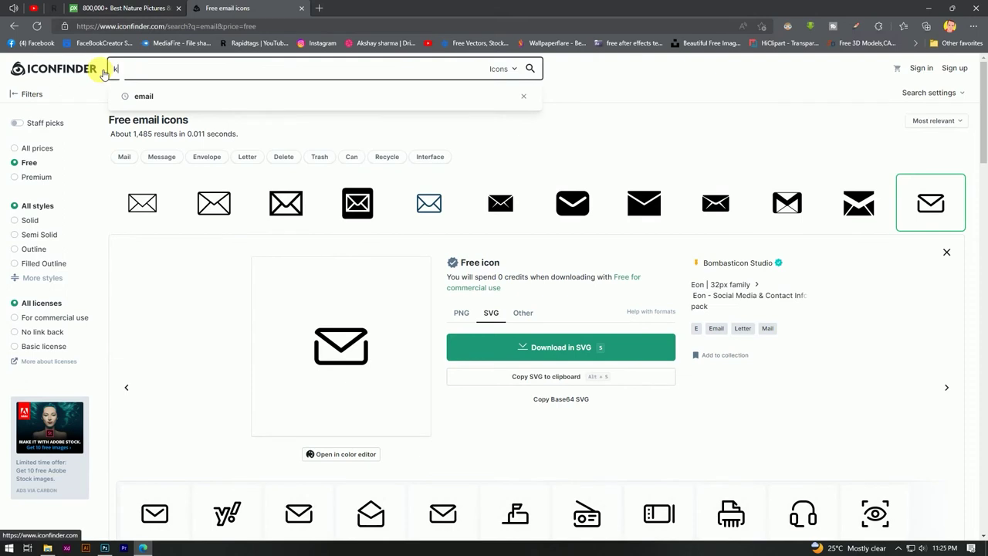
{"action": "type", "text": "ey"}
{"action": "key", "text": "Return"}
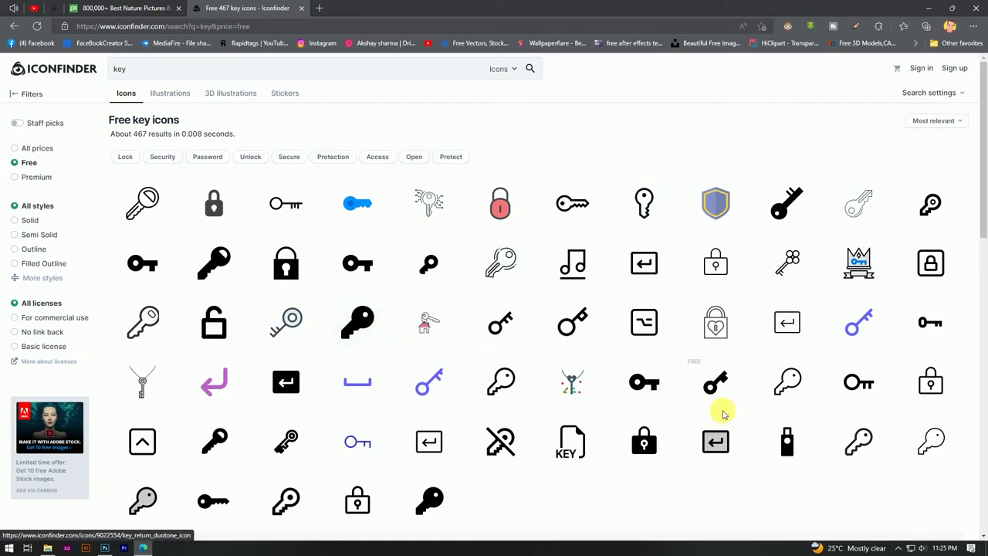
Download the Fluent outline key icon as SVG and drag it into the Photoshop design.
{"action": "left_click", "coordinate": [858, 444]}
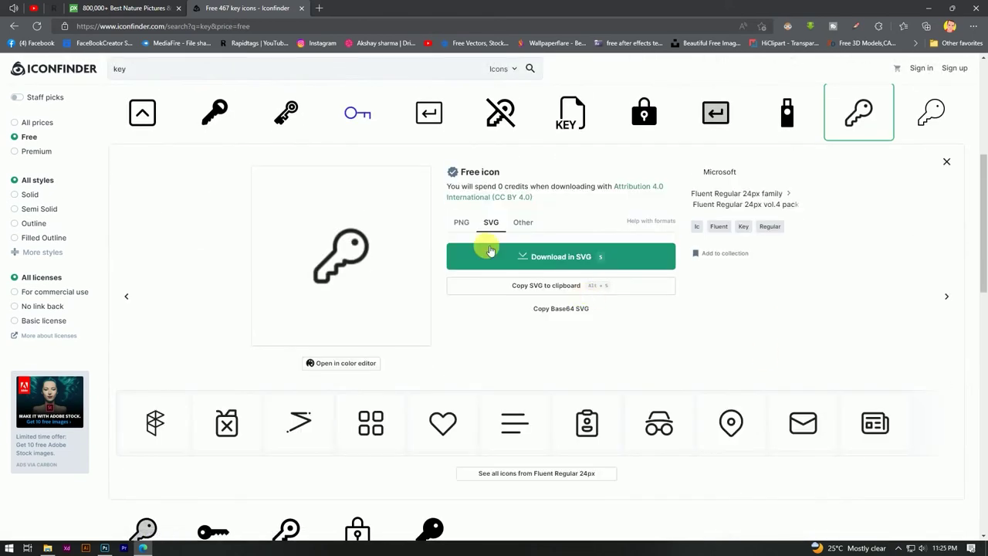
{"action": "left_click", "coordinate": [550, 259]}
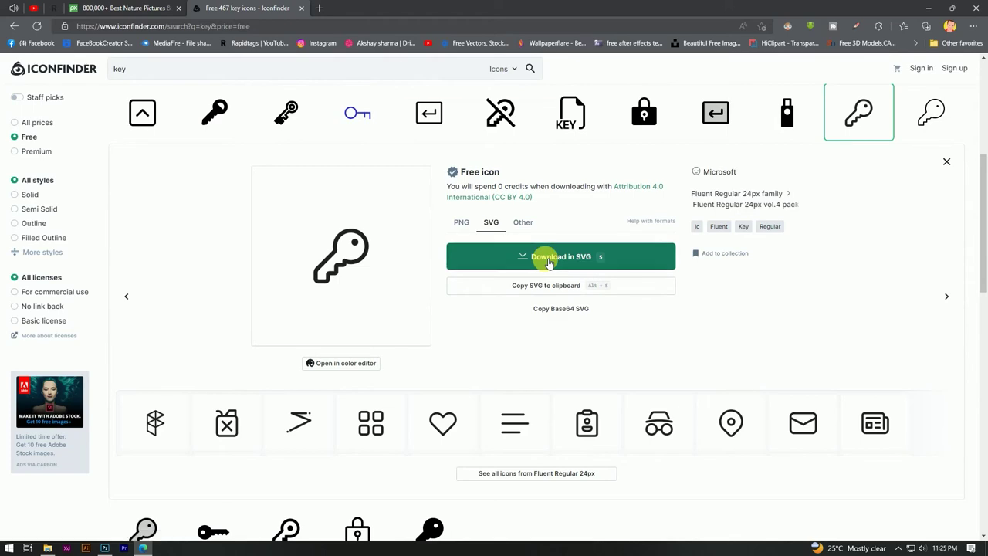
{"action": "mouse_move", "coordinate": [801, 69]}
{"action": "left_mouse_down"}
{"action": "mouse_move", "coordinate": [235, 339]}
{"action": "mouse_move", "coordinate": [239, 322]}
{"action": "left_mouse_up"}
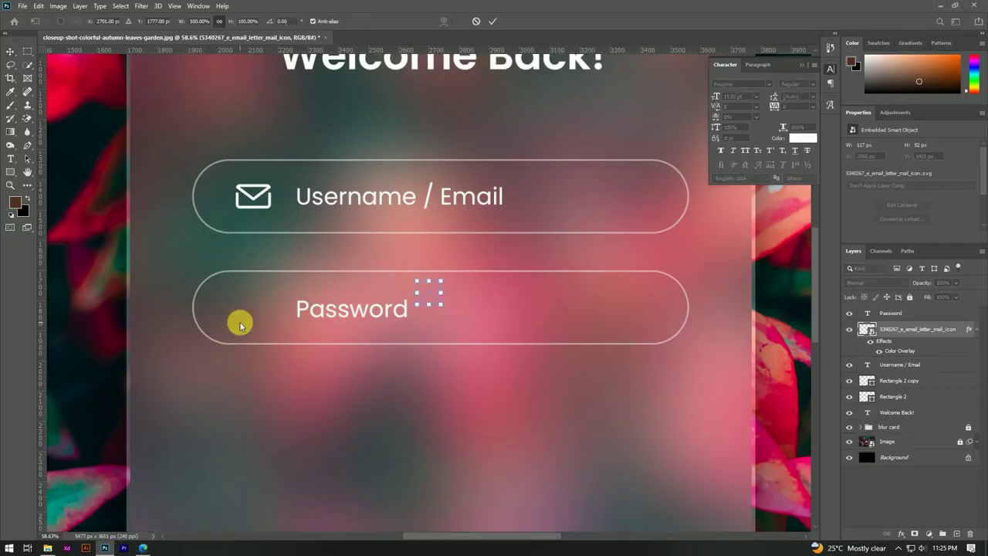
Place the key icon left of Password and enlarge it to match the envelope icon.
{"action": "mouse_move", "coordinate": [428, 291]}
{"action": "left_mouse_down"}
{"action": "mouse_move", "coordinate": [383, 309]}
{"action": "mouse_move", "coordinate": [260, 309]}
{"action": "mouse_move", "coordinate": [251, 318]}
{"action": "left_mouse_up"}
{"action": "scroll", "coordinate": [249, 318], "scroll_direction": "up", "scroll_amount": 2}
{"action": "scroll", "coordinate": [258, 306], "scroll_direction": "up", "scroll_amount": 1}
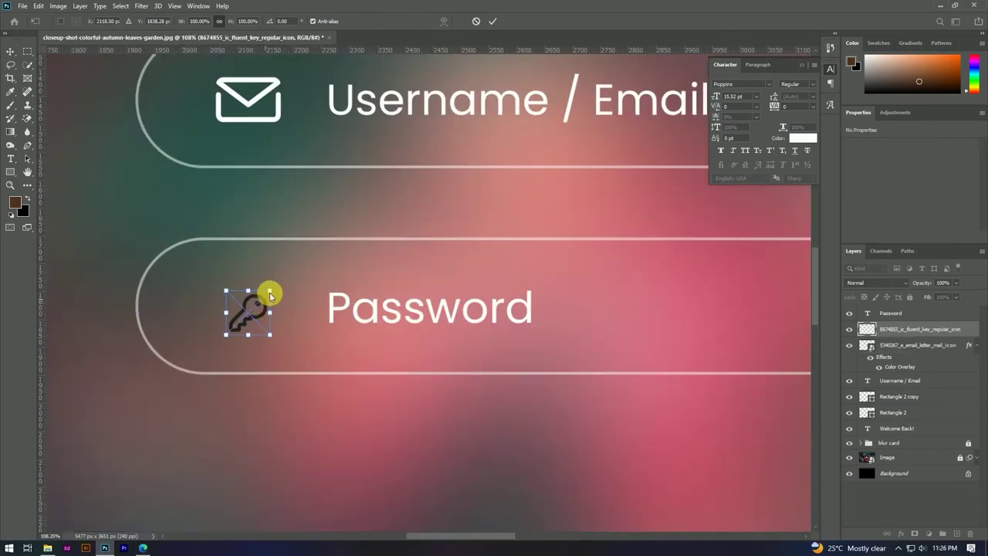
{"action": "mouse_move", "coordinate": [271, 292]}
{"action": "left_mouse_down"}
{"action": "mouse_move", "coordinate": [288, 279]}
{"action": "mouse_move", "coordinate": [266, 291]}
{"action": "left_mouse_up"}
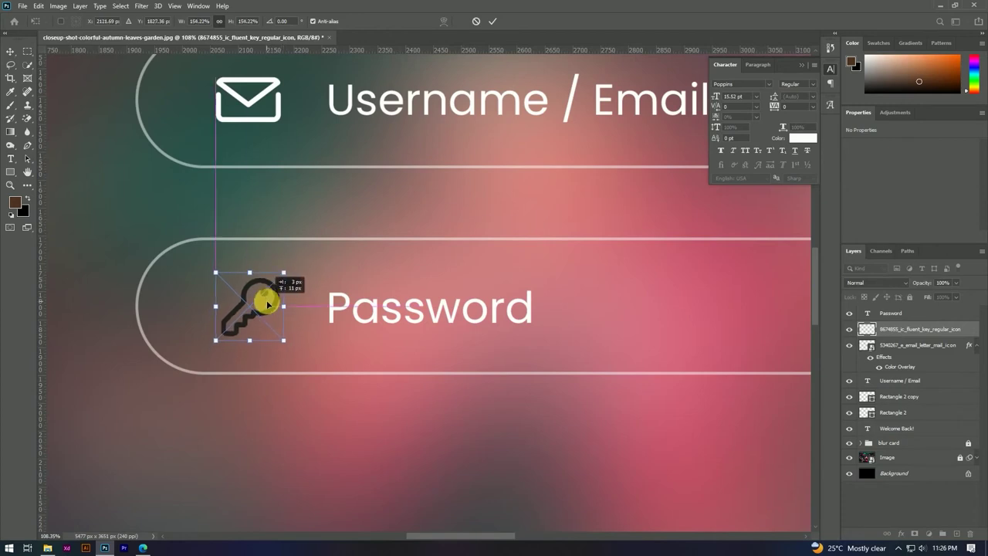
{"action": "left_click", "coordinate": [492, 20]}
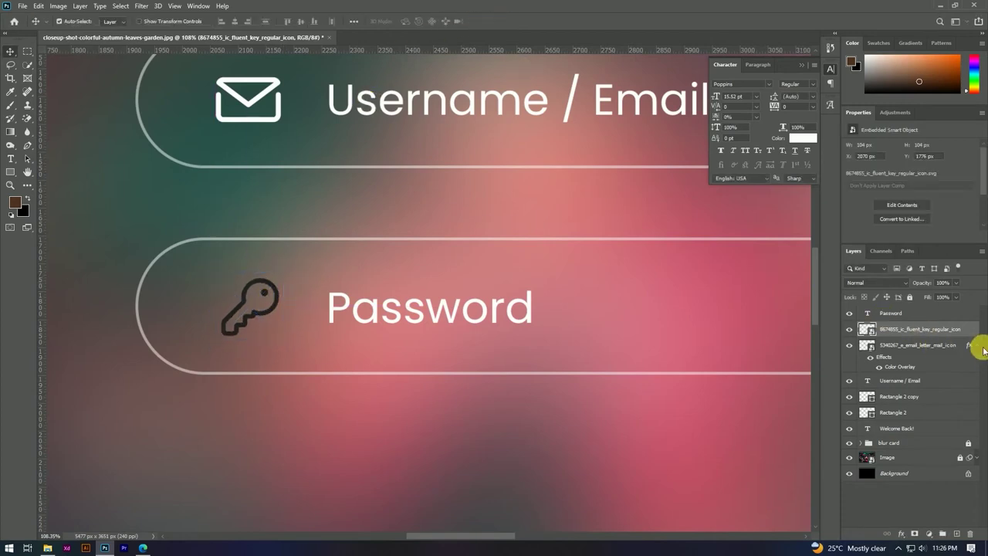
Copy the envelope's white Color Overlay effect onto the key icon.
{"action": "left_click_drag", "start_coordinate": [972, 345], "coordinate": [973, 337]}
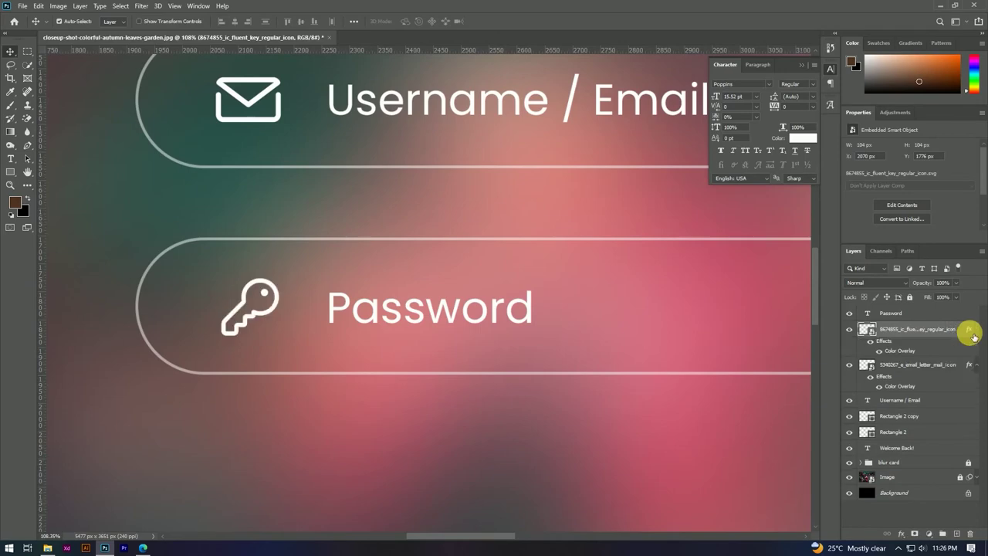
{"action": "left_click", "coordinate": [976, 330]}
{"action": "scroll", "coordinate": [332, 297], "scroll_direction": "down", "scroll_amount": 4}
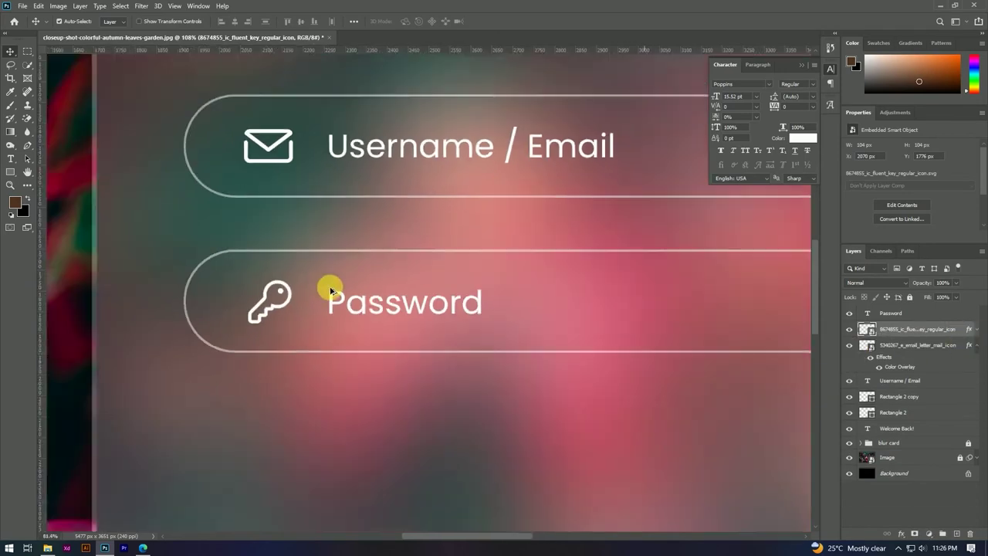
{"action": "scroll", "coordinate": [337, 294], "scroll_direction": "down", "scroll_amount": 1}
{"action": "scroll", "coordinate": [339, 293], "scroll_direction": "down", "scroll_amount": 2}
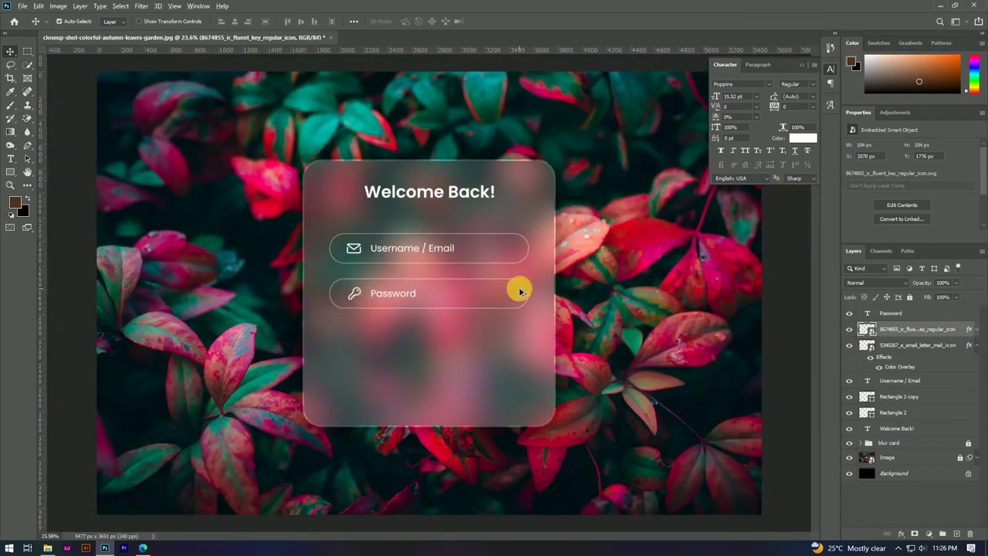
{"action": "scroll", "coordinate": [510, 288], "scroll_direction": "up", "scroll_amount": 2}
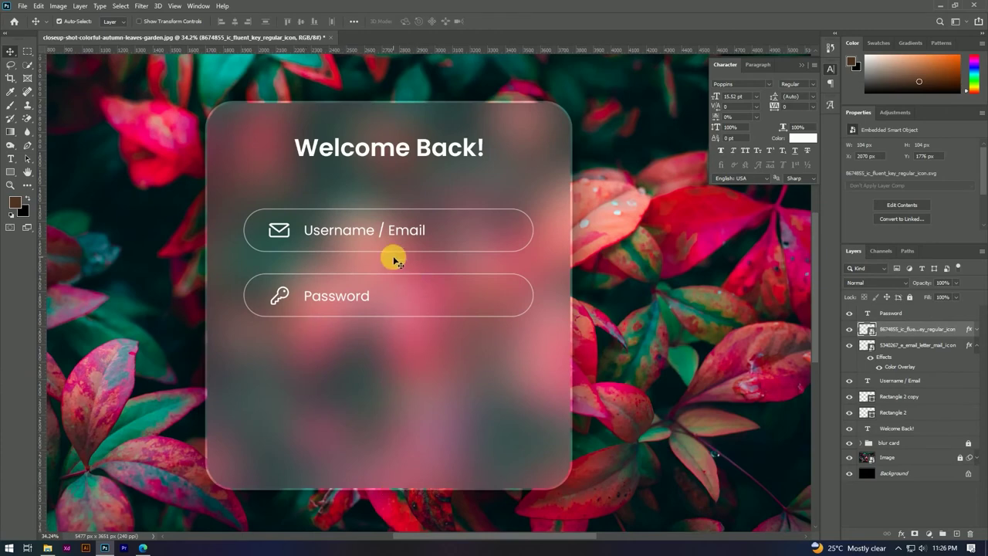
{"action": "scroll", "coordinate": [351, 297], "scroll_direction": "up", "scroll_amount": 1}
{"action": "scroll", "coordinate": [347, 290], "scroll_direction": "up", "scroll_amount": 1}
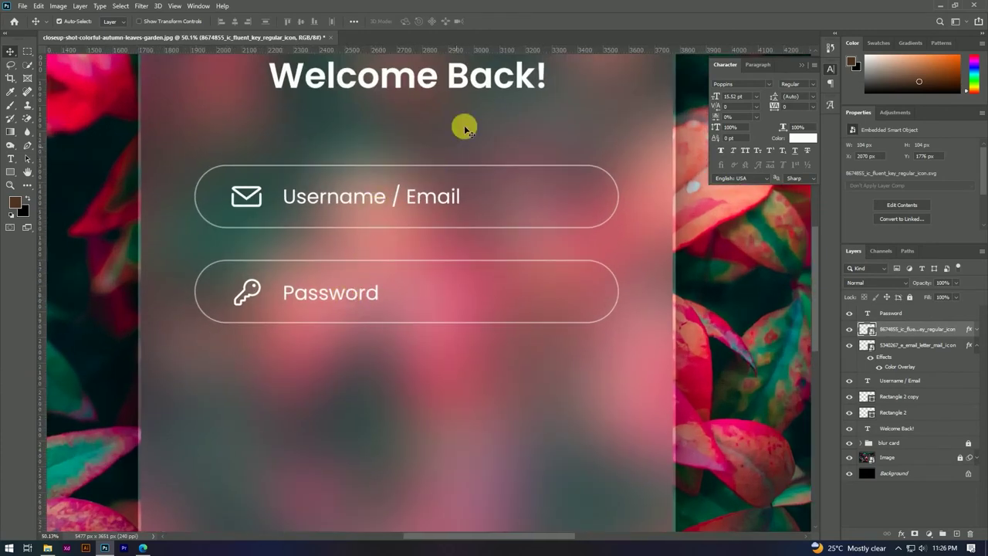
Duplicate the Password text below the field and reword it to 'Forget Password?'.
{"action": "mouse_move", "coordinate": [356, 293]}
{"action": "left_mouse_down"}
{"action": "mouse_move", "coordinate": [349, 303]}
{"action": "mouse_move", "coordinate": [417, 361]}
{"action": "left_mouse_up"}
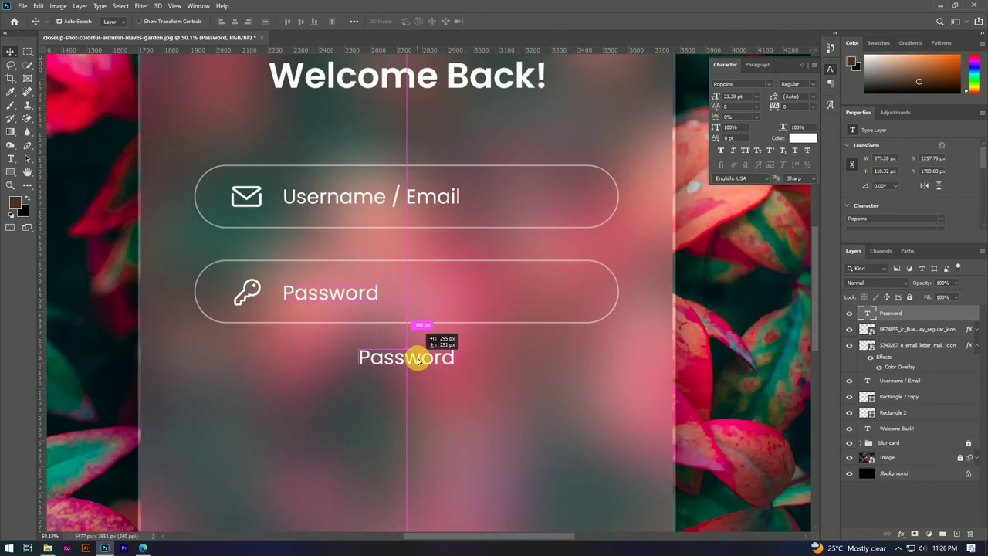
{"action": "left_click_drag", "start_coordinate": [418, 361], "coordinate": [421, 358]}
{"action": "double_click", "coordinate": [420, 357]}
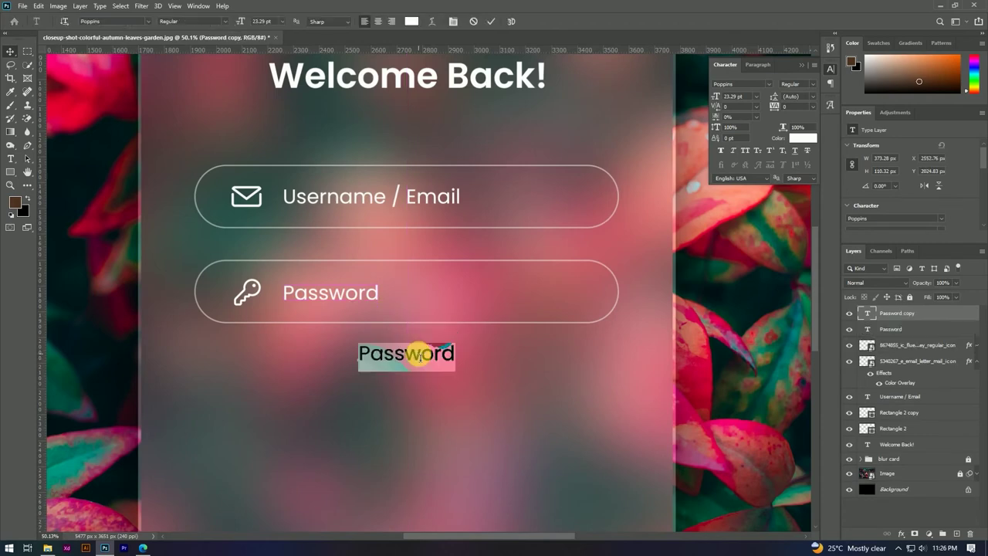
{"action": "left_click", "coordinate": [419, 357]}
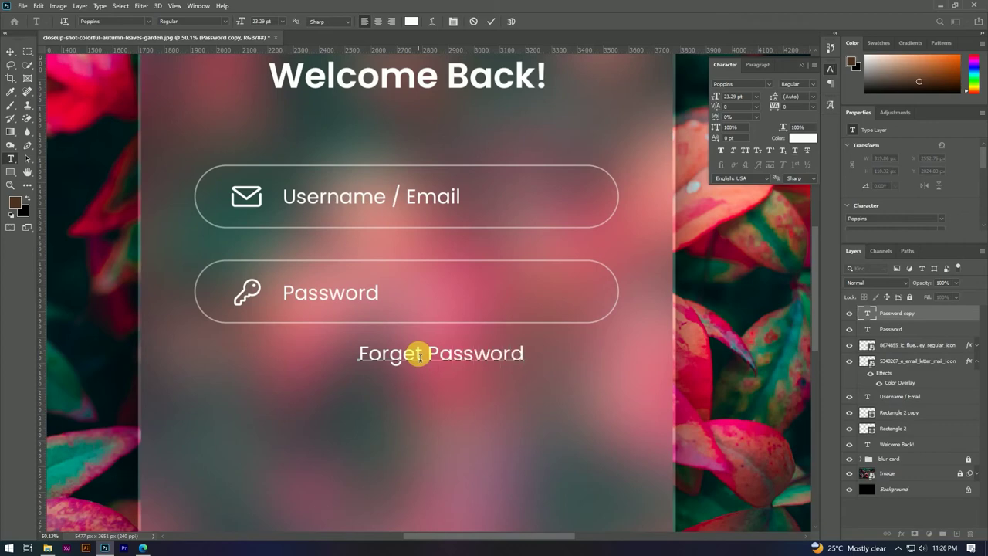
{"action": "type", "text": "?"}
{"action": "left_click", "coordinate": [490, 21]}
{"action": "key", "text": "v"}
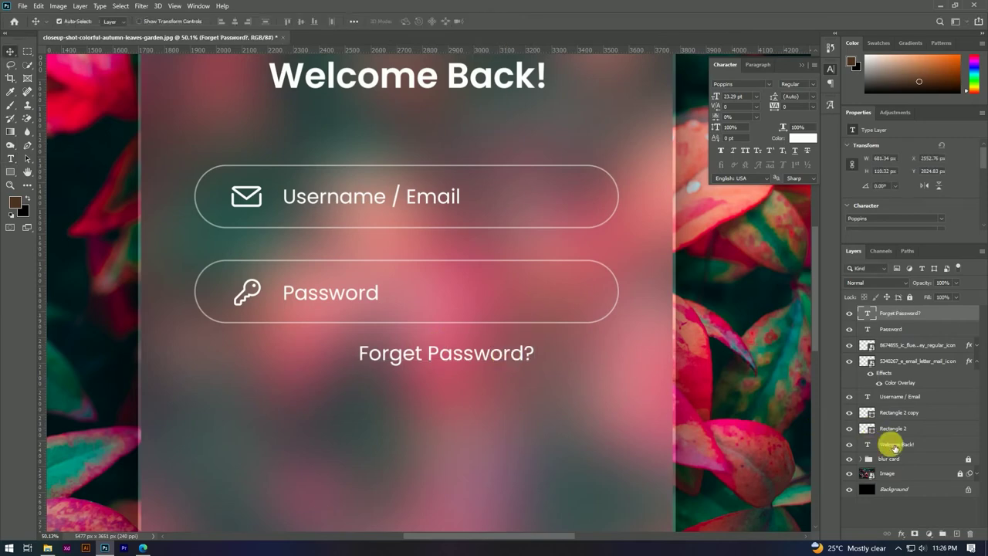
Centre Forget Password? against the background and set its size to 18 pt.
{"action": "left_click", "coordinate": [915, 488]}
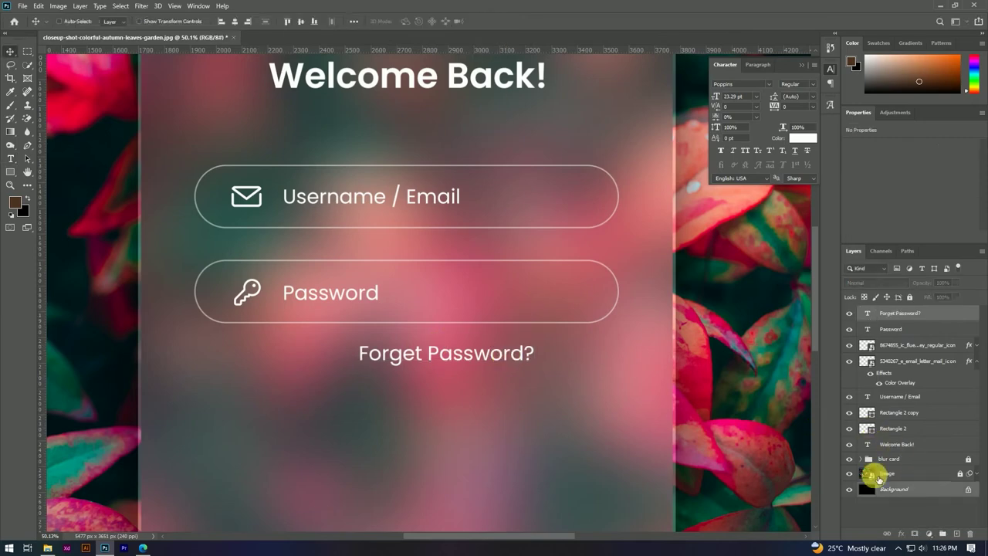
{"action": "left_click", "coordinate": [234, 21]}
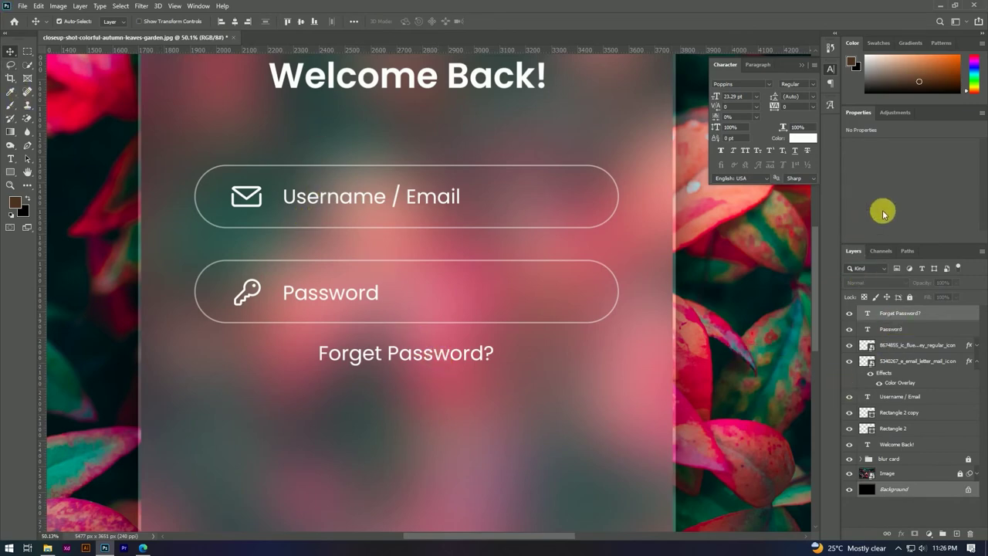
{"action": "scroll", "coordinate": [818, 185], "scroll_direction": "down", "scroll_amount": 1}
{"action": "left_click", "coordinate": [741, 97]}
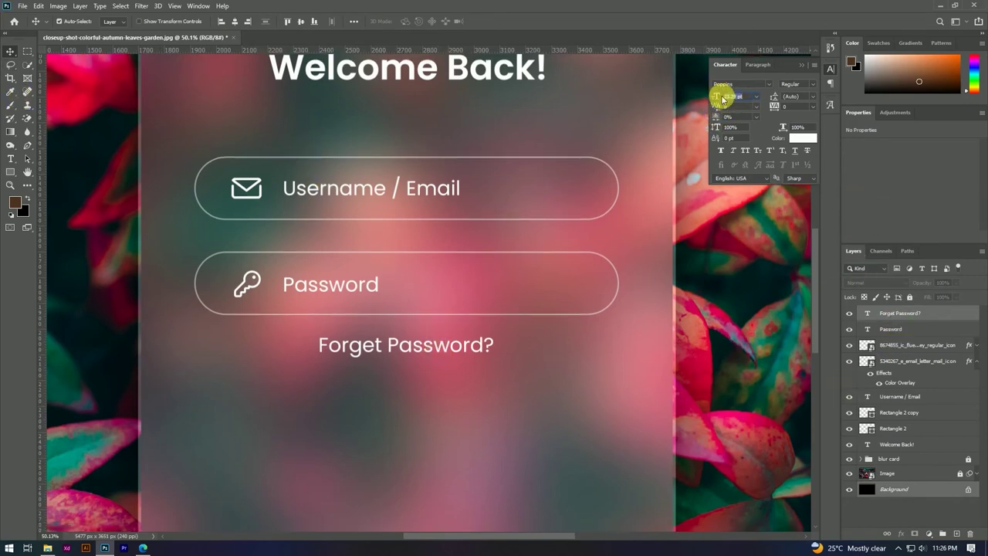
{"action": "type", "text": "18"}
{"action": "key", "text": "Return"}
Re-centre the Forget Password? text horizontally beneath the password field.
{"action": "left_click_drag", "start_coordinate": [454, 353], "coordinate": [439, 352]}
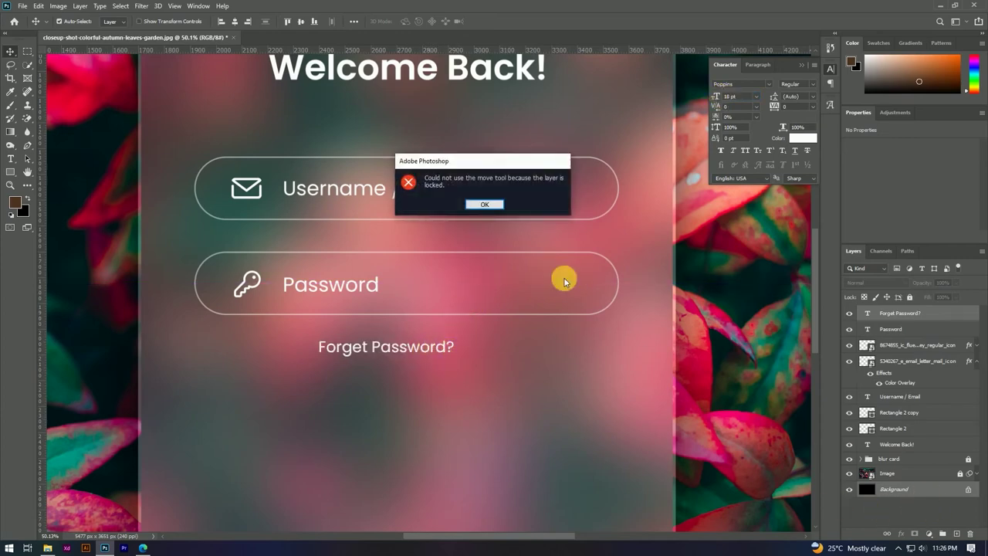
{"action": "left_click", "coordinate": [478, 205]}
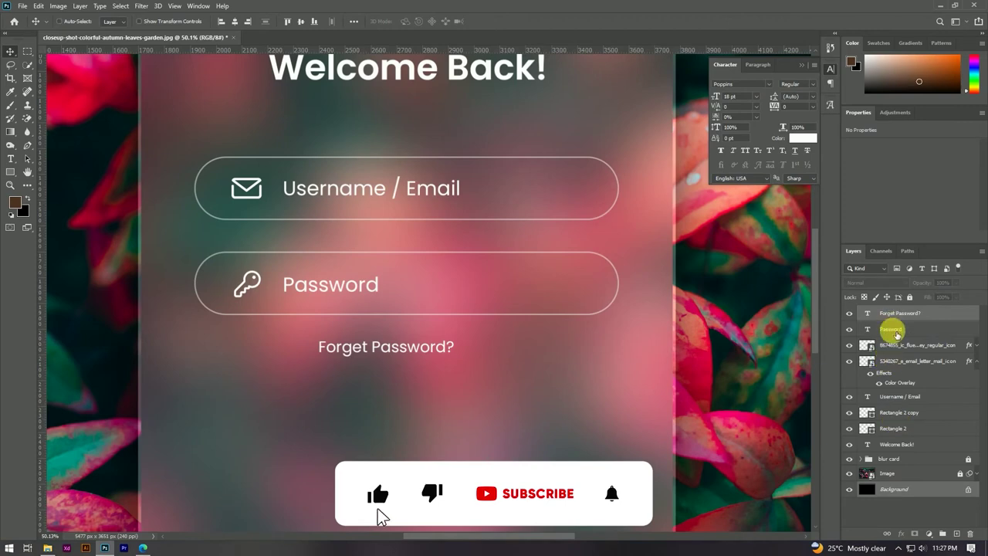
{"action": "left_click", "coordinate": [895, 329], "text": "shift"}
{"action": "left_click", "coordinate": [899, 328], "text": "ctrl"}
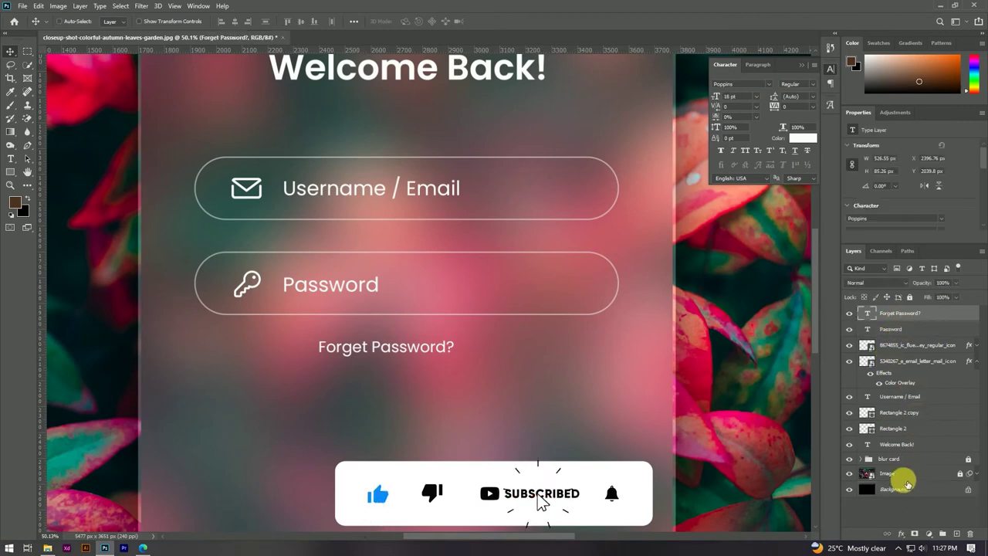
{"action": "left_click", "coordinate": [234, 21]}
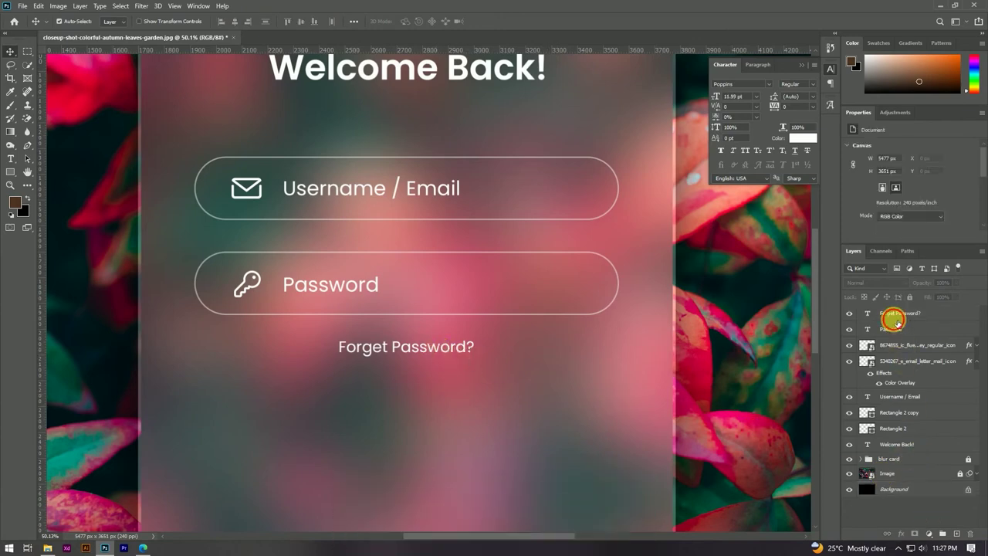
{"action": "left_click", "coordinate": [895, 316]}
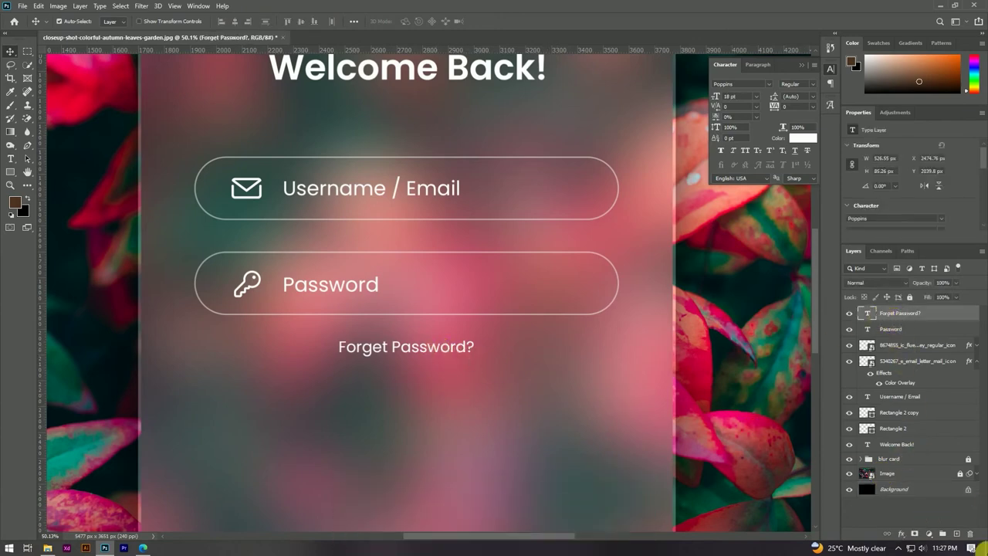
{"action": "scroll", "coordinate": [391, 278], "scroll_direction": "down", "scroll_amount": 2}
{"action": "scroll", "coordinate": [414, 344], "scroll_direction": "up", "scroll_amount": 2}
{"action": "scroll", "coordinate": [386, 335], "scroll_direction": "down", "scroll_amount": 2}
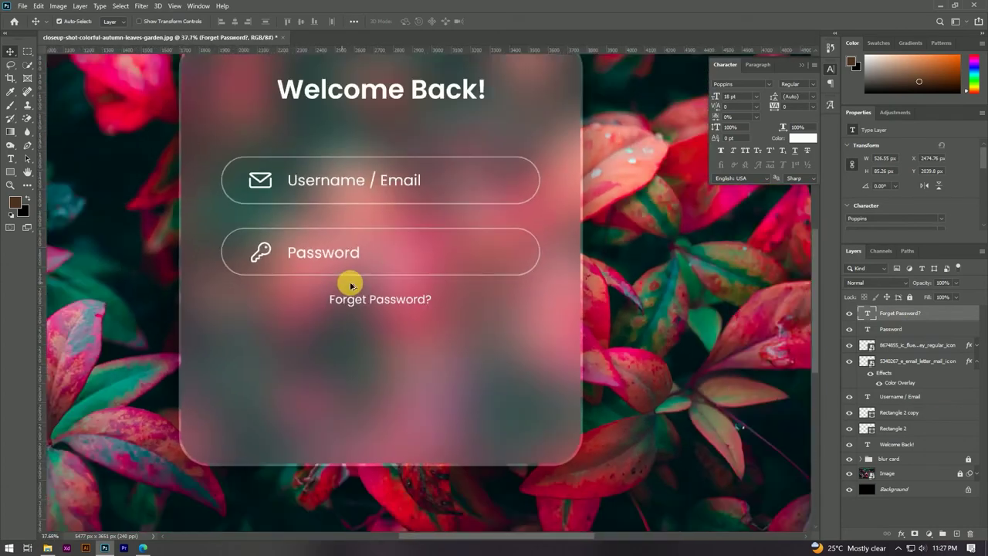
{"action": "scroll", "coordinate": [350, 285], "scroll_direction": "down", "scroll_amount": 1}
{"action": "scroll", "coordinate": [347, 302], "scroll_direction": "up", "scroll_amount": 1}
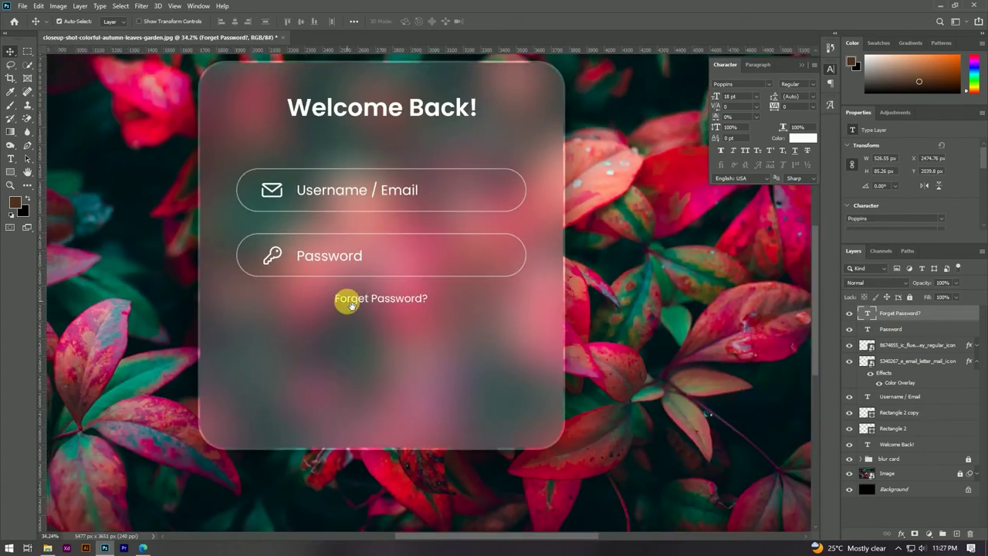
{"action": "left_click", "coordinate": [11, 160]}
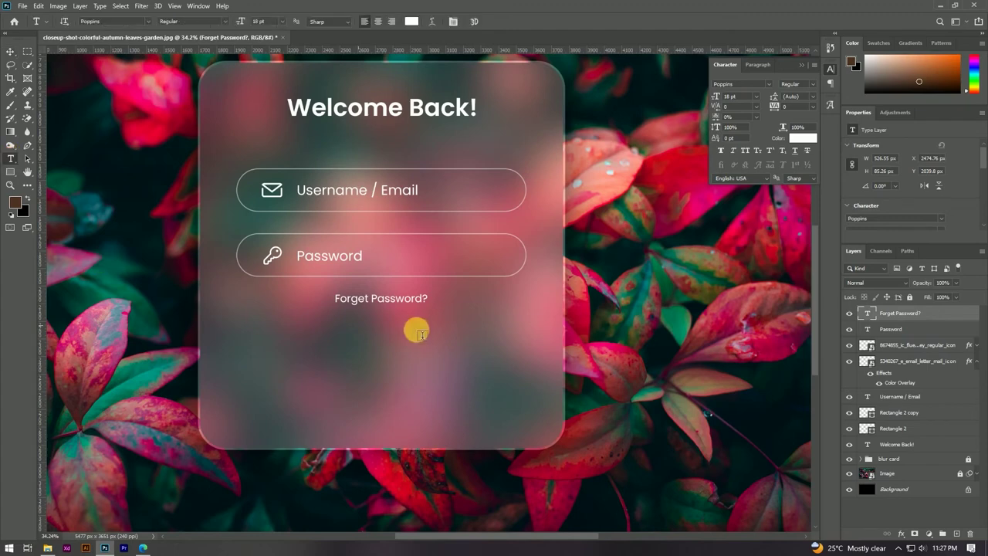
Draw a rectangle below the Forget Password? link.
{"action": "left_click", "coordinate": [11, 174]}
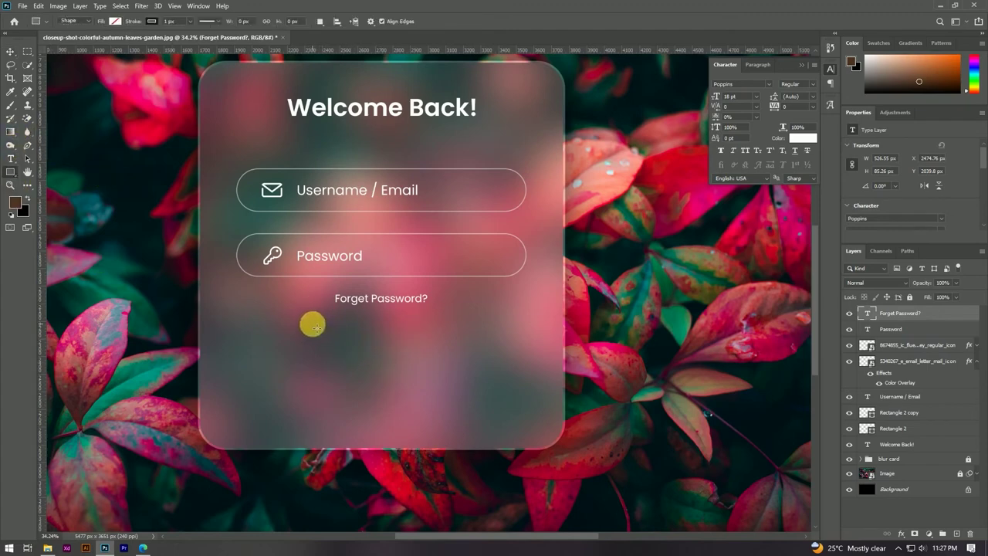
{"action": "left_click_drag", "start_coordinate": [313, 323], "coordinate": [461, 361]}
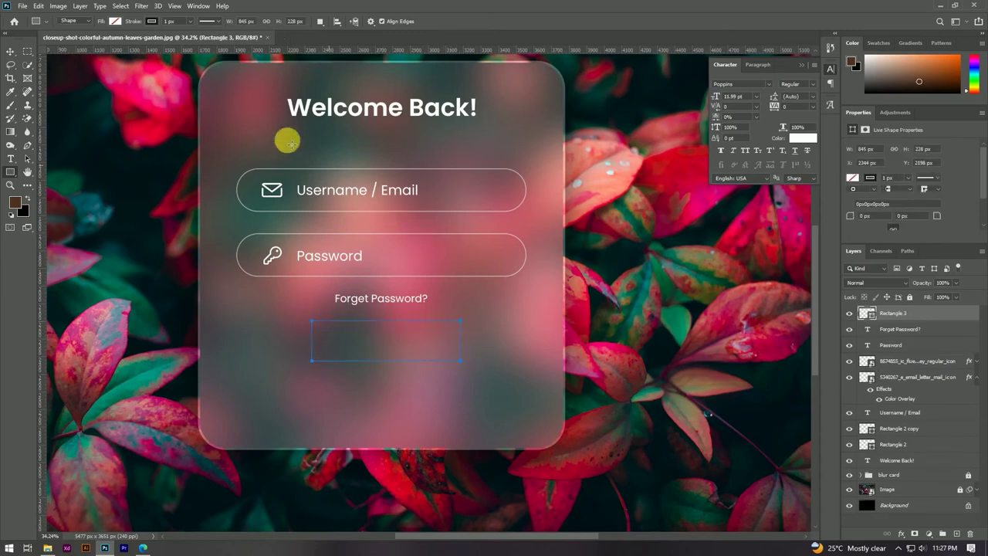
{"action": "left_click", "coordinate": [11, 51]}
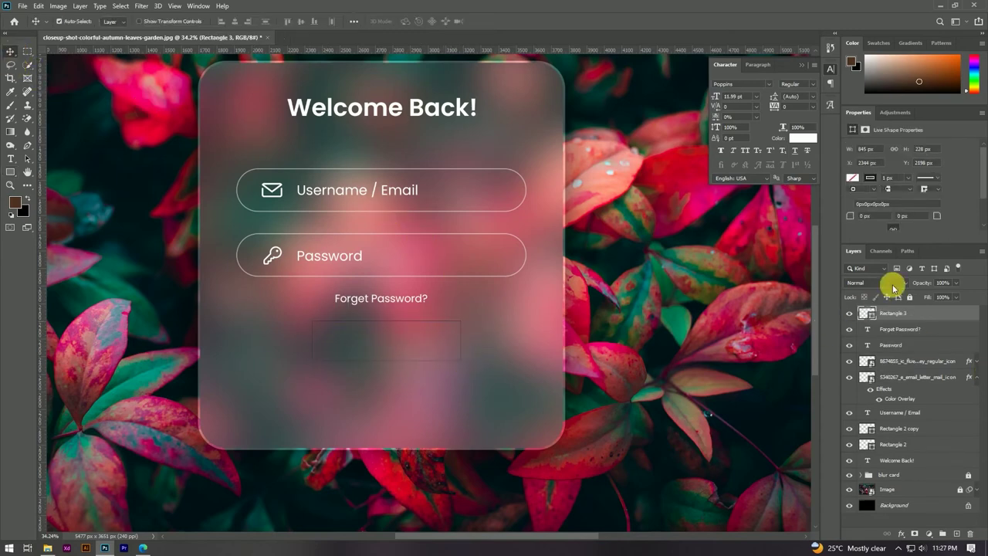
Fill the rectangle with a leaf-sampled pink-red, #f3415b.
{"action": "left_click", "coordinate": [869, 170]}
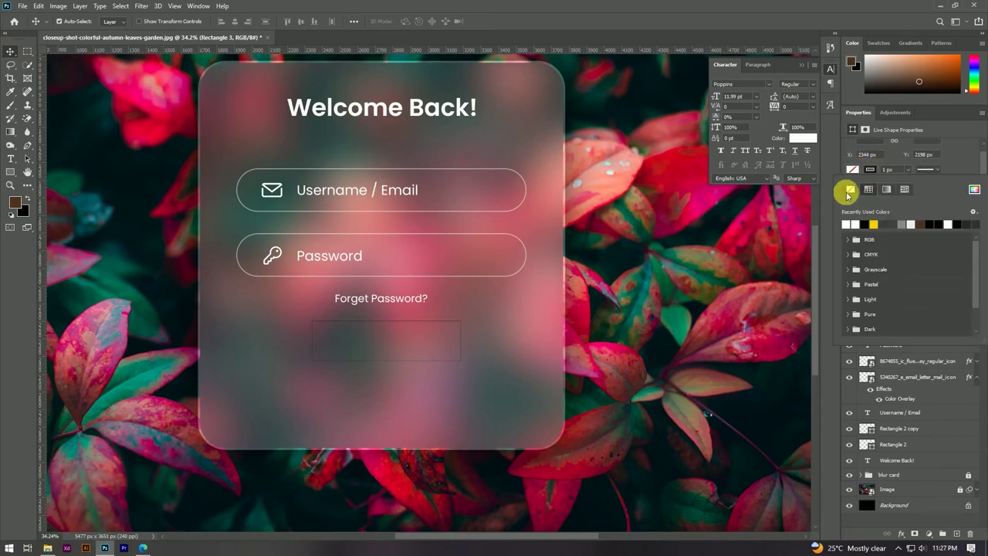
{"action": "left_click", "coordinate": [850, 189]}
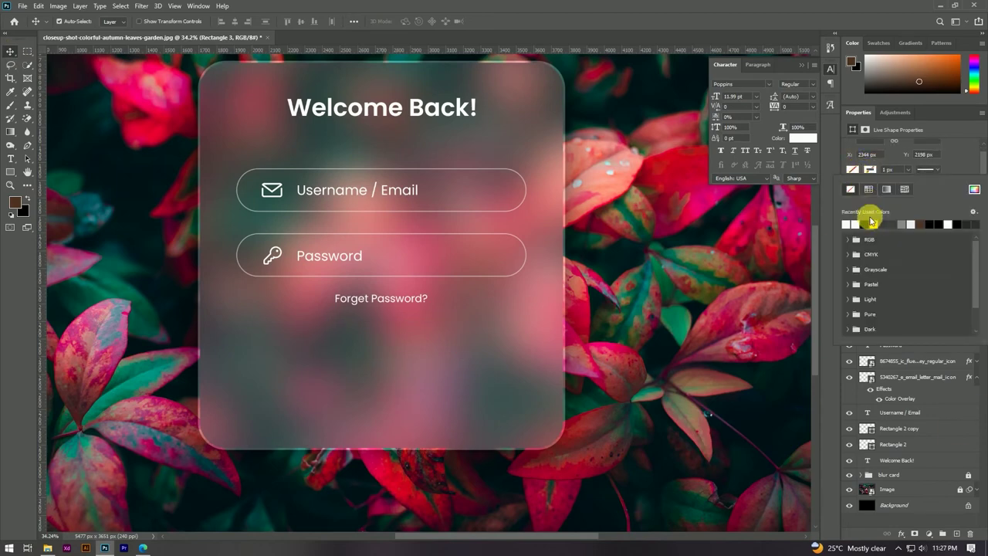
{"action": "left_click", "coordinate": [974, 189]}
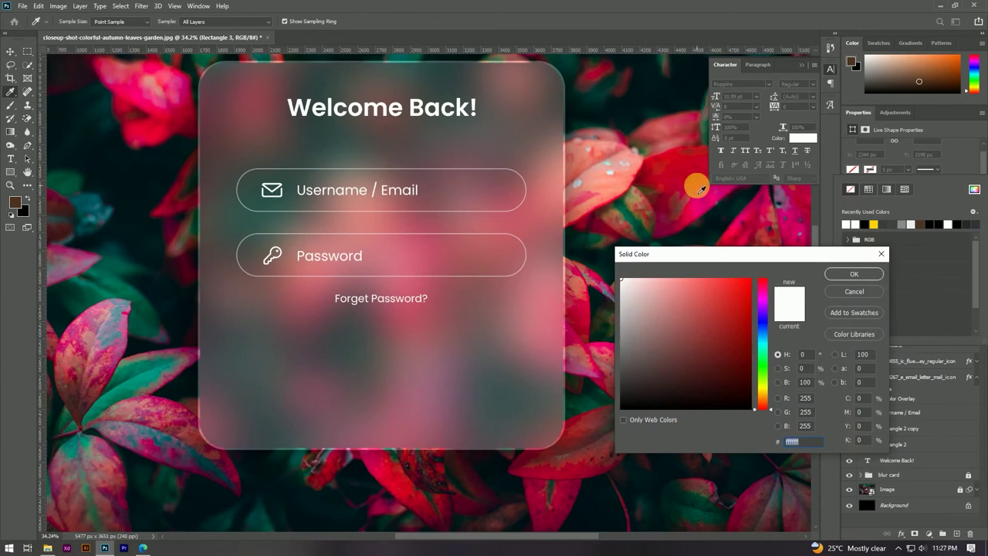
{"action": "left_click", "coordinate": [697, 183]}
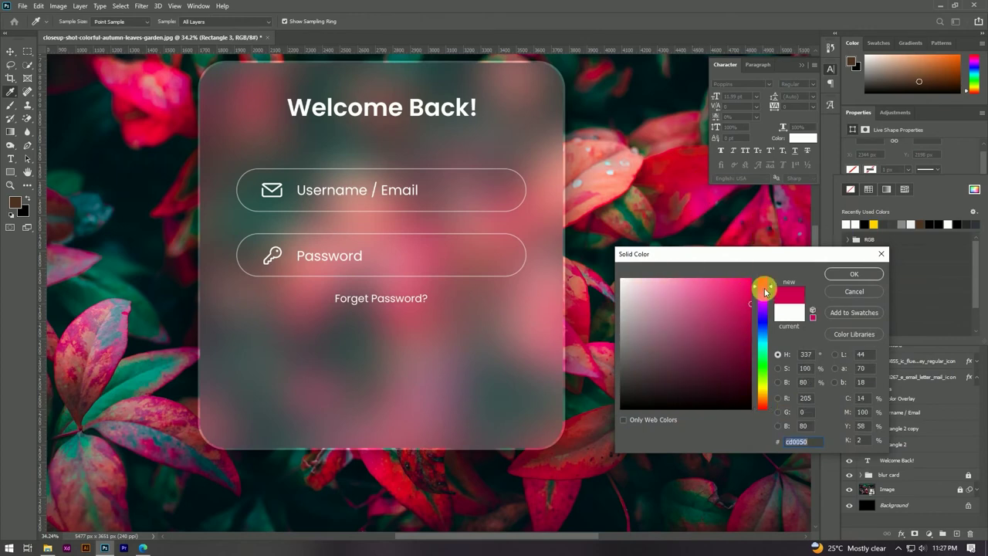
{"action": "left_click_drag", "start_coordinate": [750, 291], "coordinate": [739, 286]}
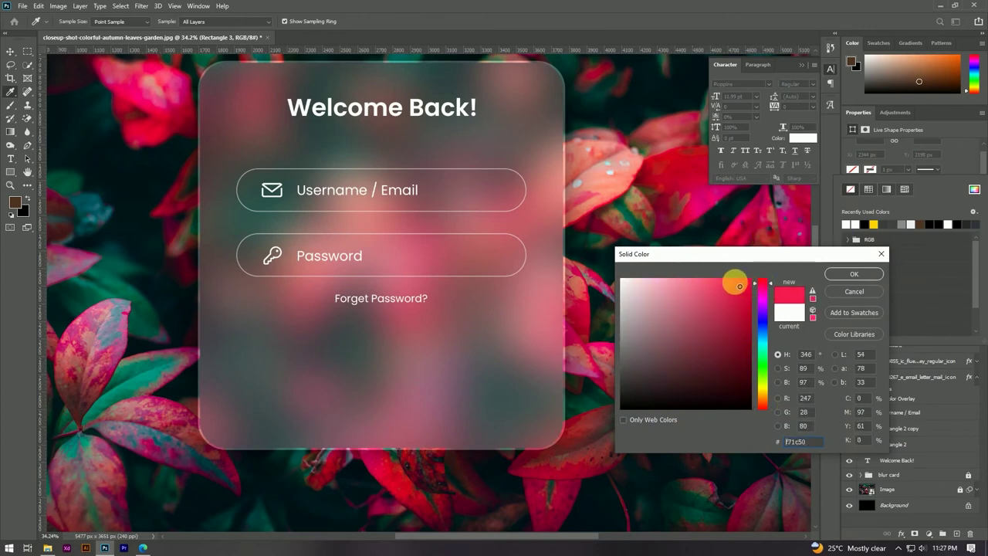
{"action": "left_click", "coordinate": [852, 274]}
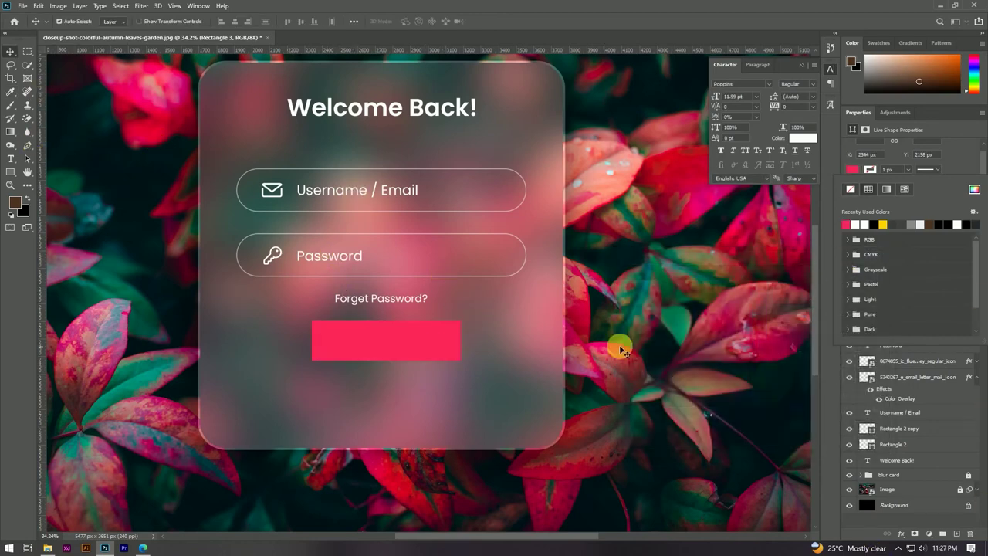
{"action": "left_click", "coordinate": [974, 189]}
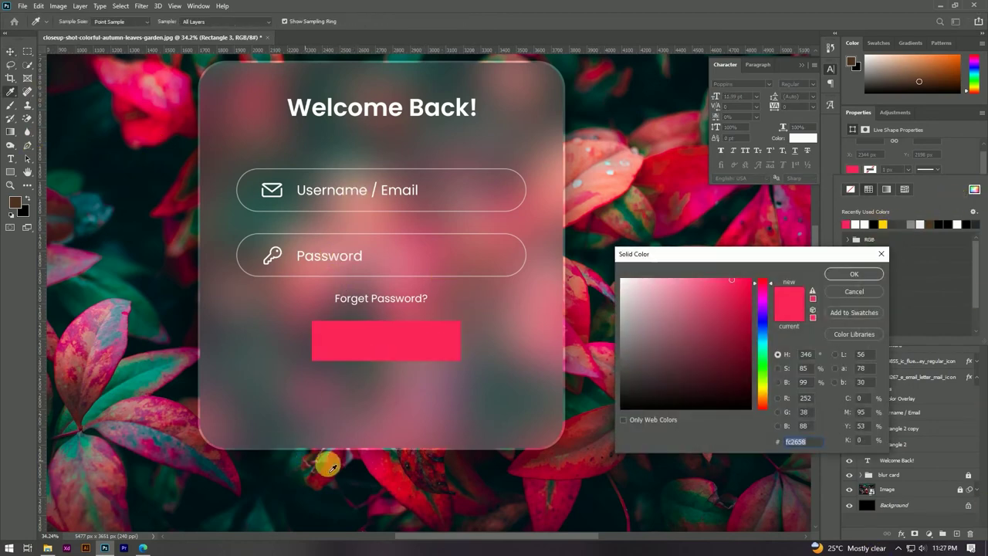
{"action": "left_click", "coordinate": [398, 475]}
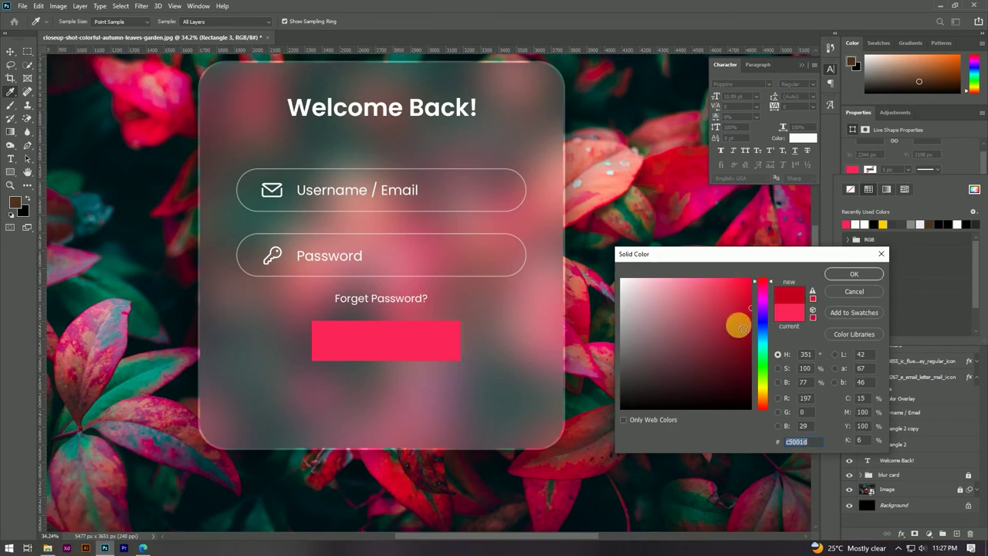
{"action": "left_click_drag", "start_coordinate": [750, 309], "coordinate": [727, 290]}
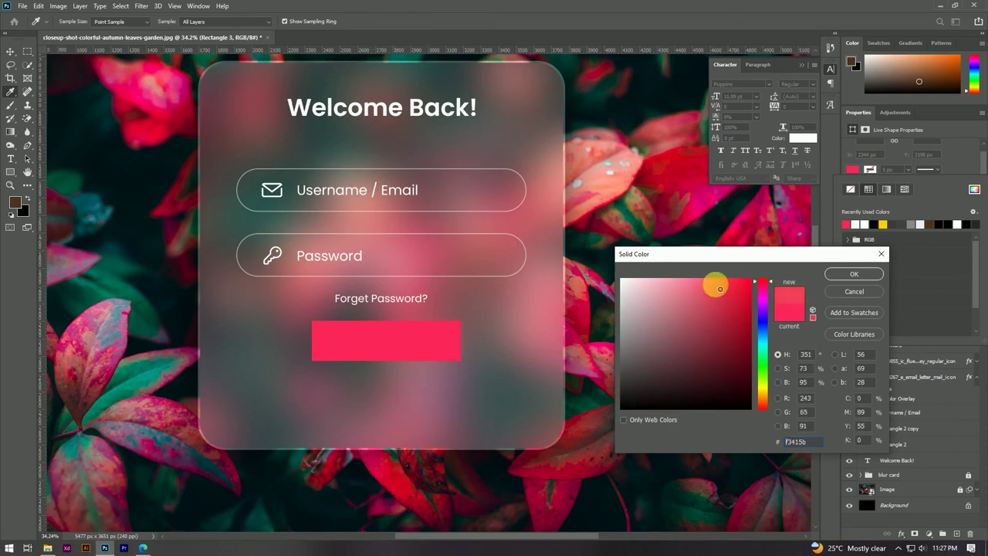
{"action": "left_click", "coordinate": [827, 273]}
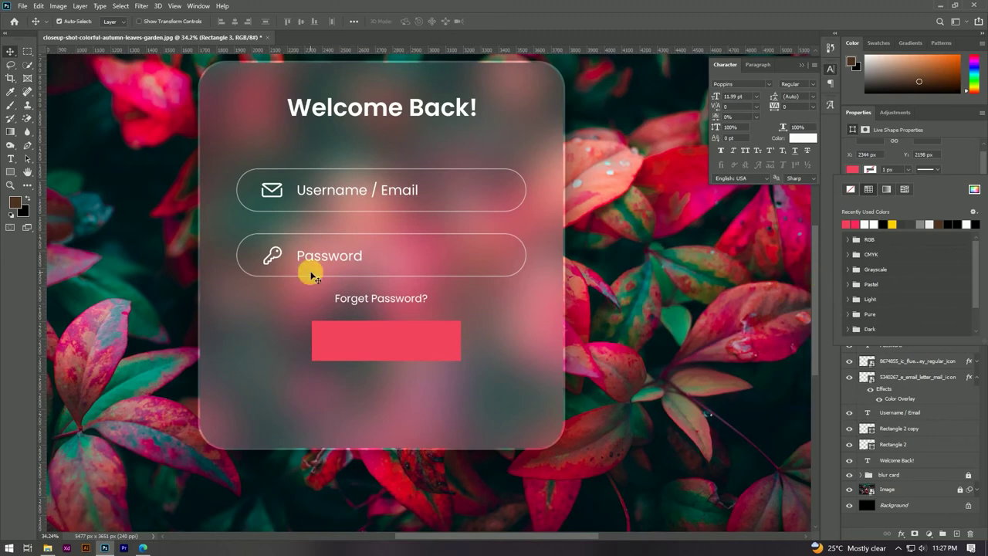
{"action": "left_click", "coordinate": [13, 50]}
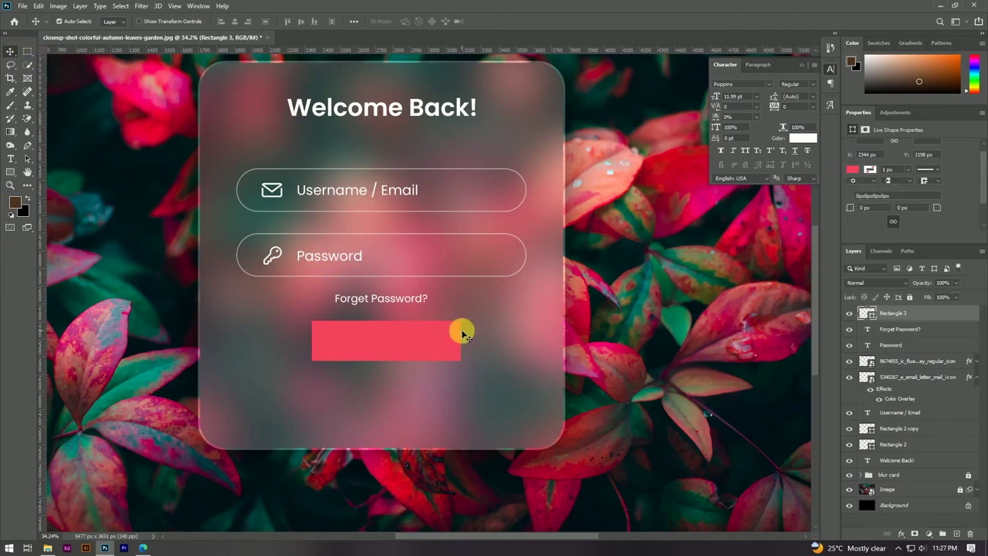
Change the button fill to a brighter vivid pink-red, #f8224a.
{"action": "left_click", "coordinate": [853, 169]}
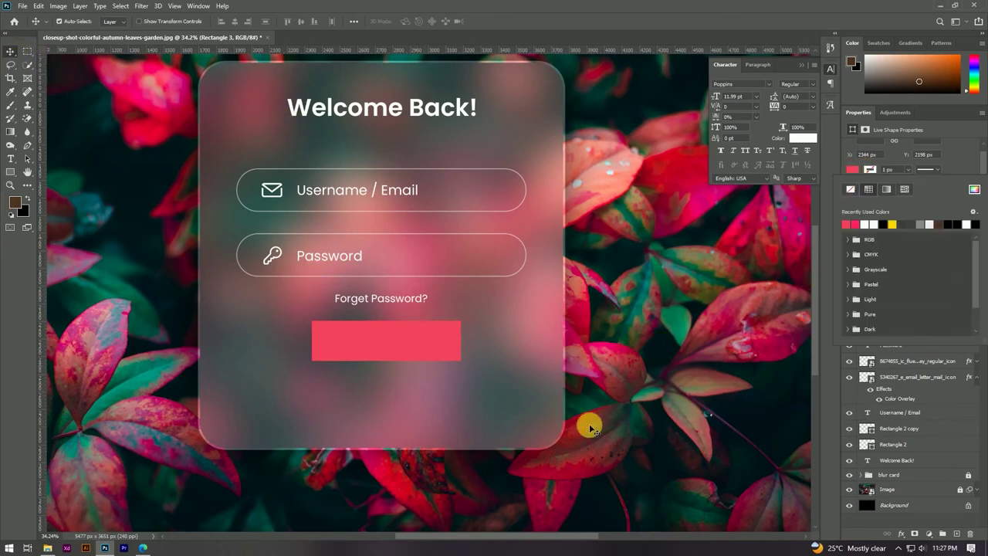
{"action": "left_click", "coordinate": [974, 189]}
{"action": "left_click", "coordinate": [409, 490]}
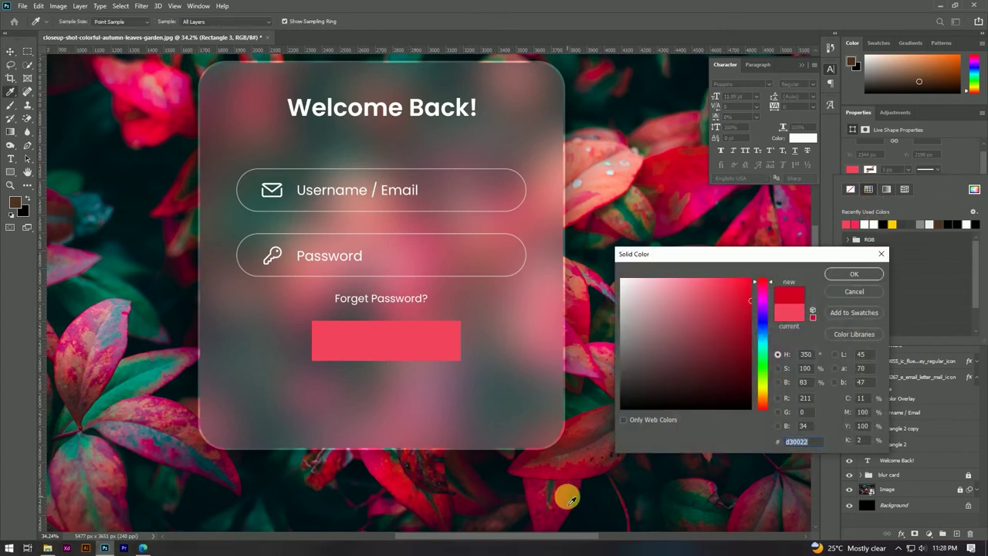
{"action": "left_click", "coordinate": [849, 274]}
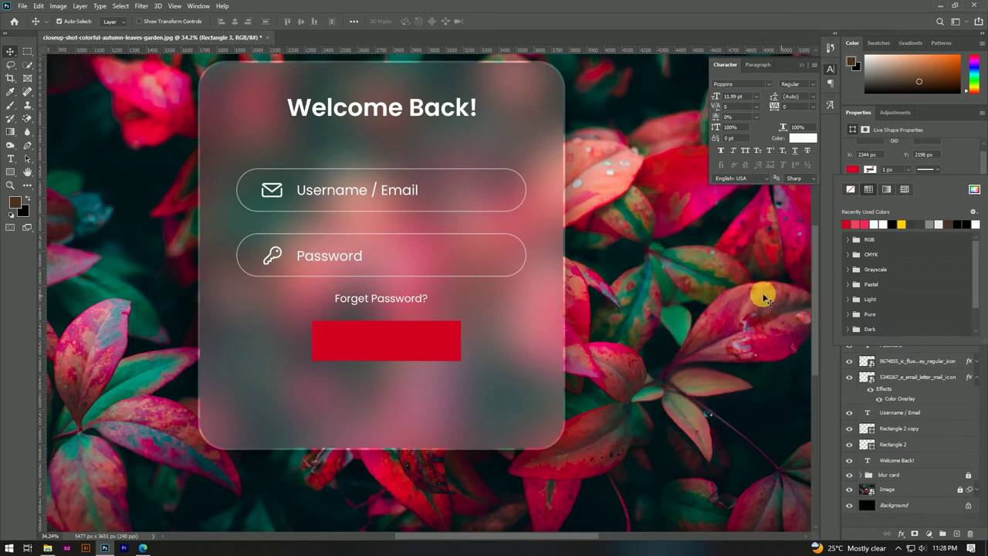
{"action": "left_click", "coordinate": [470, 296]}
{"action": "key", "text": "ctrl+z"}
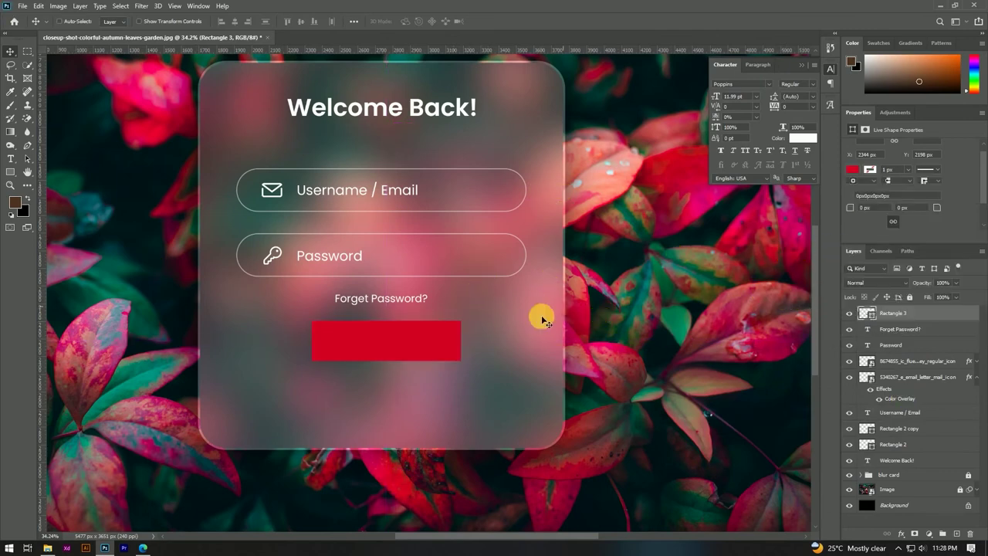
{"action": "left_click", "coordinate": [852, 169]}
{"action": "left_click", "coordinate": [974, 190]}
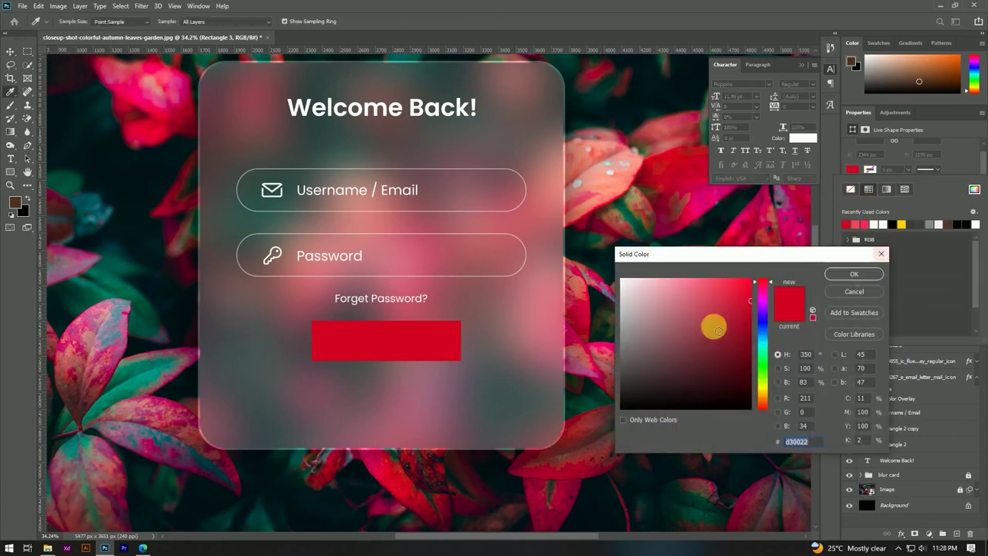
{"action": "left_click_drag", "start_coordinate": [758, 283], "coordinate": [761, 283]}
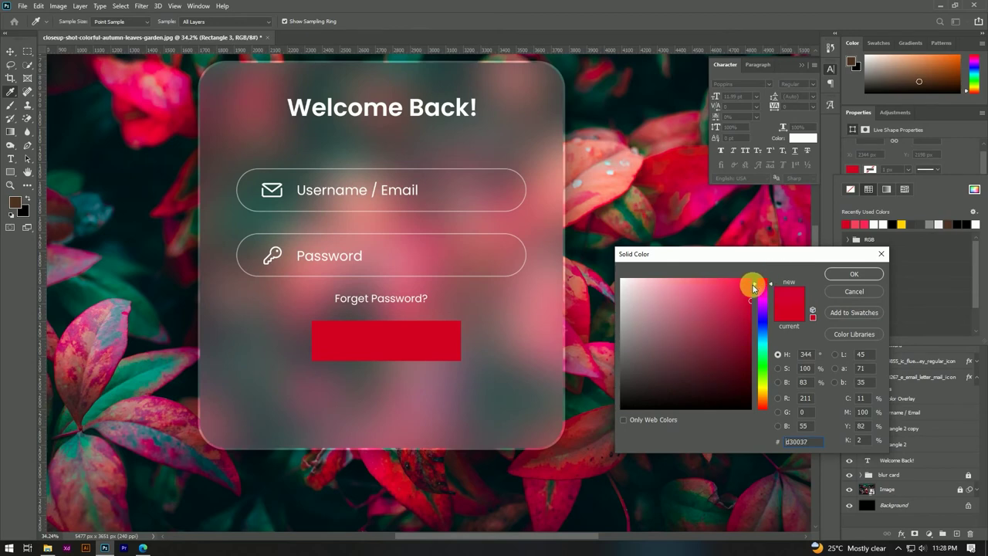
{"action": "left_click_drag", "start_coordinate": [753, 294], "coordinate": [739, 287]}
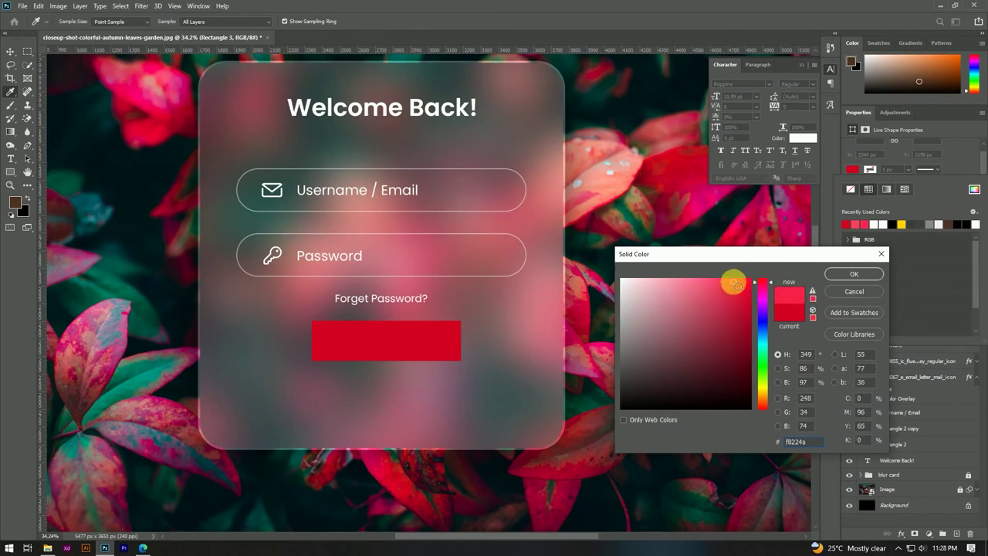
{"action": "left_click", "coordinate": [854, 273]}
Move the button slightly left and down and round its corners to 114 px.
{"action": "left_click_drag", "start_coordinate": [407, 339], "coordinate": [399, 346]}
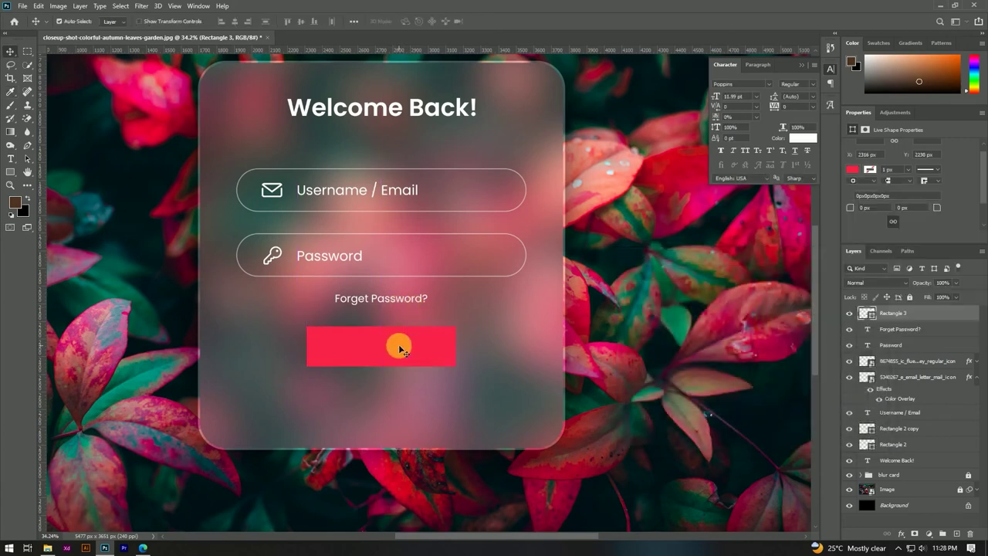
{"action": "left_click_drag", "start_coordinate": [849, 212], "coordinate": [981, 213]}
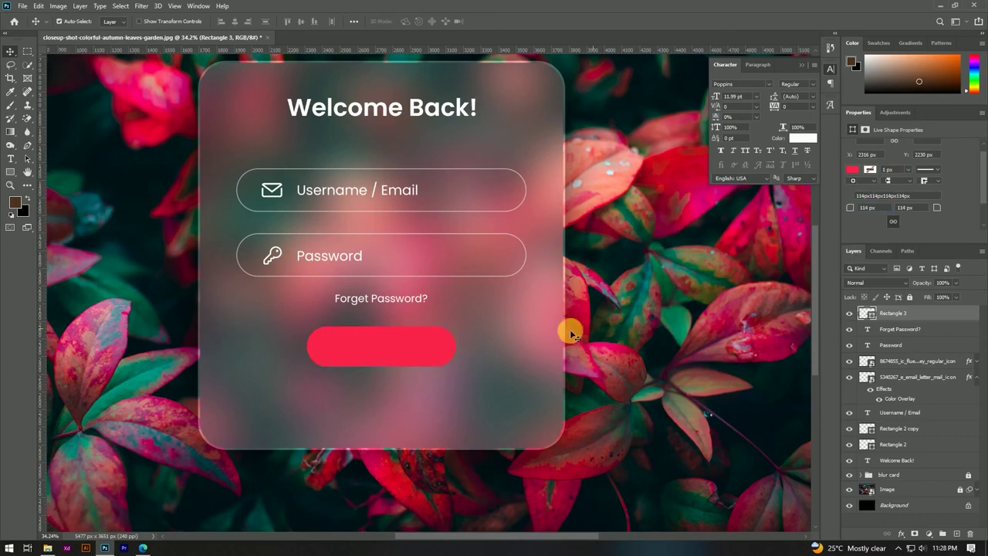
{"action": "key", "text": "ctrl+0"}
Duplicate the Username / Email text onto the red button.
{"action": "scroll", "coordinate": [440, 356], "scroll_direction": "up", "scroll_amount": 3}
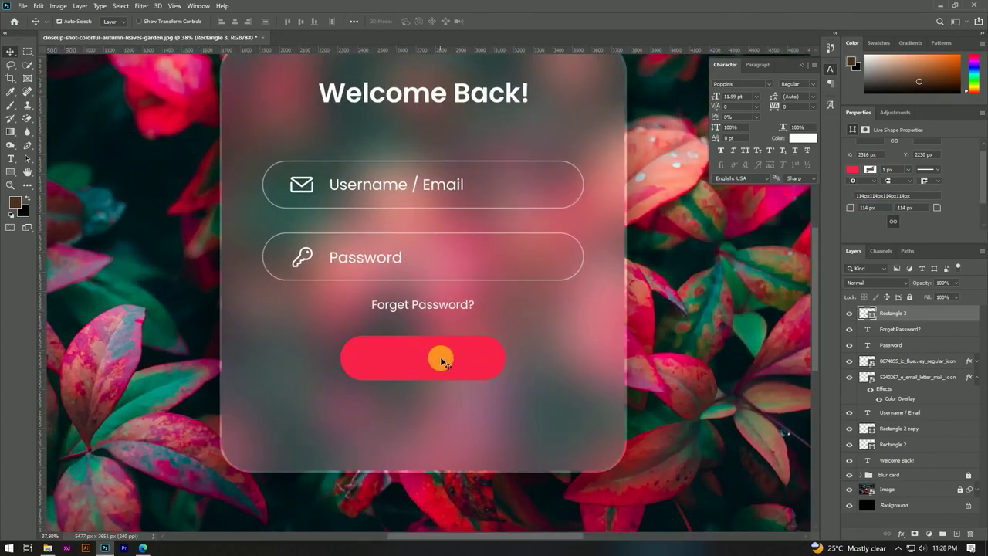
{"action": "scroll", "coordinate": [430, 346], "scroll_direction": "down", "scroll_amount": 2}
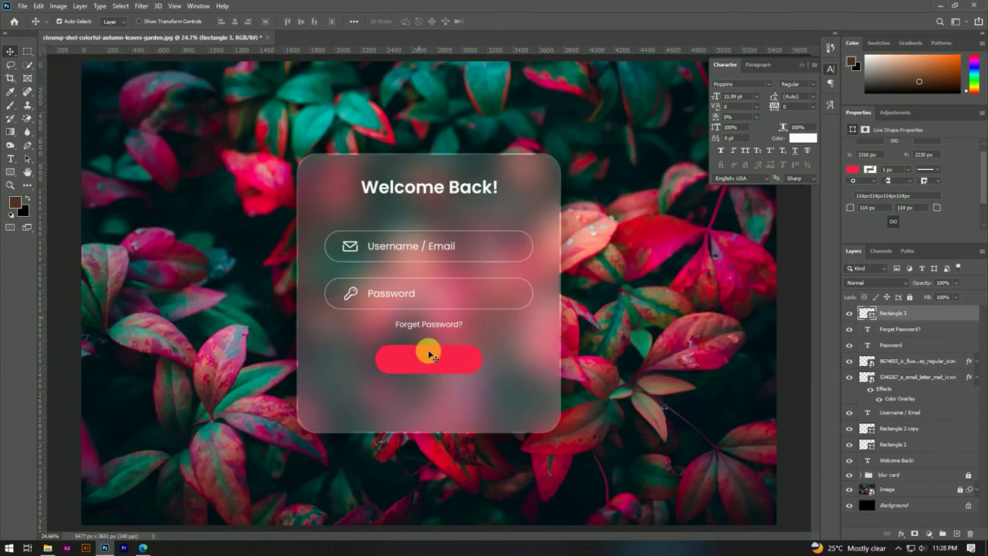
{"action": "scroll", "coordinate": [432, 360], "scroll_direction": "up", "scroll_amount": 3}
{"action": "scroll", "coordinate": [432, 366], "scroll_direction": "down", "scroll_amount": 1}
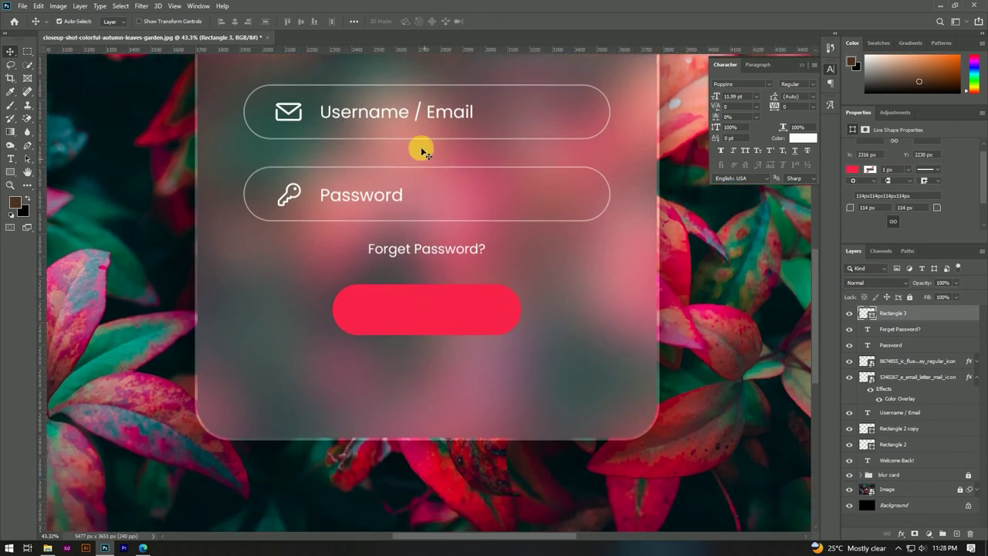
{"action": "left_click", "coordinate": [385, 114]}
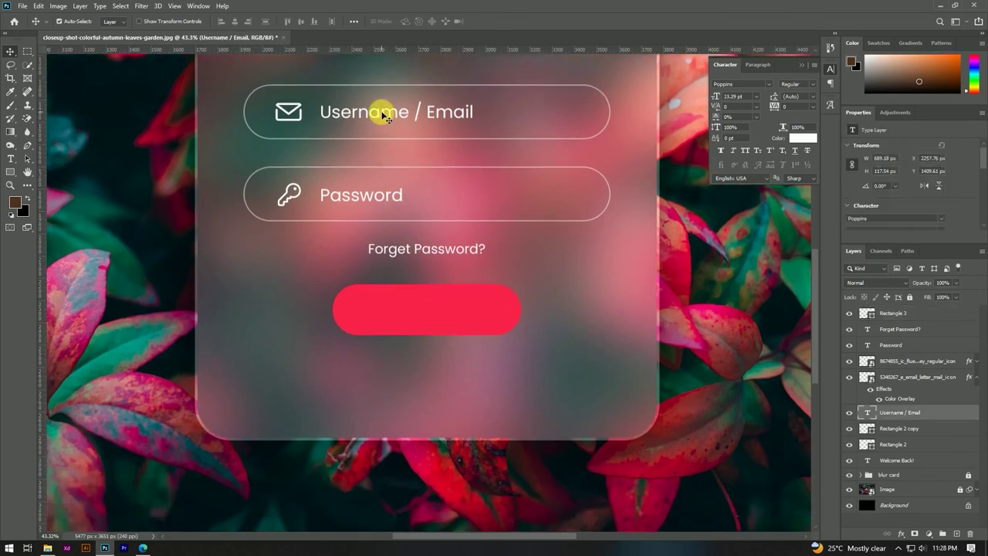
{"action": "left_click_drag", "start_coordinate": [383, 124], "coordinate": [417, 313]}
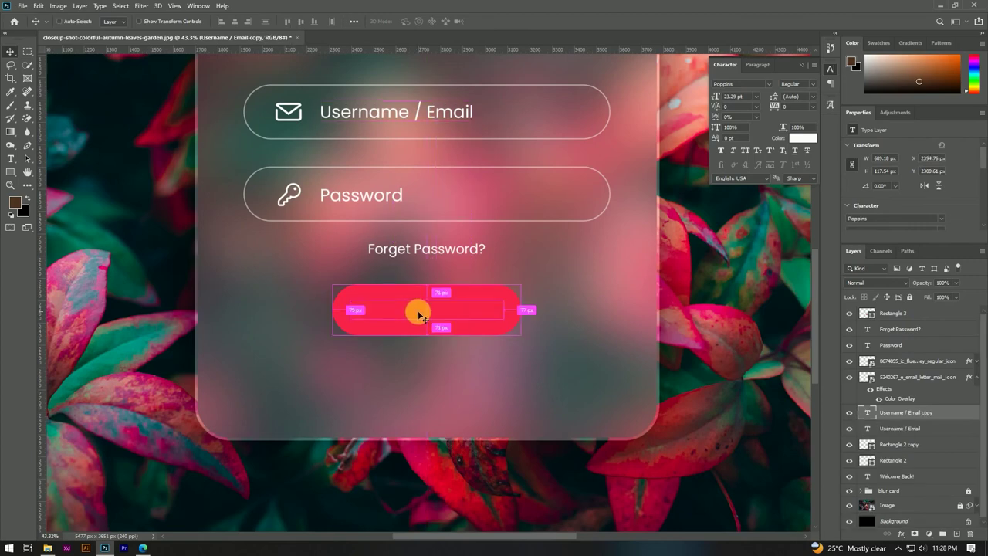
{"action": "left_click_drag", "start_coordinate": [417, 312], "coordinate": [417, 311]}
Reword the copied text to 'Sign in' and shift it right toward the centre.
{"action": "double_click", "coordinate": [458, 312]}
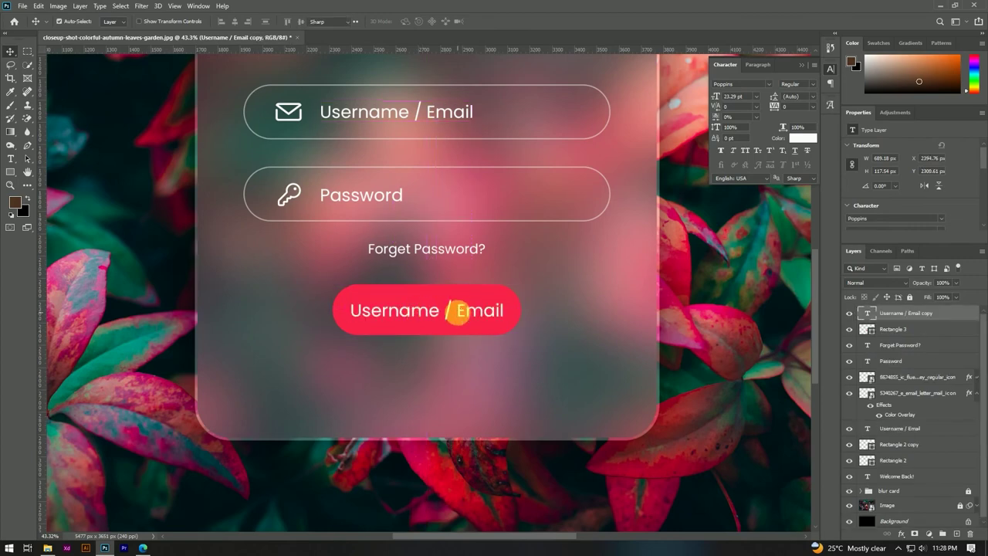
{"action": "type", "text": "Sign in"}
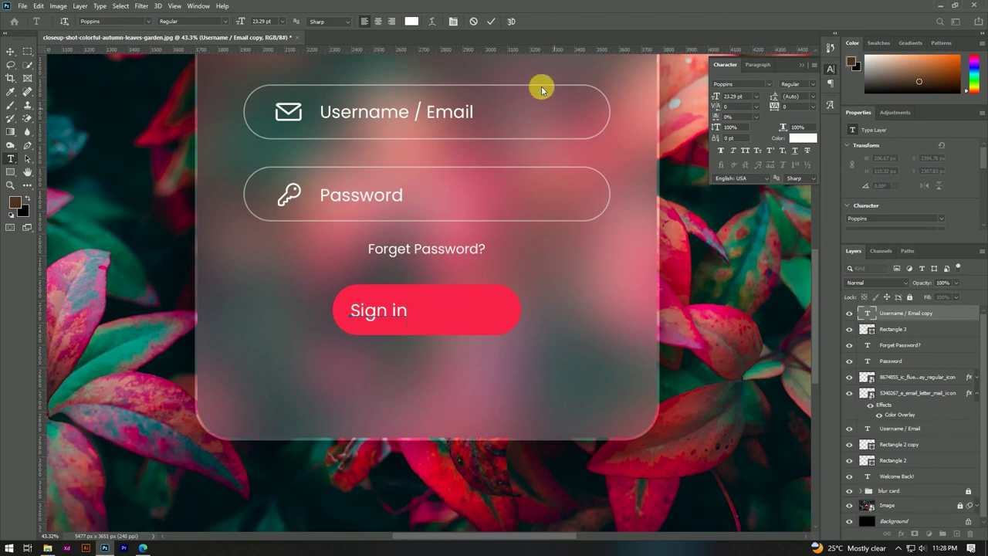
{"action": "left_click", "coordinate": [491, 21]}
{"action": "left_click_drag", "start_coordinate": [384, 310], "coordinate": [436, 307]}
{"action": "left_click", "coordinate": [916, 520]}
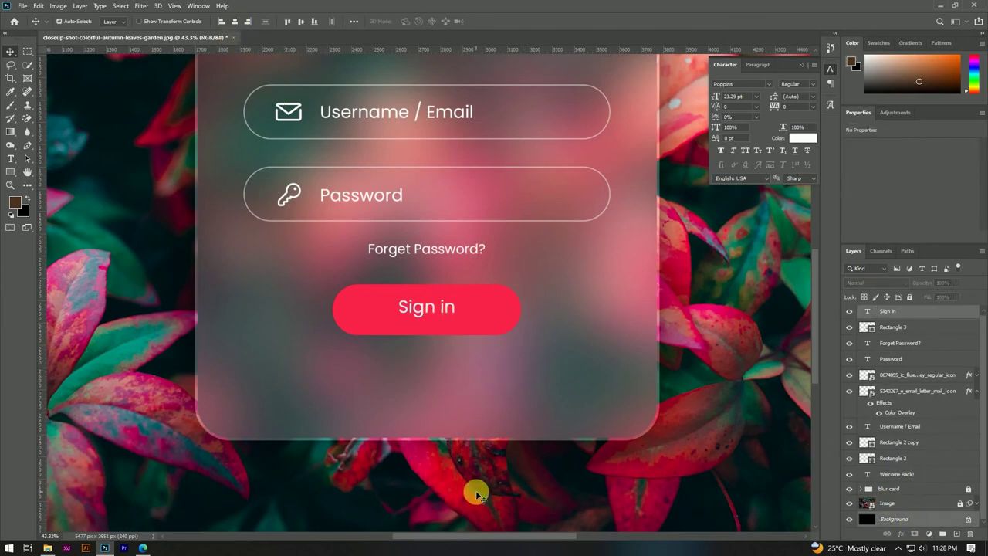
{"action": "scroll", "coordinate": [417, 307], "scroll_direction": "up", "scroll_amount": 3}
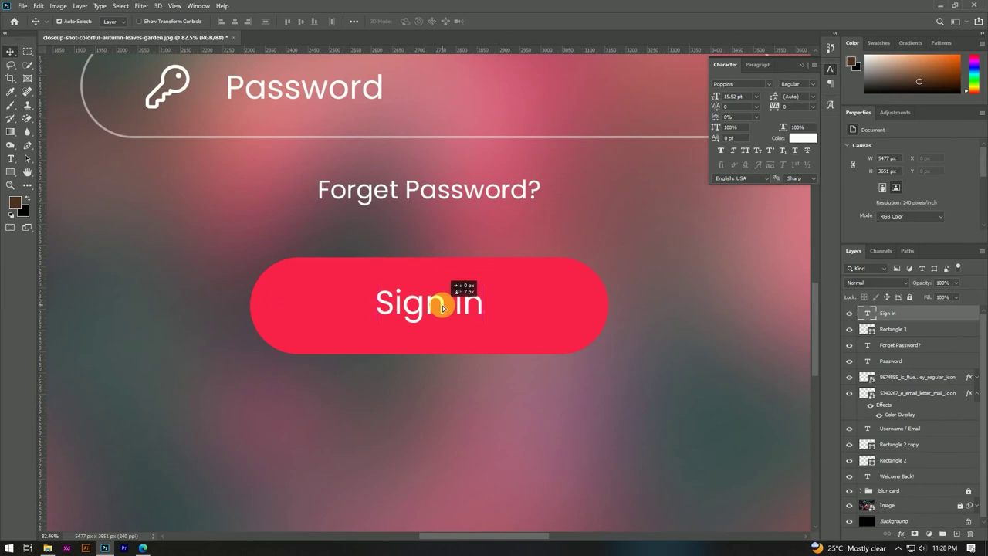
{"action": "scroll", "coordinate": [434, 254], "scroll_direction": "down", "scroll_amount": 3}
Change the Sign in label's font weight to Poppins SemiBold.
{"action": "double_click", "coordinate": [434, 279]}
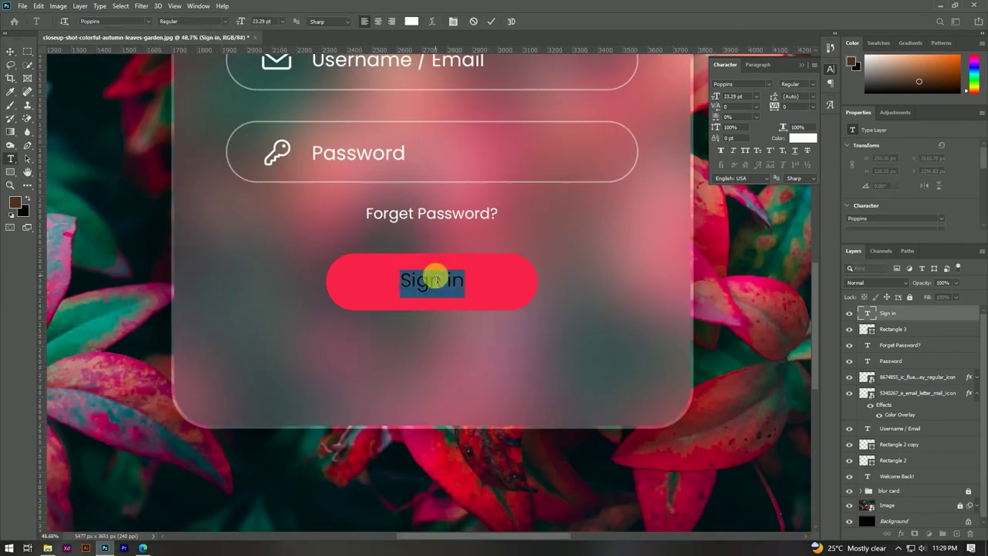
{"action": "left_click", "coordinate": [258, 21]}
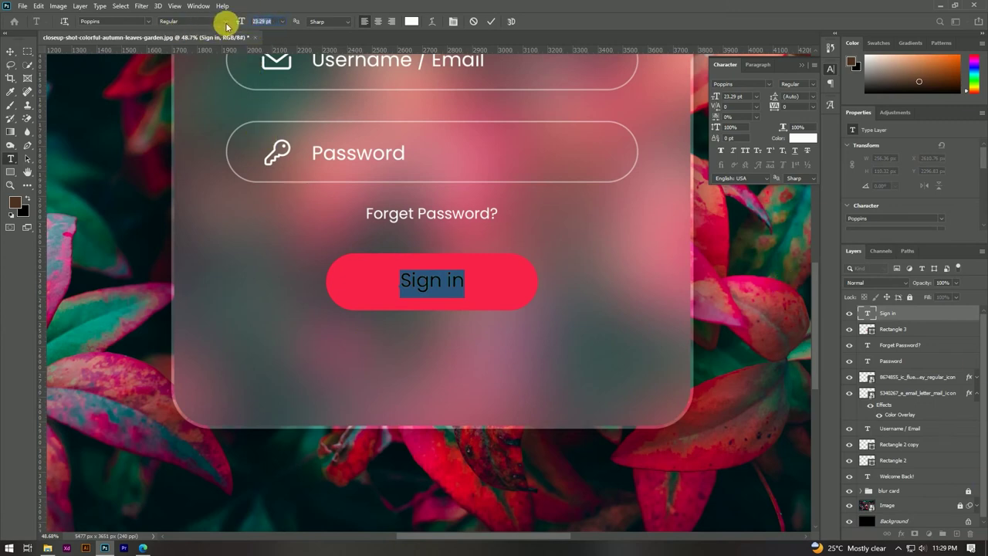
{"action": "left_click", "coordinate": [223, 21]}
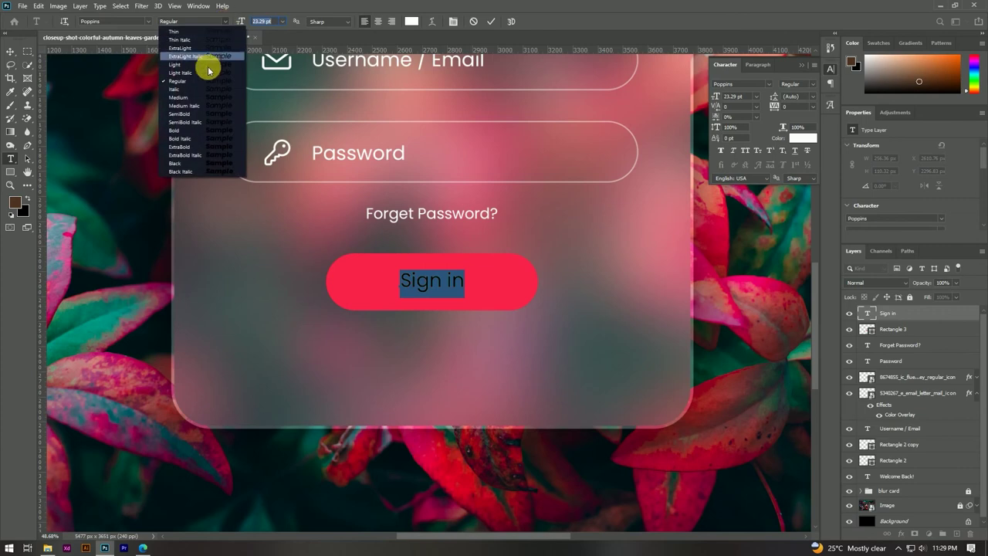
{"action": "left_click", "coordinate": [201, 112]}
{"action": "left_click", "coordinate": [491, 21]}
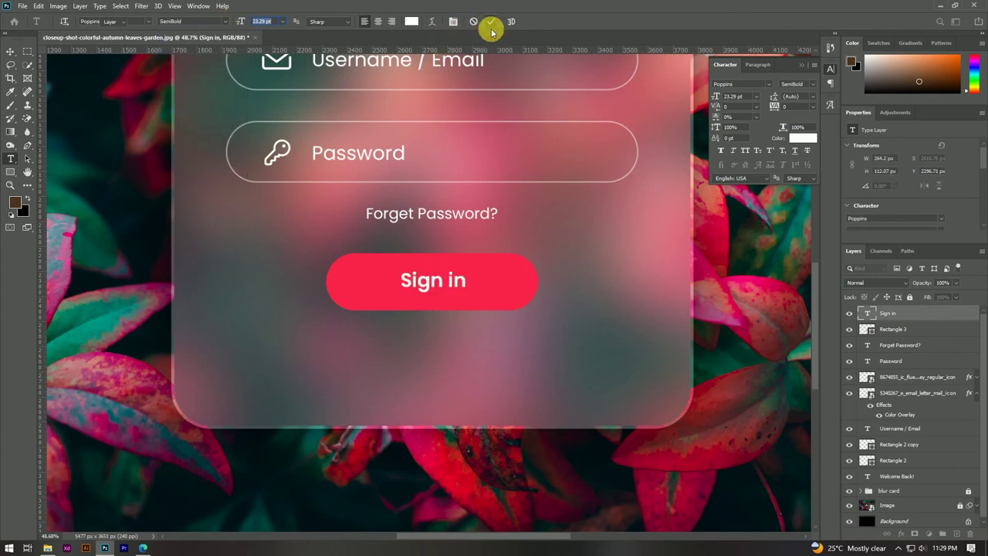
{"action": "key", "text": "v"}
Nudge the Sign in label into the centre of the pink pill button.
{"action": "left_click_drag", "start_coordinate": [431, 281], "coordinate": [426, 284]}
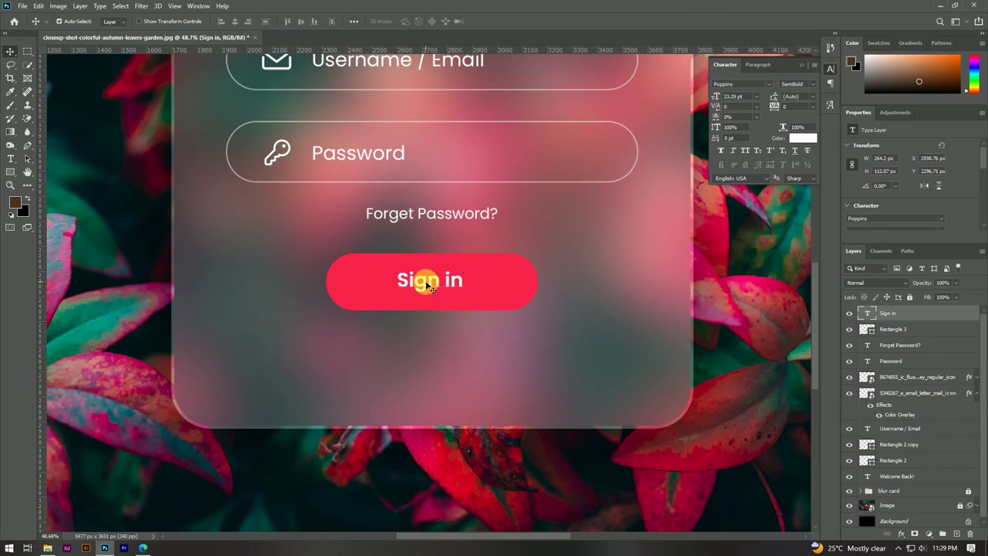
{"action": "scroll", "coordinate": [426, 284], "scroll_direction": "down", "scroll_amount": 3}
{"action": "scroll", "coordinate": [419, 209], "scroll_direction": "down", "scroll_amount": 2}
{"action": "scroll", "coordinate": [424, 214], "scroll_direction": "up", "scroll_amount": 3}
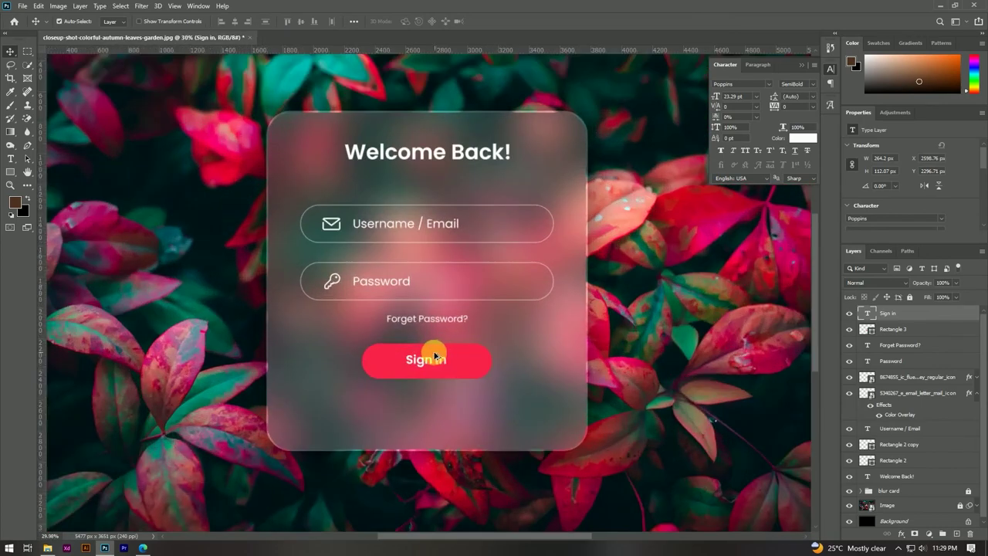
{"action": "scroll", "coordinate": [437, 356], "scroll_direction": "up", "scroll_amount": 2}
{"action": "scroll", "coordinate": [427, 381], "scroll_direction": "up", "scroll_amount": 1}
{"action": "scroll", "coordinate": [427, 293], "scroll_direction": "up", "scroll_amount": 1}
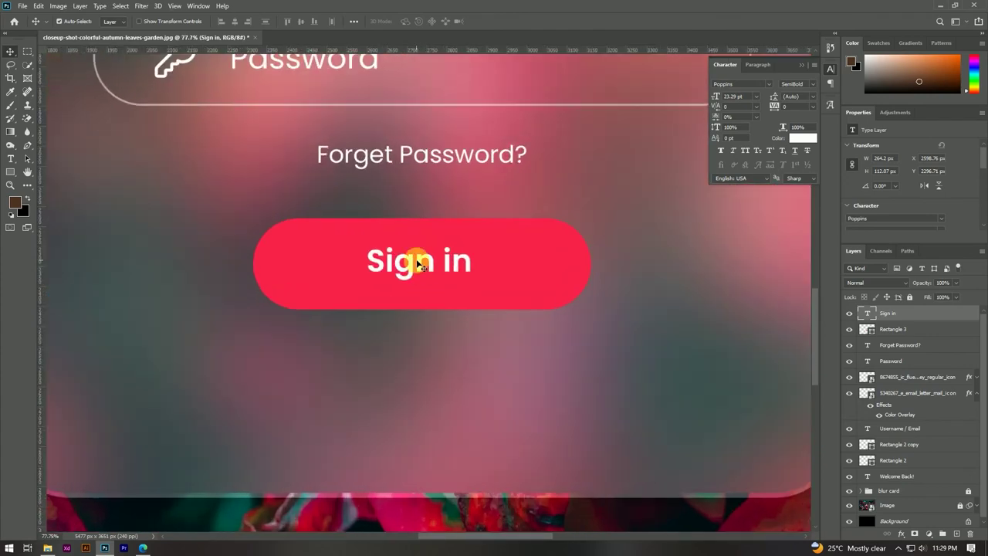
{"action": "left_click_drag", "start_coordinate": [421, 265], "coordinate": [416, 266]}
{"action": "scroll", "coordinate": [416, 266], "scroll_direction": "down", "scroll_amount": 1}
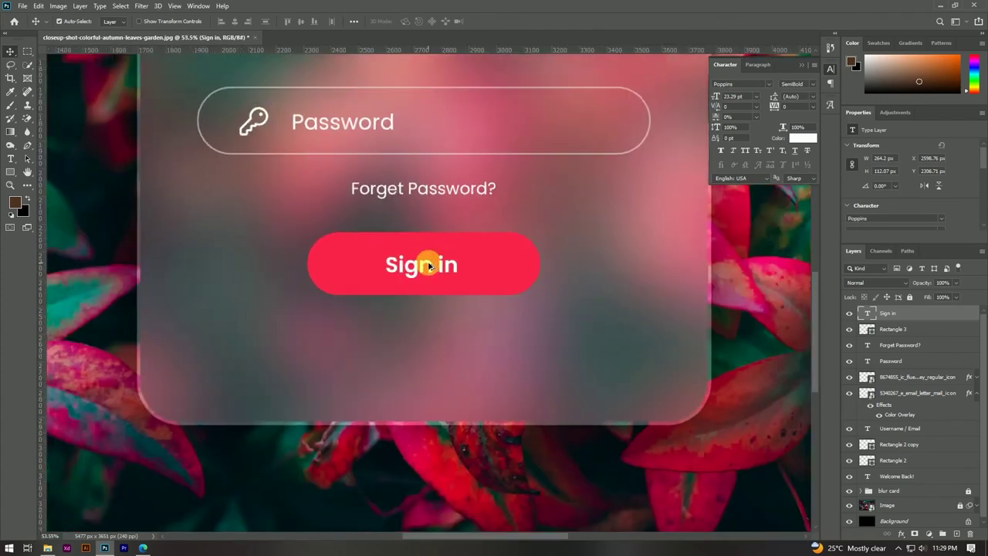
{"action": "scroll", "coordinate": [428, 265], "scroll_direction": "down", "scroll_amount": 2}
{"action": "scroll", "coordinate": [452, 325], "scroll_direction": "down", "scroll_amount": 1}
{"action": "scroll", "coordinate": [456, 326], "scroll_direction": "up", "scroll_amount": 1}
{"action": "scroll", "coordinate": [458, 371], "scroll_direction": "down", "scroll_amount": 1}
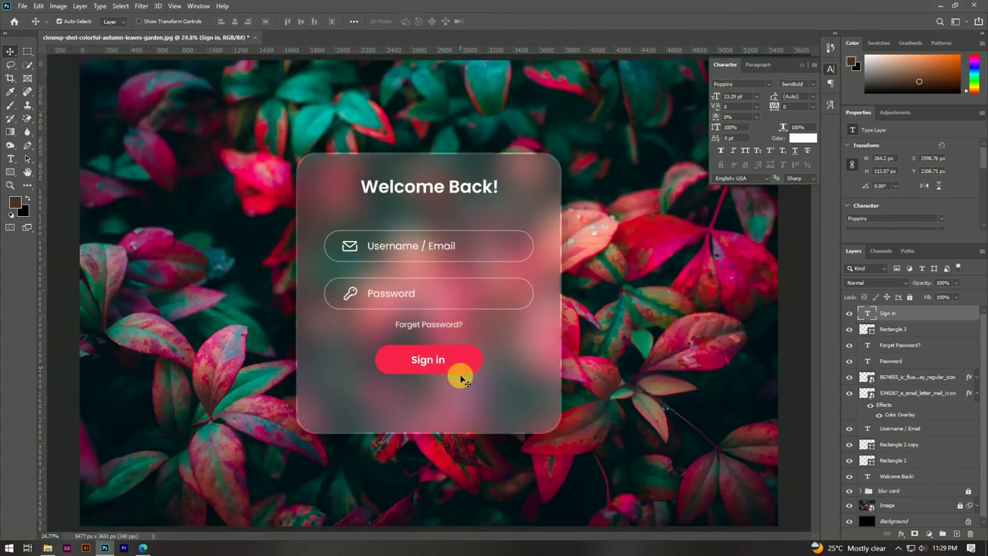
{"action": "scroll", "coordinate": [454, 363], "scroll_direction": "up", "scroll_amount": 1}
{"action": "left_click", "coordinate": [454, 363]}
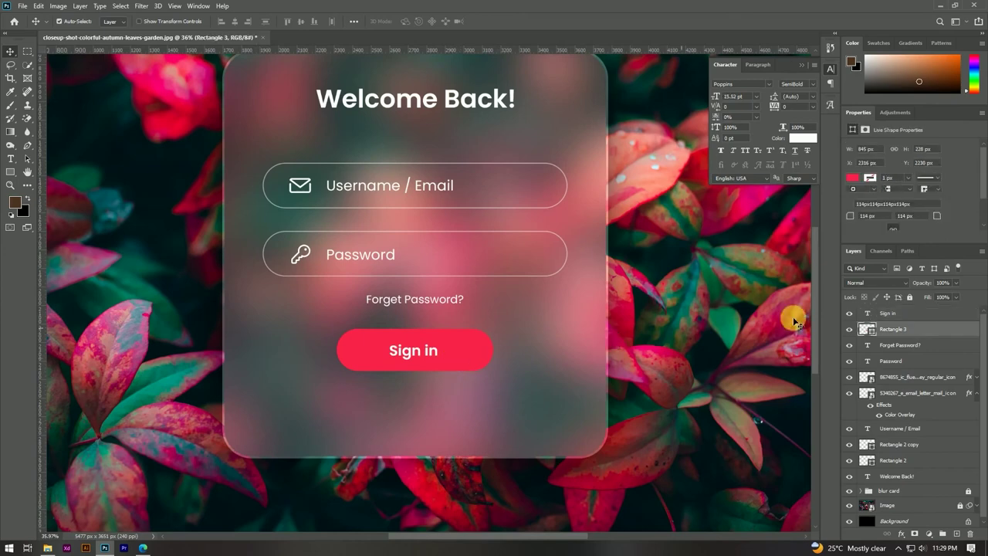
Fill the Sign in button's rectangle with white.
{"action": "left_click", "coordinate": [852, 178]}
{"action": "left_click", "coordinate": [885, 233]}
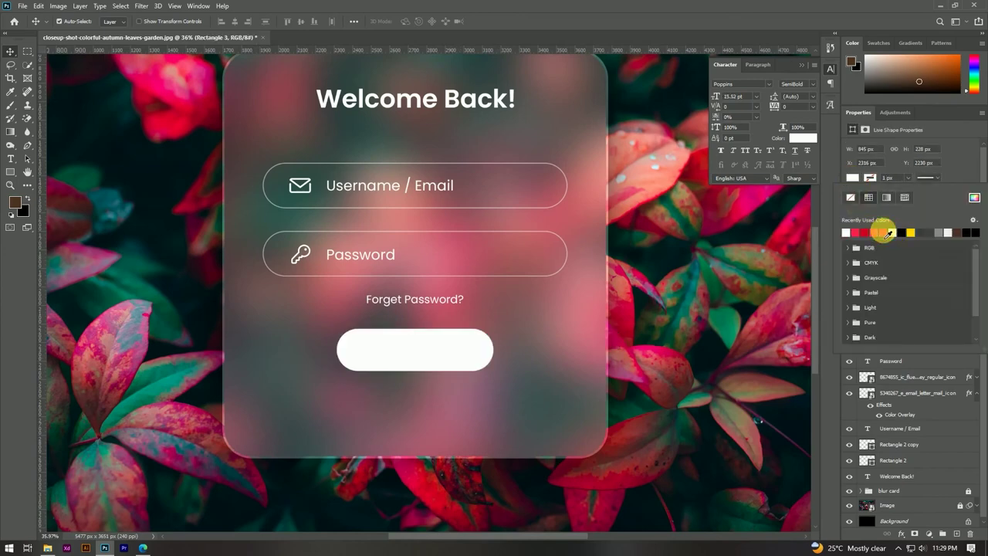
{"action": "left_click", "coordinate": [469, 346]}
Set the 'Sign in' label's text colour to black #000000.
{"action": "left_click", "coordinate": [438, 354]}
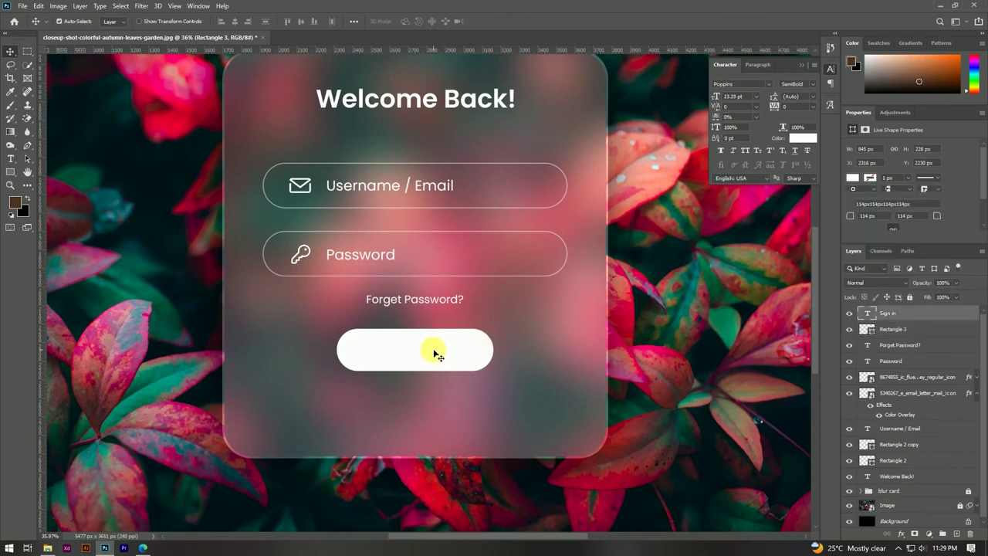
{"action": "left_click", "coordinate": [802, 139]}
{"action": "left_click", "coordinate": [634, 384]}
{"action": "left_click_drag", "start_coordinate": [633, 382], "coordinate": [602, 404]}
{"action": "left_click", "coordinate": [851, 275]}
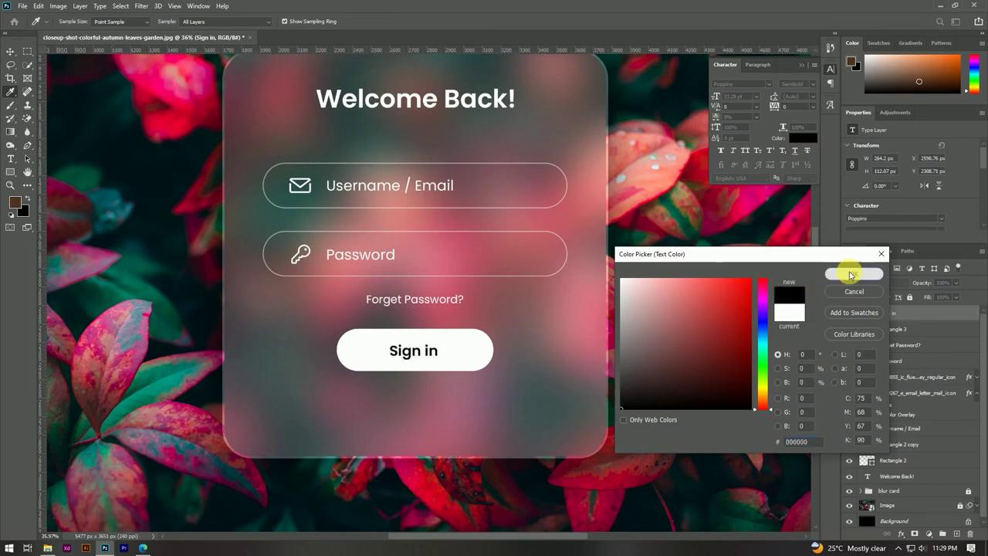
Scroll to the lower card and select the 'Forget Password?' text.
{"action": "scroll", "coordinate": [437, 267], "scroll_direction": "down", "scroll_amount": 5}
{"action": "scroll", "coordinate": [448, 273], "scroll_direction": "up", "scroll_amount": 3}
{"action": "scroll", "coordinate": [431, 355], "scroll_direction": "up", "scroll_amount": 1}
{"action": "scroll", "coordinate": [430, 378], "scroll_direction": "up", "scroll_amount": 1}
{"action": "scroll", "coordinate": [434, 280], "scroll_direction": "up", "scroll_amount": 1}
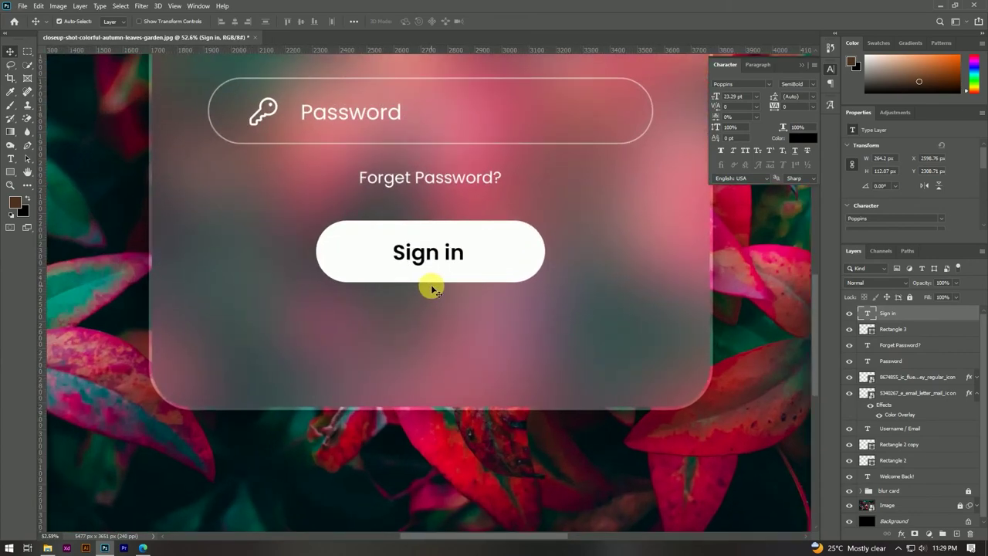
{"action": "scroll", "coordinate": [461, 261], "scroll_direction": "down", "scroll_amount": 3}
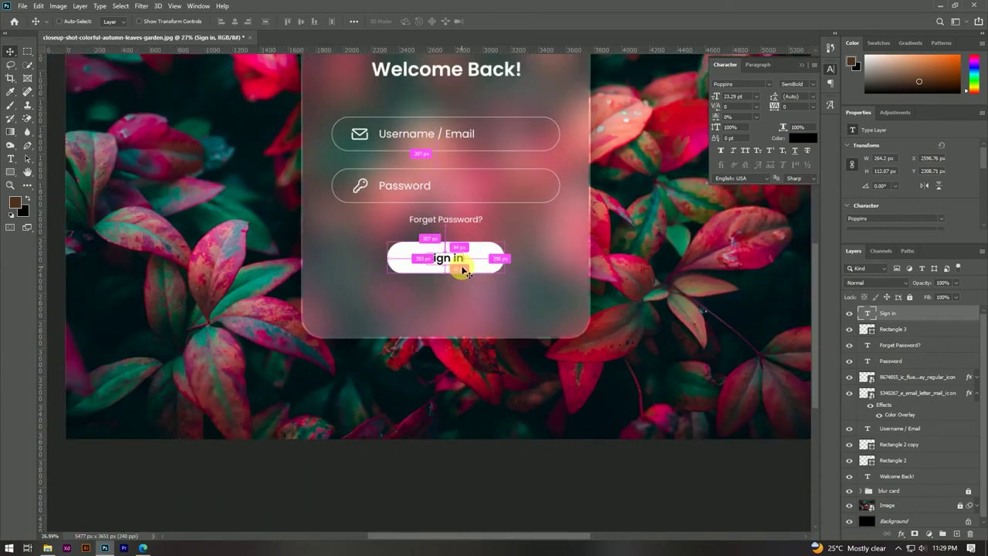
{"action": "scroll", "coordinate": [463, 270], "scroll_direction": "down", "scroll_amount": 1}
{"action": "scroll", "coordinate": [444, 363], "scroll_direction": "up", "scroll_amount": 1}
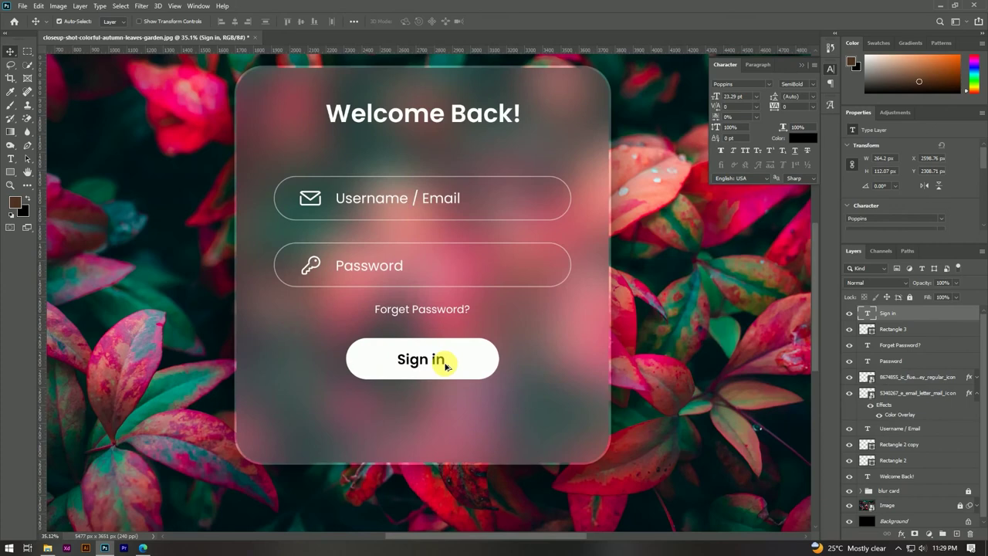
{"action": "scroll", "coordinate": [424, 347], "scroll_direction": "down", "scroll_amount": 1}
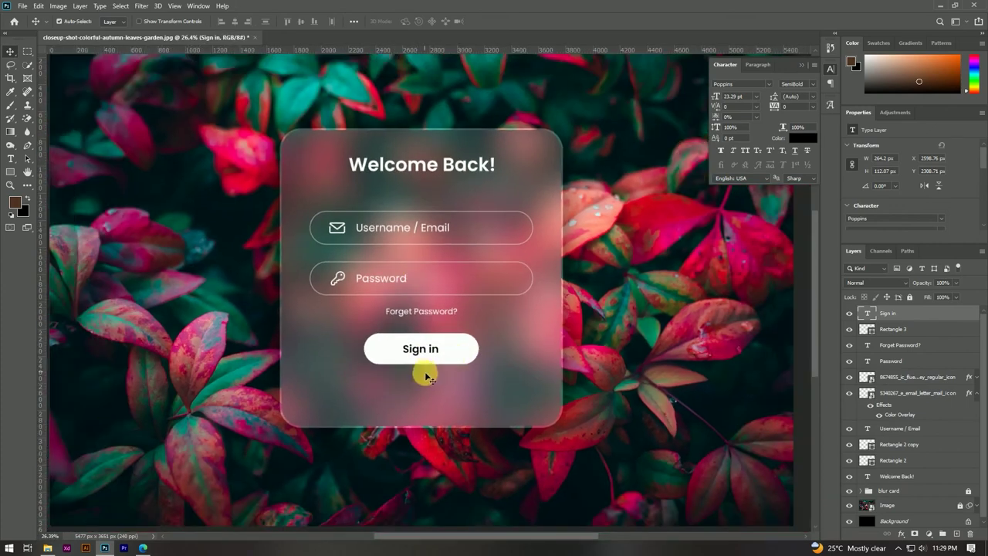
{"action": "scroll", "coordinate": [434, 379], "scroll_direction": "up", "scroll_amount": 1}
{"action": "left_click_drag", "start_coordinate": [435, 380], "coordinate": [435, 316]}
{"action": "scroll", "coordinate": [436, 323], "scroll_direction": "up", "scroll_amount": 1}
{"action": "left_click", "coordinate": [437, 192]}
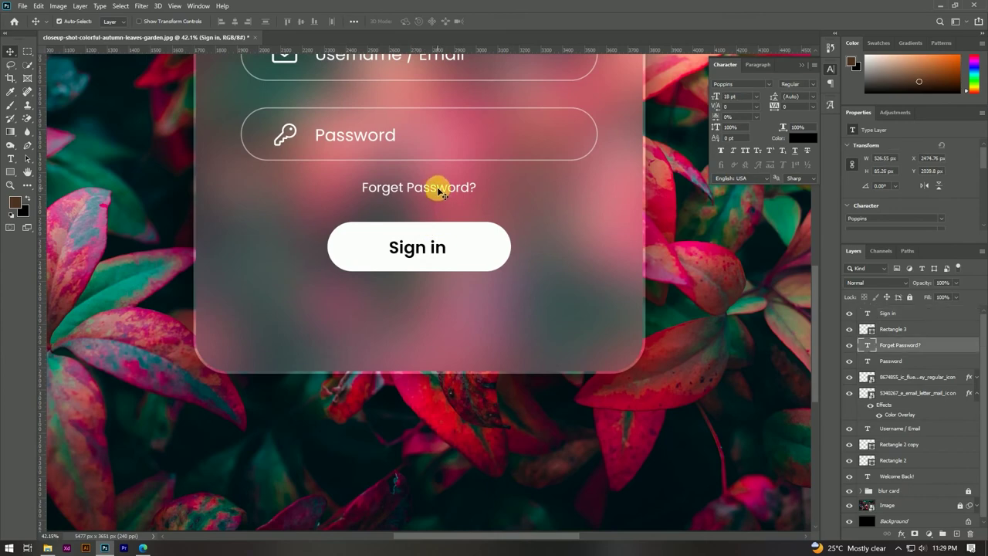
Duplicate 'Forget Password?' below the button as 'Don't have an account?', centred.
{"action": "left_click_drag", "start_coordinate": [439, 190], "coordinate": [440, 310]}
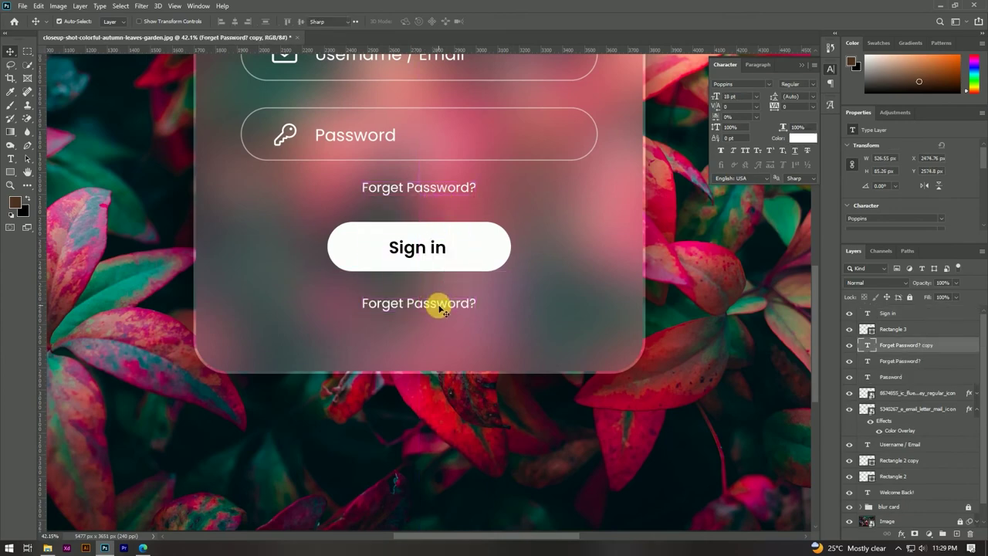
{"action": "double_click", "coordinate": [439, 307]}
{"action": "type", "text": "Do"}
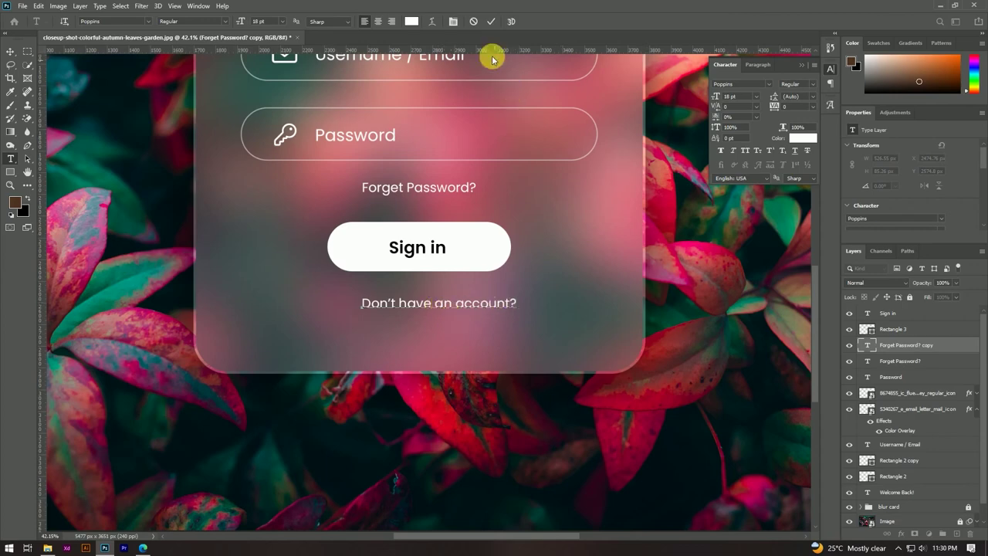
{"action": "left_click", "coordinate": [490, 21]}
{"action": "key", "text": "v"}
{"action": "left_click_drag", "start_coordinate": [505, 306], "coordinate": [473, 309]}
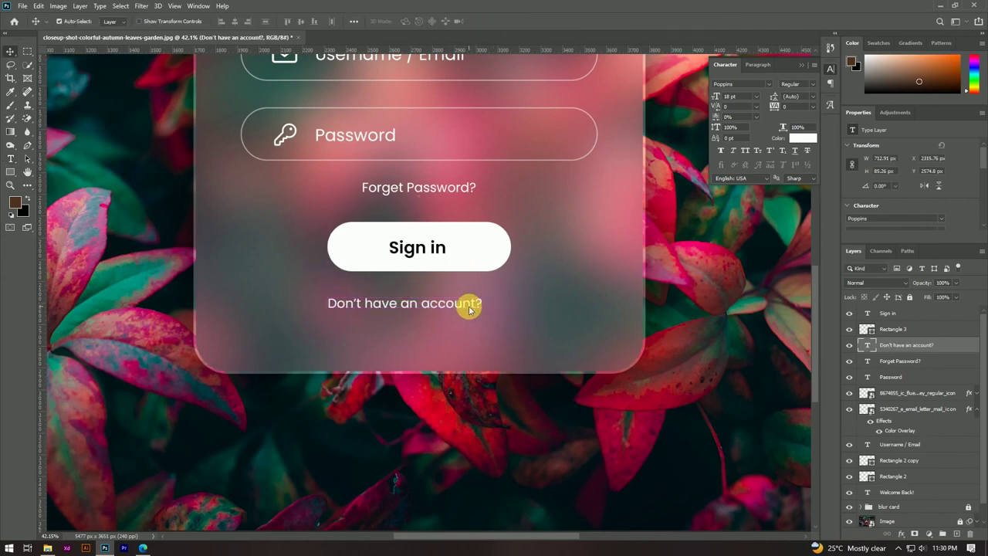
Reduce the 'Don't have an account?' text size to 15 pt.
{"action": "scroll", "coordinate": [468, 308], "scroll_direction": "up", "scroll_amount": 1}
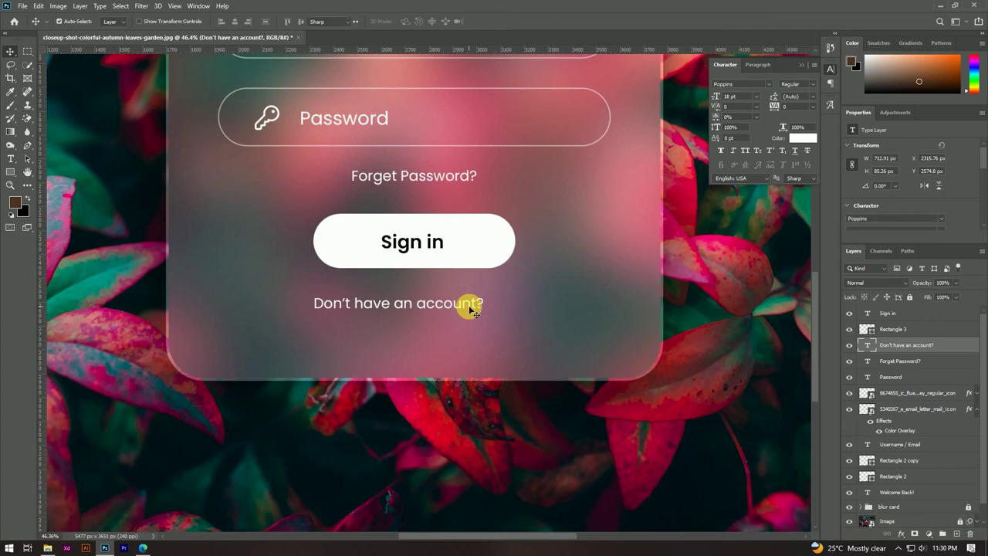
{"action": "double_click", "coordinate": [470, 309]}
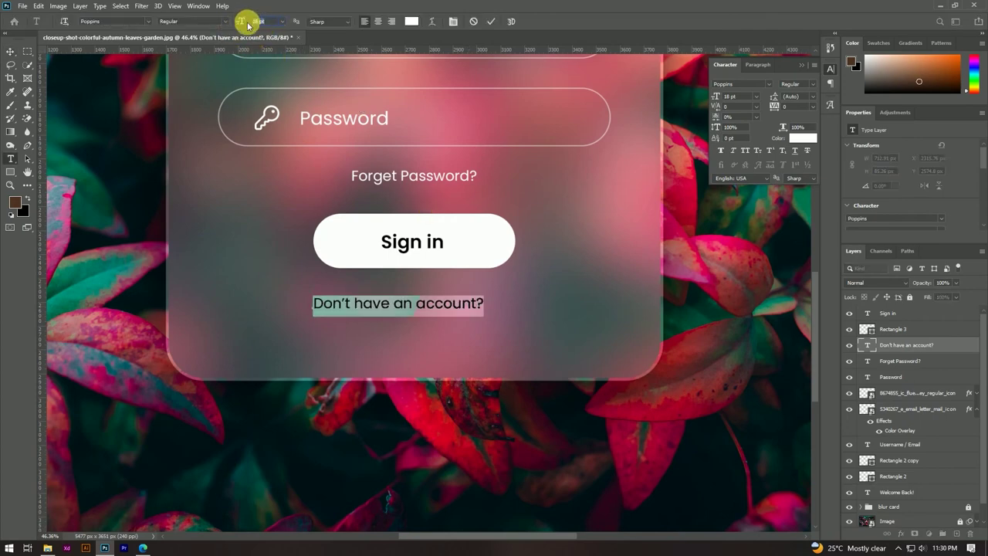
{"action": "type", "text": "15"}
{"action": "key", "text": "Return"}
{"action": "left_click", "coordinate": [491, 21]}
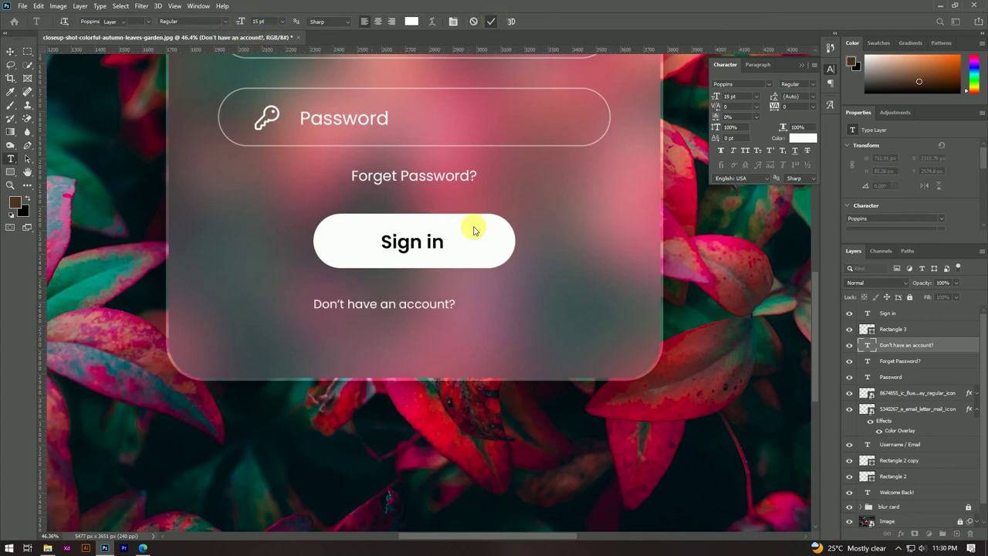
{"action": "key", "text": "v"}
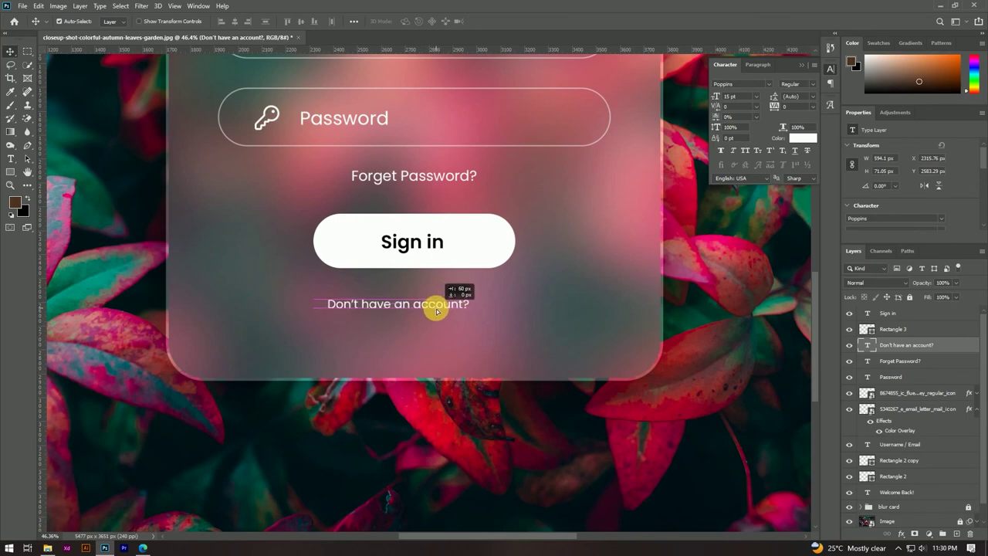
{"action": "scroll", "coordinate": [455, 307], "scroll_direction": "up", "scroll_amount": 2}
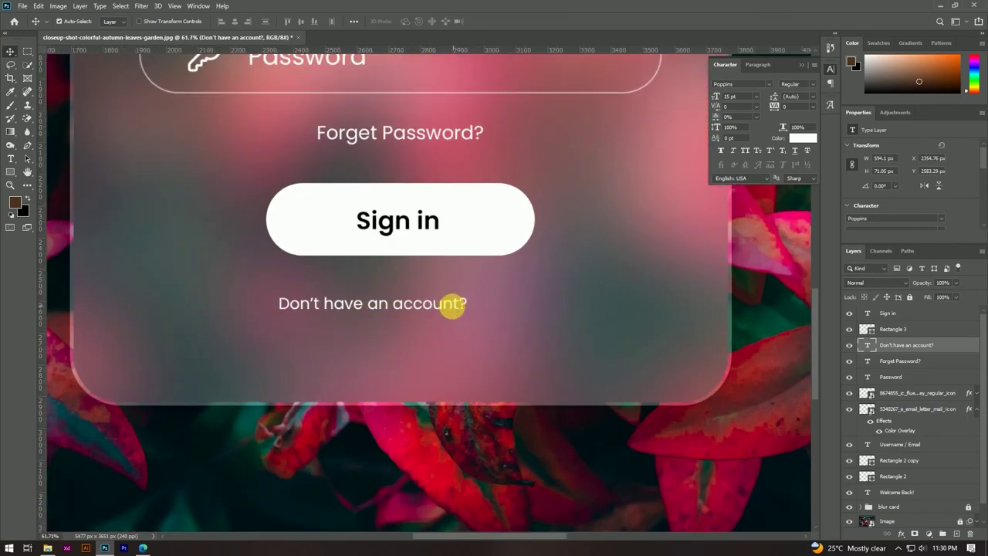
Shift the line slightly left and add a 'Sign Up' copy beside it.
{"action": "left_click_drag", "start_coordinate": [456, 307], "coordinate": [434, 312]}
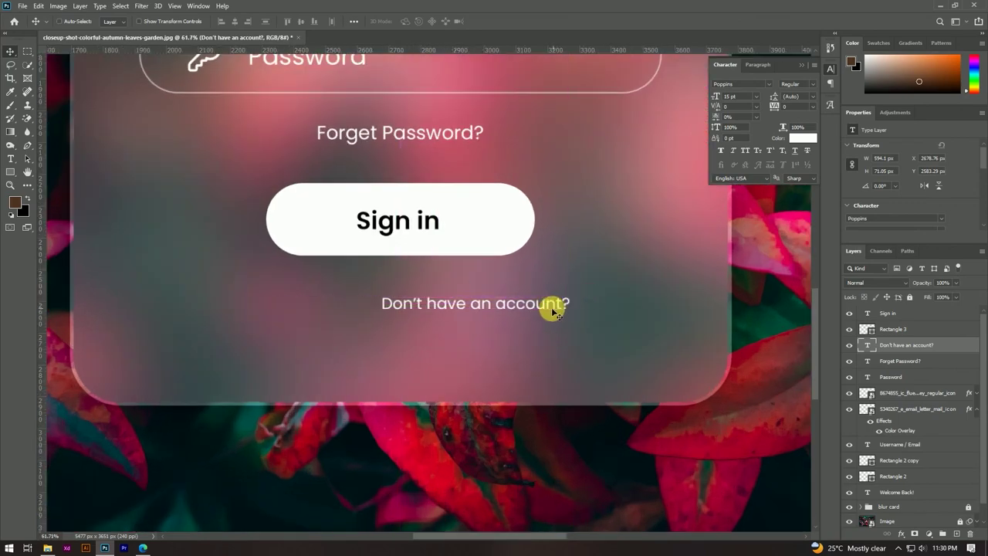
{"action": "mouse_move", "coordinate": [429, 306]}
{"action": "left_mouse_down"}
{"action": "mouse_move", "coordinate": [418, 312]}
{"action": "mouse_move", "coordinate": [609, 310]}
{"action": "left_mouse_up"}
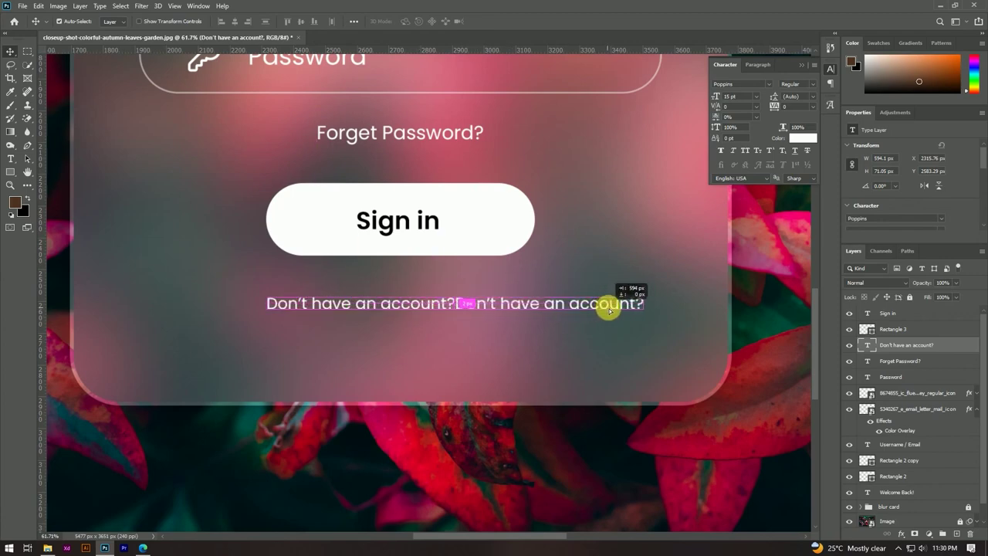
{"action": "left_click_drag", "start_coordinate": [608, 311], "coordinate": [601, 308]}
{"action": "double_click", "coordinate": [600, 306]}
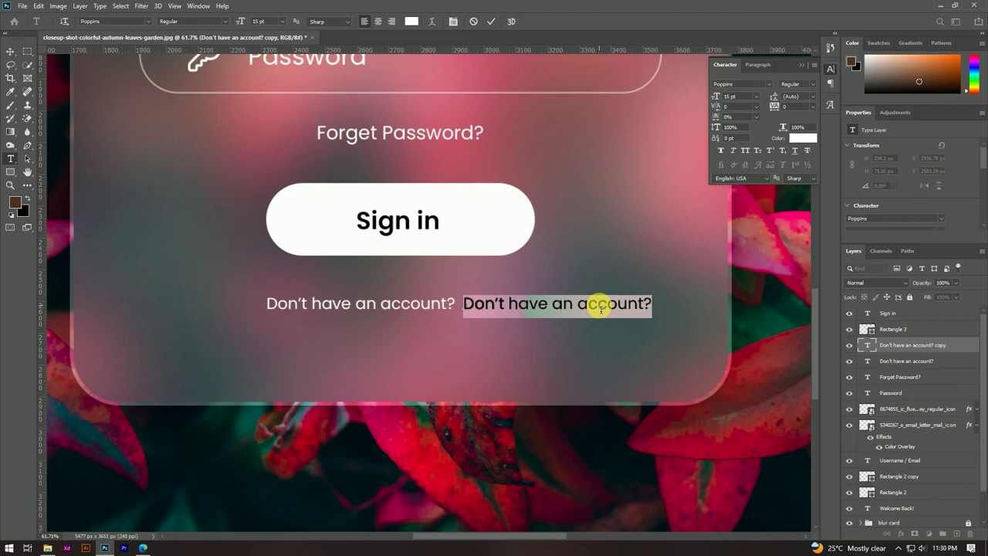
{"action": "type", "text": "Sign Up"}
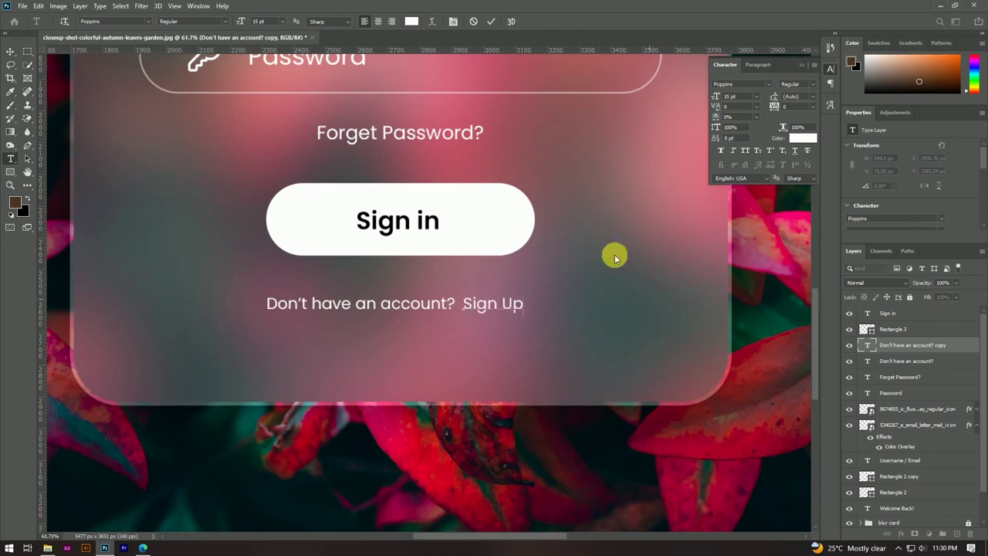
{"action": "left_click", "coordinate": [491, 21]}
{"action": "key", "text": "v"}
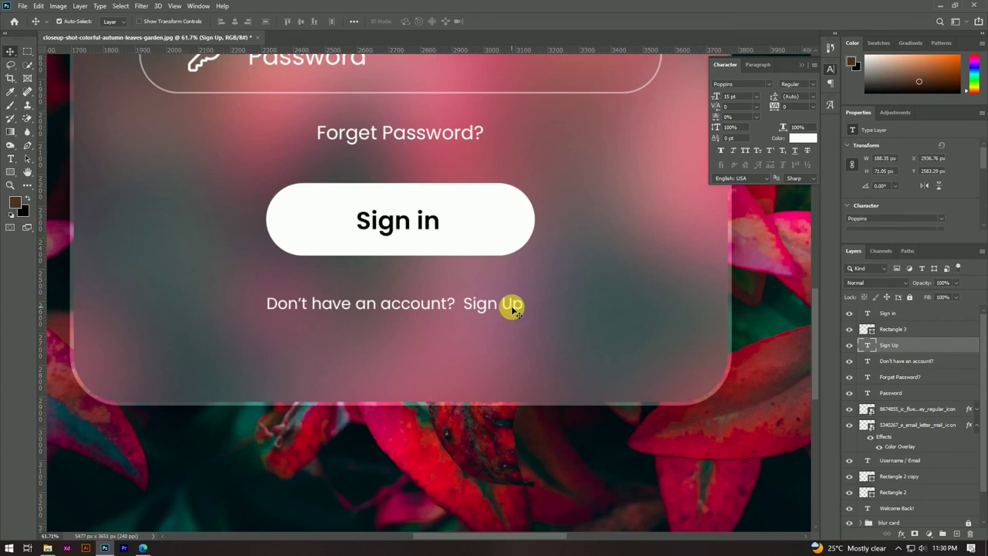
Make the 'Sign Up' text black #000000 in Poppins SemiBold.
{"action": "double_click", "coordinate": [513, 307]}
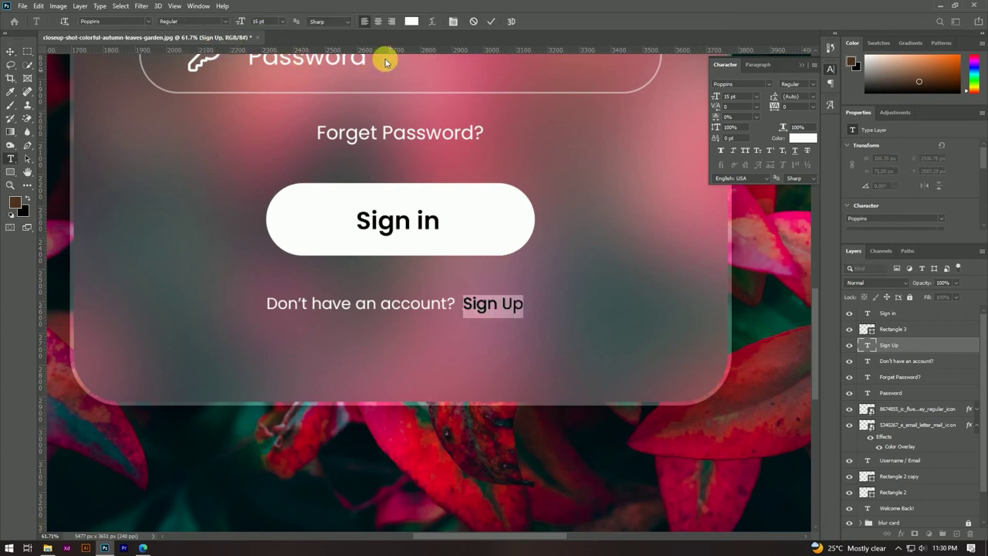
{"action": "left_click", "coordinate": [412, 21]}
{"action": "left_click_drag", "start_coordinate": [643, 295], "coordinate": [629, 414]}
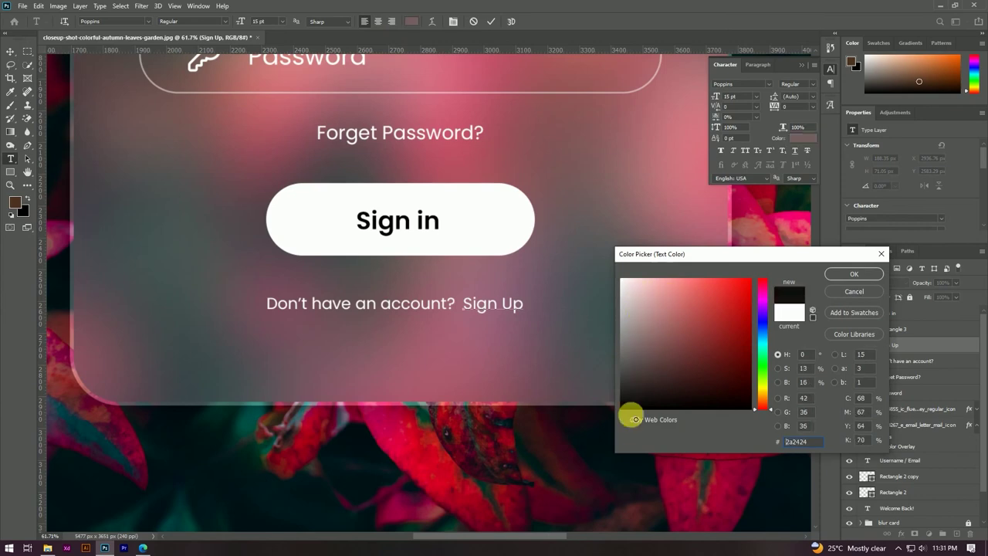
{"action": "left_click", "coordinate": [843, 273]}
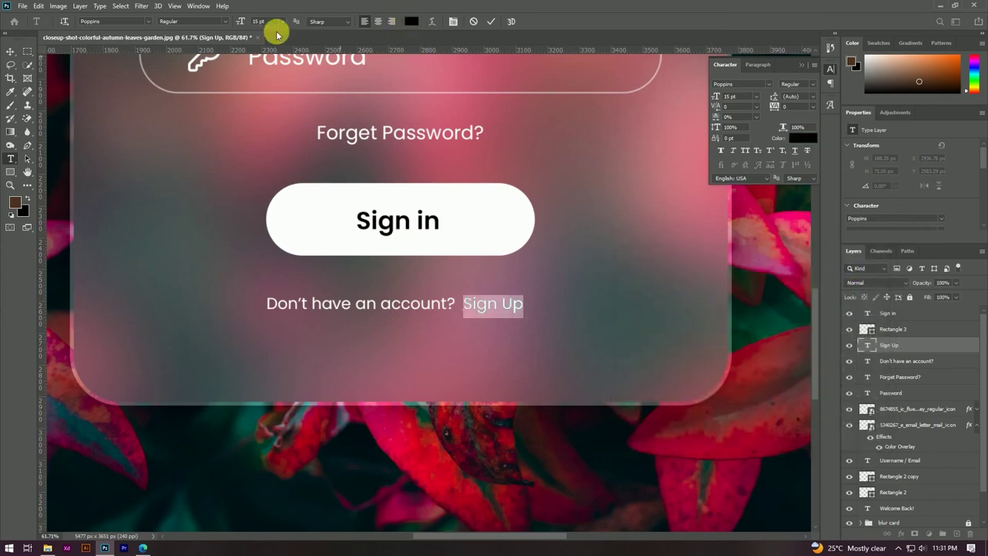
{"action": "left_click", "coordinate": [222, 21]}
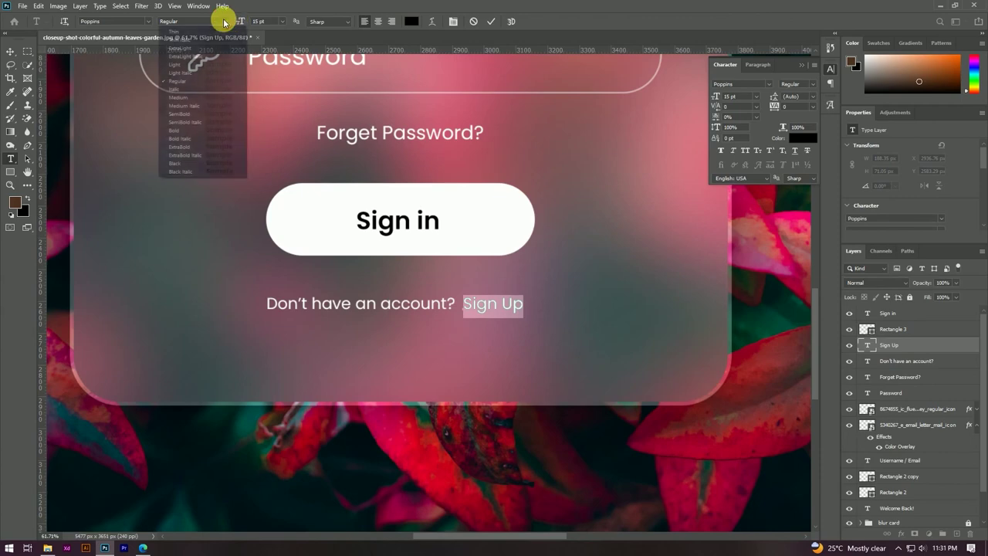
{"action": "left_click", "coordinate": [220, 114]}
{"action": "left_click", "coordinate": [492, 20]}
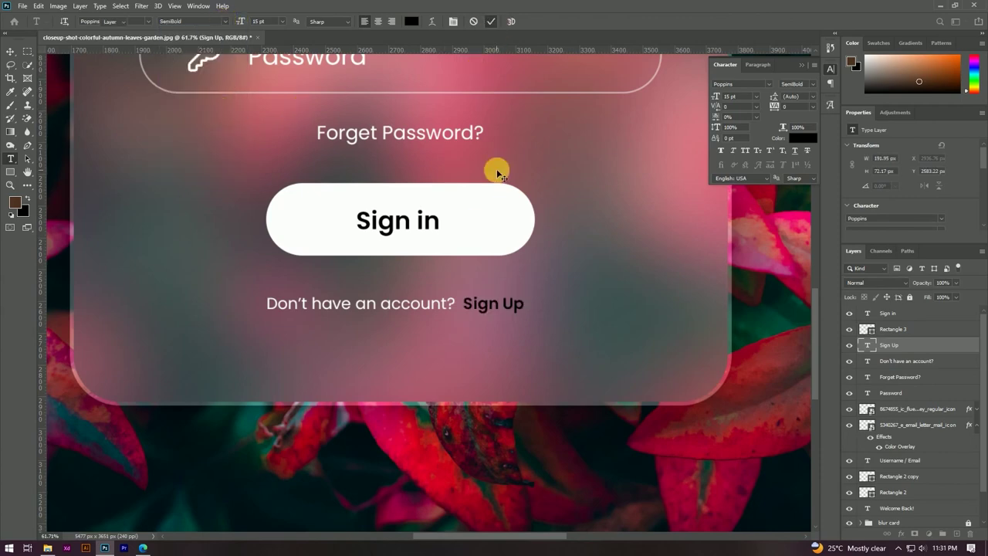
{"action": "key", "text": "v"}
{"action": "scroll", "coordinate": [463, 313], "scroll_direction": "up", "scroll_amount": 3}
{"action": "scroll", "coordinate": [498, 292], "scroll_direction": "up", "scroll_amount": 3}
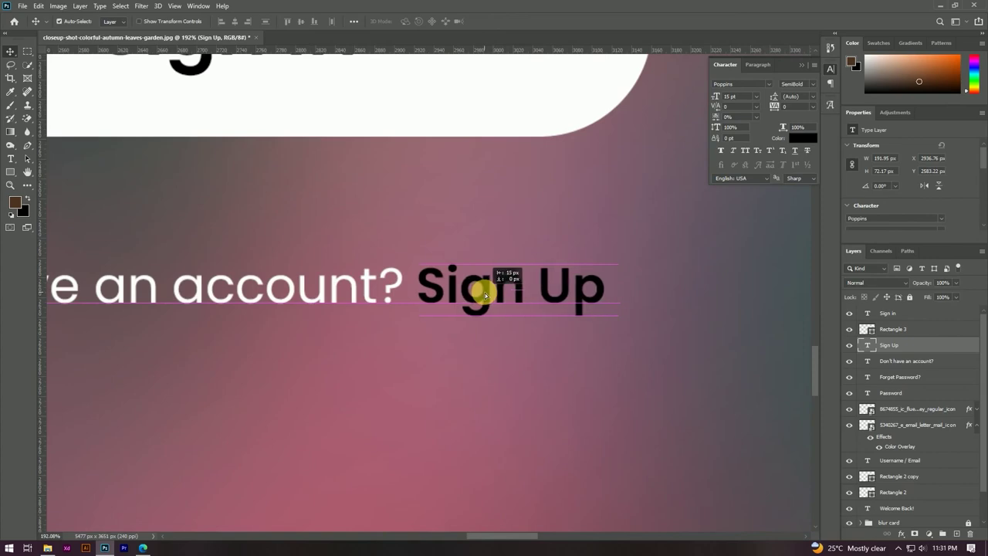
{"action": "scroll", "coordinate": [483, 286], "scroll_direction": "down", "scroll_amount": 3}
{"action": "scroll", "coordinate": [476, 252], "scroll_direction": "down", "scroll_amount": 3}
{"action": "scroll", "coordinate": [463, 260], "scroll_direction": "down", "scroll_amount": 2}
{"action": "scroll", "coordinate": [459, 293], "scroll_direction": "down", "scroll_amount": 2}
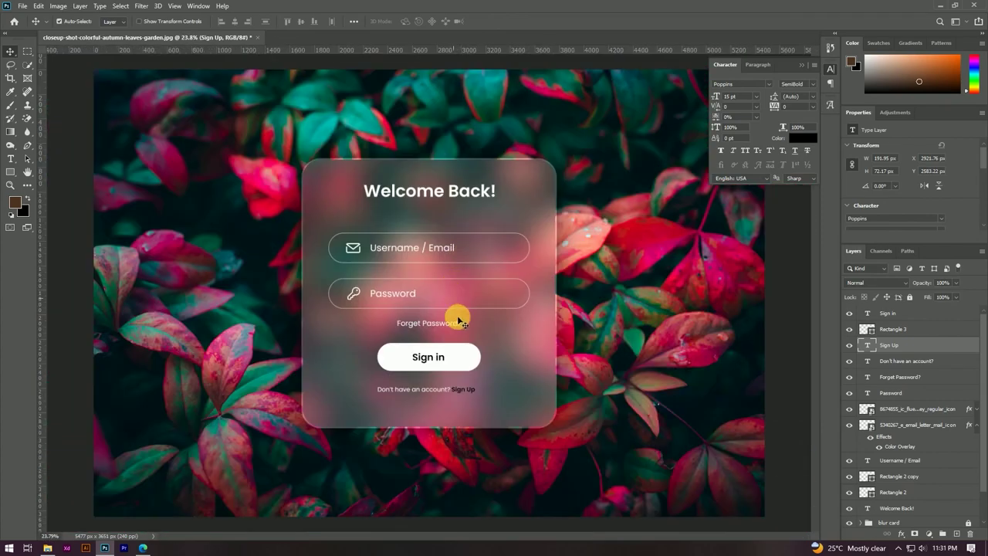
{"action": "scroll", "coordinate": [432, 324], "scroll_direction": "down", "scroll_amount": 1}
{"action": "scroll", "coordinate": [428, 301], "scroll_direction": "up", "scroll_amount": 1}
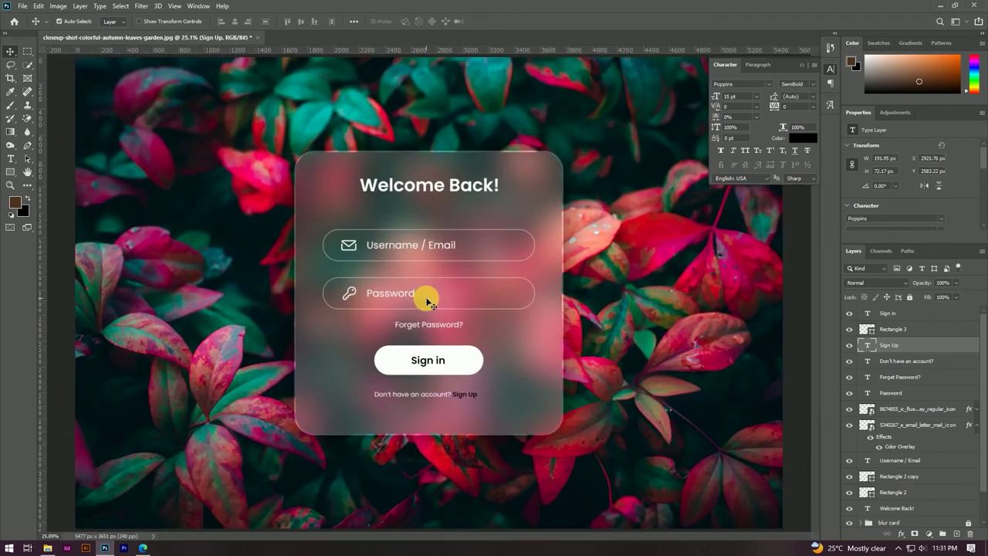
{"action": "scroll", "coordinate": [443, 343], "scroll_direction": "up", "scroll_amount": 3}
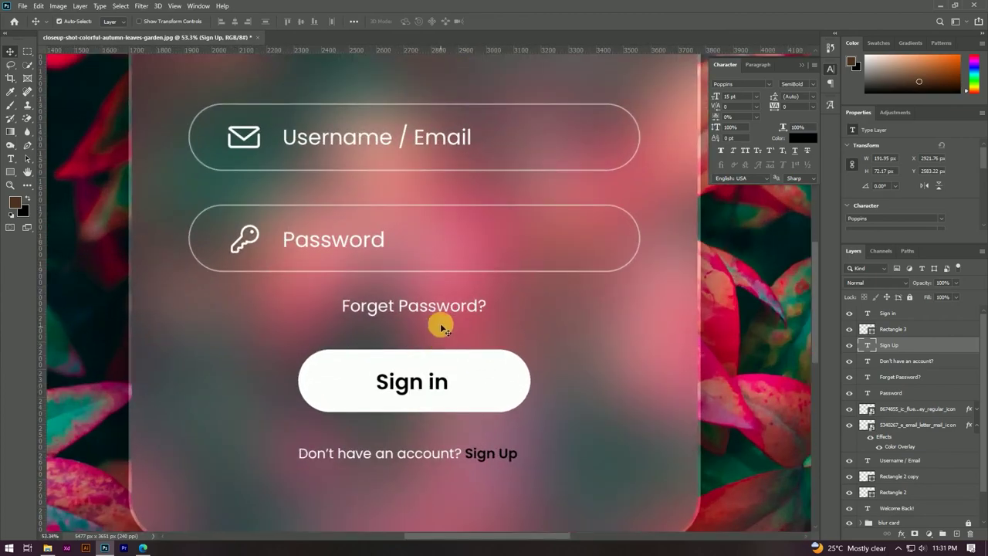
{"action": "left_click", "coordinate": [446, 311]}
{"action": "scroll", "coordinate": [436, 301], "scroll_direction": "down", "scroll_amount": 1}
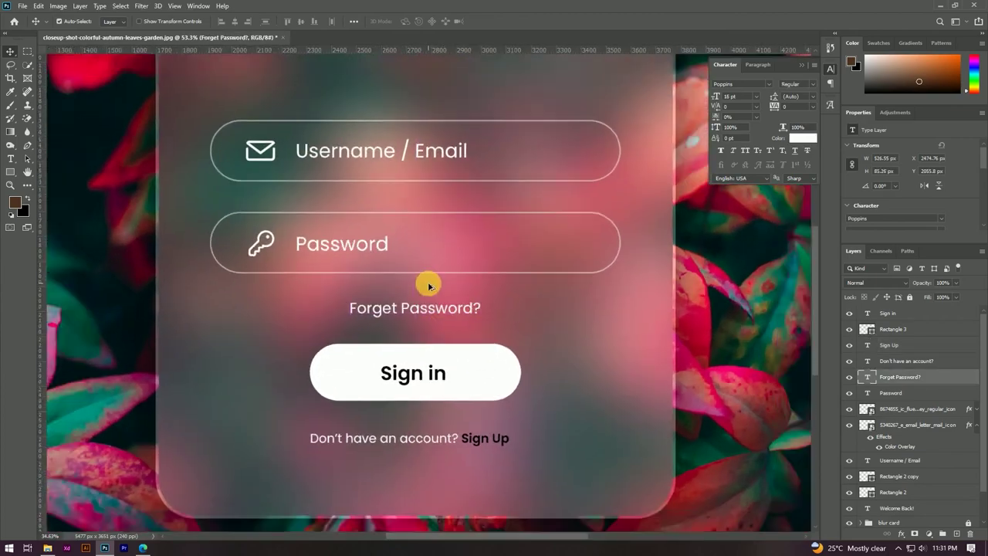
{"action": "scroll", "coordinate": [430, 286], "scroll_direction": "down", "scroll_amount": 2}
{"action": "scroll", "coordinate": [429, 285], "scroll_direction": "down", "scroll_amount": 1}
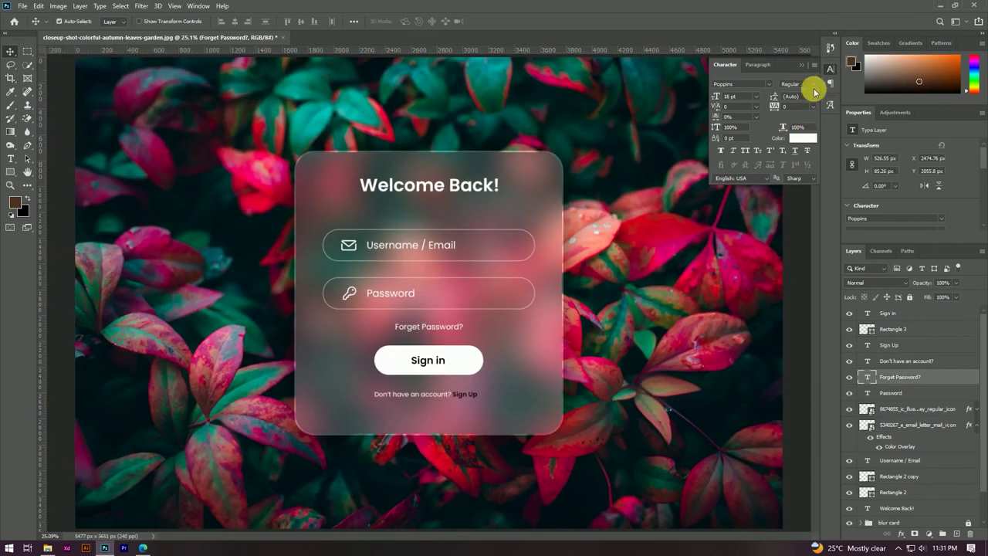
{"action": "left_click", "coordinate": [789, 70]}
{"action": "scroll", "coordinate": [624, 208], "scroll_direction": "down", "scroll_amount": 1}
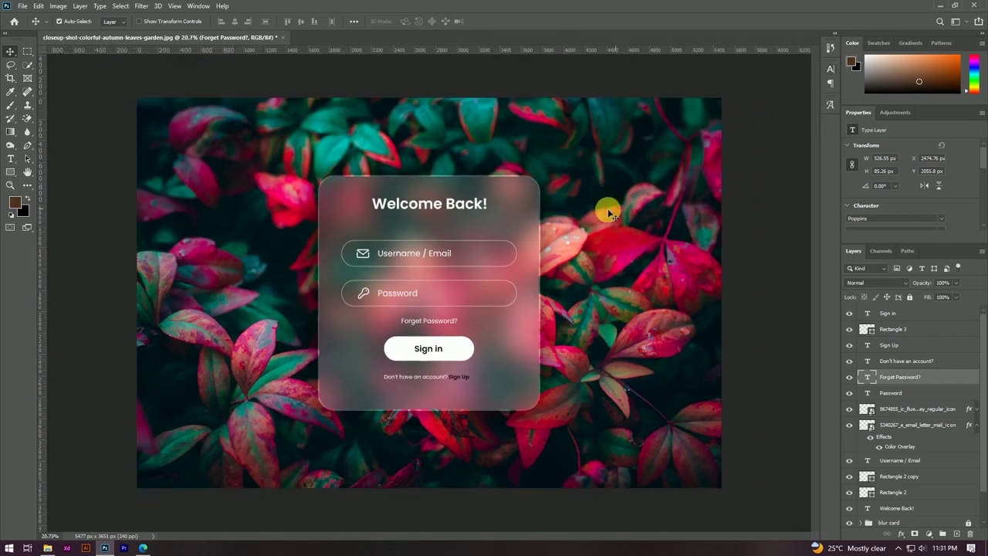
{"action": "scroll", "coordinate": [606, 213], "scroll_direction": "up", "scroll_amount": 1}
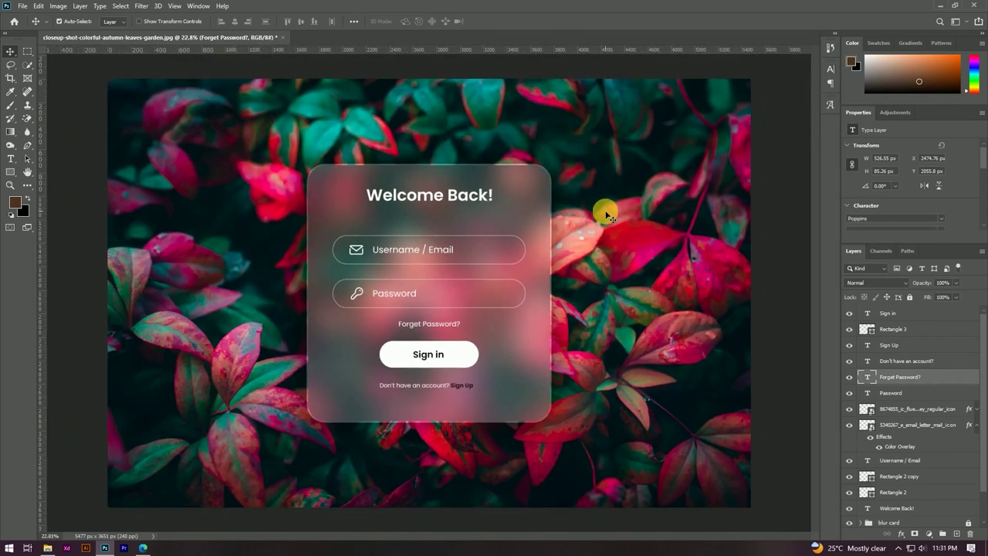